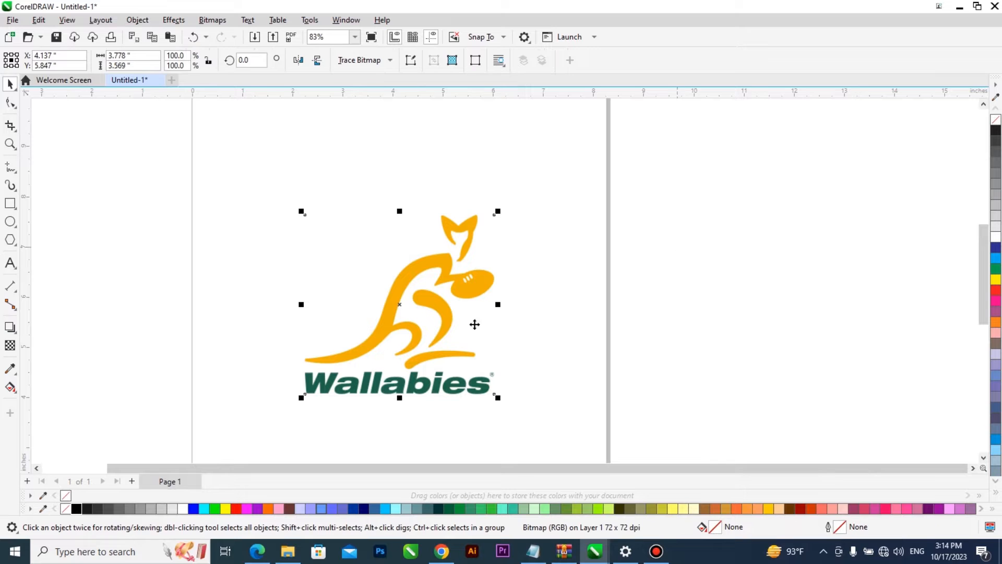
Draw a rectangle about 0.94 by 0.74 inches beside the Wallabies logo and convert it to curves
scroll(440, 351, up, 1)
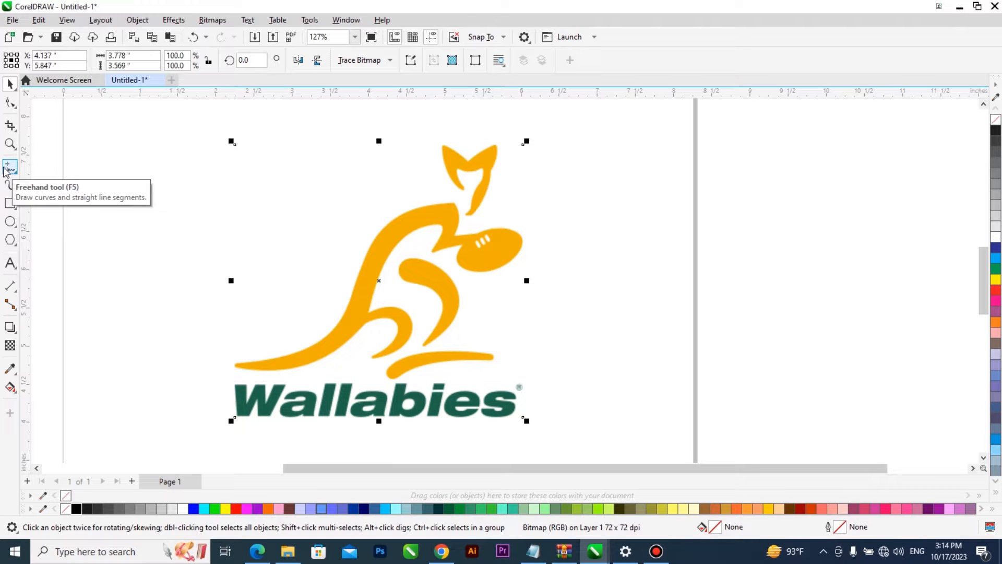
click(10, 203)
drag(559, 271, 631, 327)
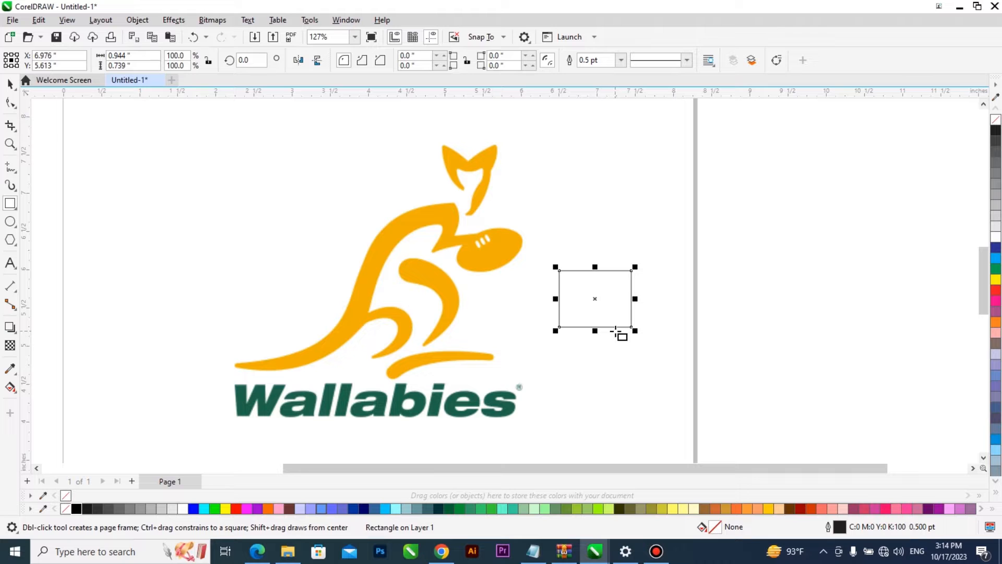
click(776, 64)
Move the shape's first corner node to where the kangaroo's arm meets its chest and add two nodes along the ball's upper edge
scroll(649, 266, up, 1)
click(10, 103)
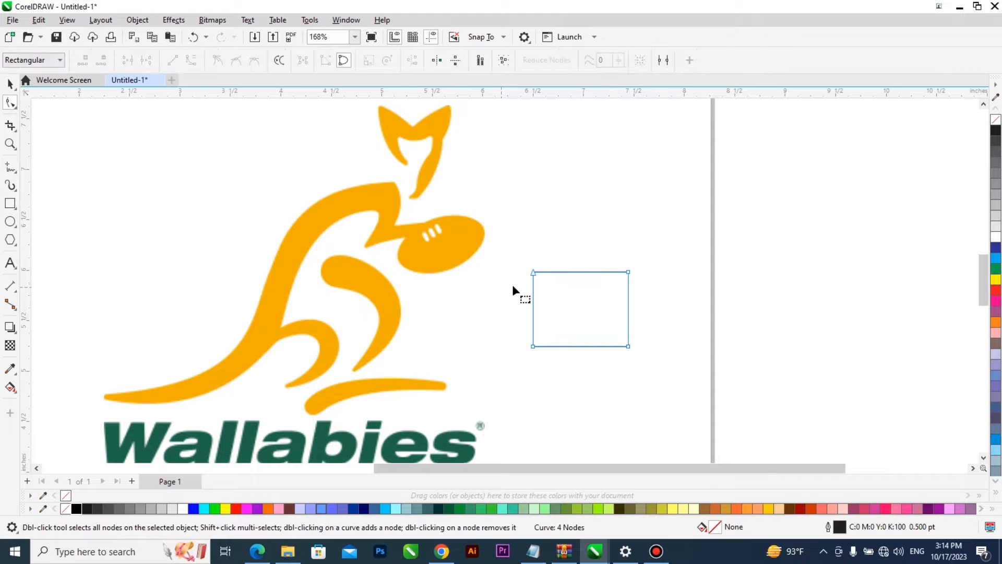
drag(533, 271, 424, 222)
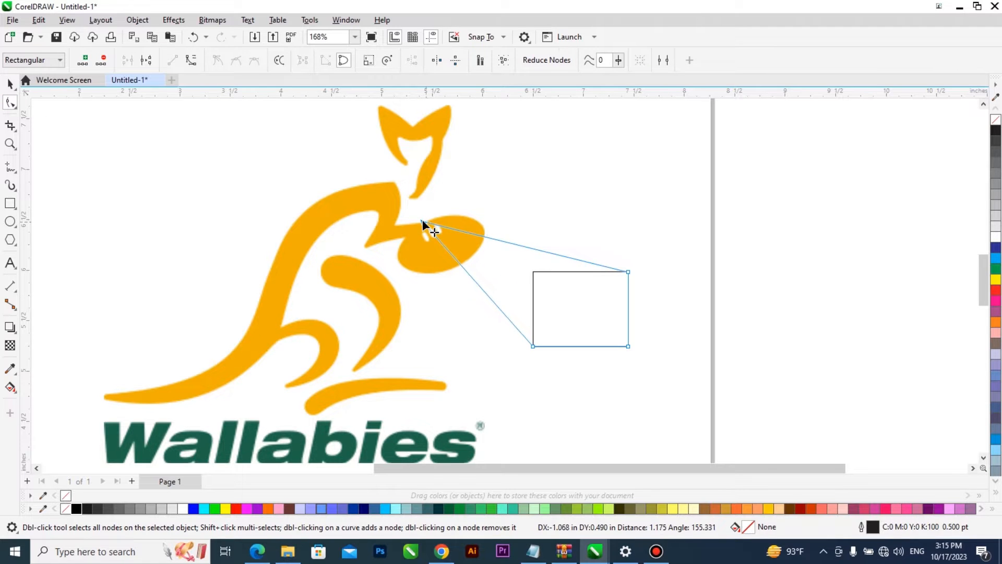
scroll(457, 262, left, 2)
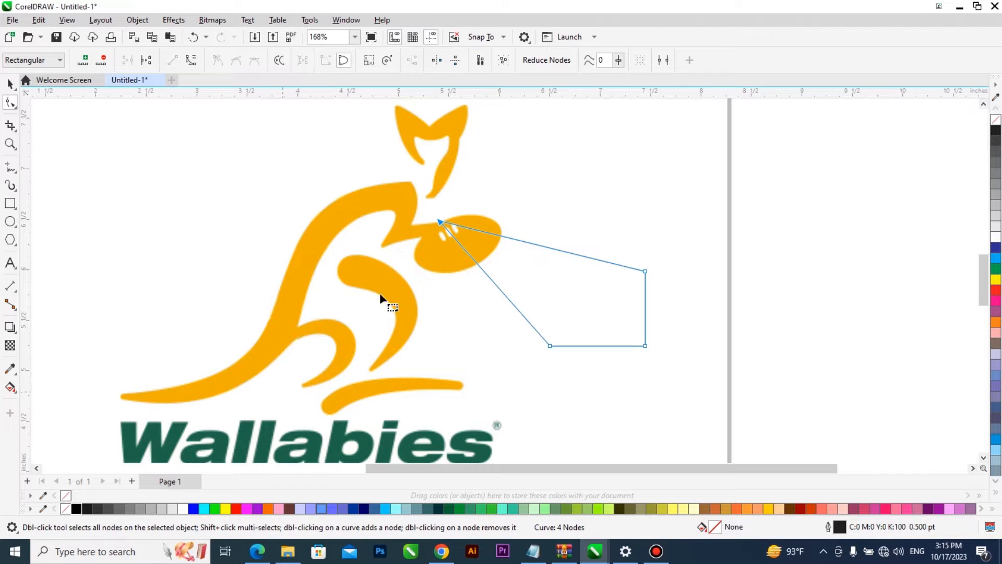
scroll(383, 338, up, 1)
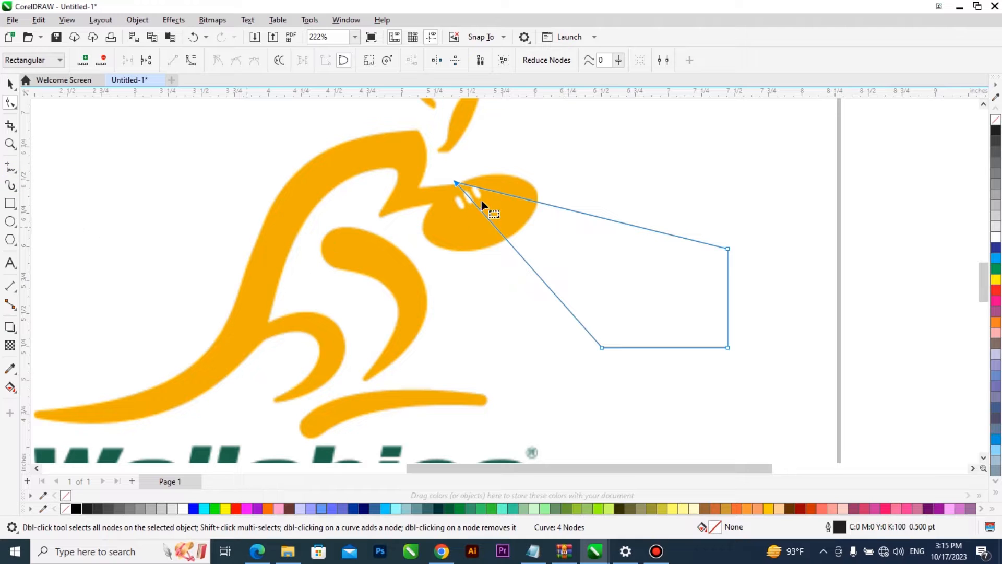
scroll(483, 189, up, 1)
drag(451, 181, 408, 185)
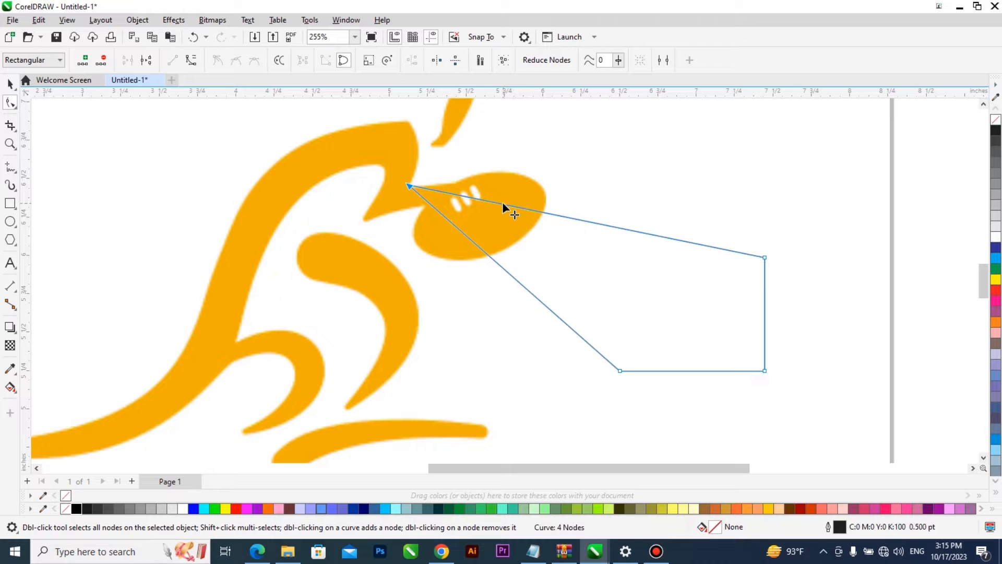
drag(502, 203, 455, 183)
double_click(519, 199)
drag(518, 200, 539, 184)
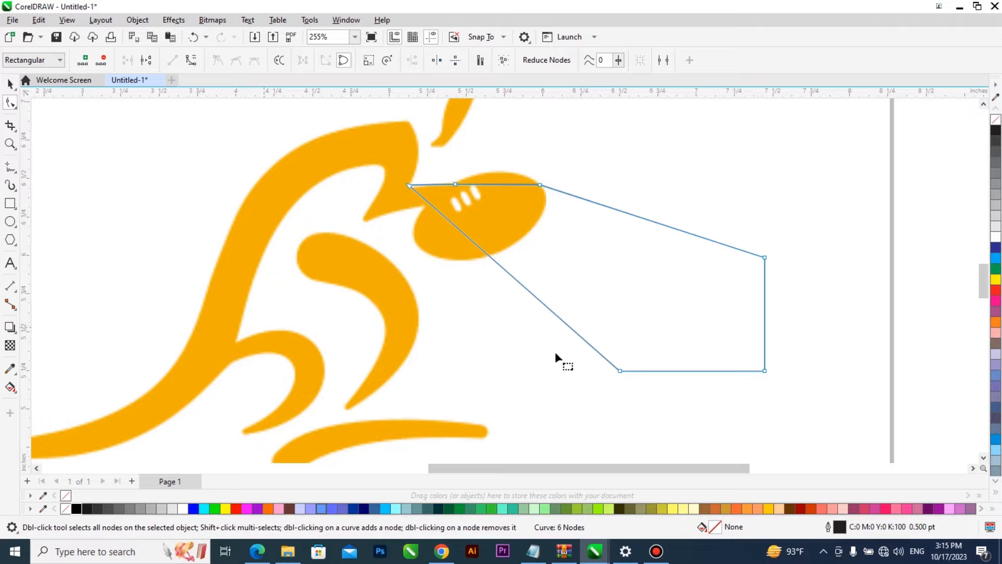
Move the remaining corner nodes to the tail, the ball's lower edge and the belly area, adding a node at the ball's lower right
drag(621, 372, 157, 395)
double_click(586, 199)
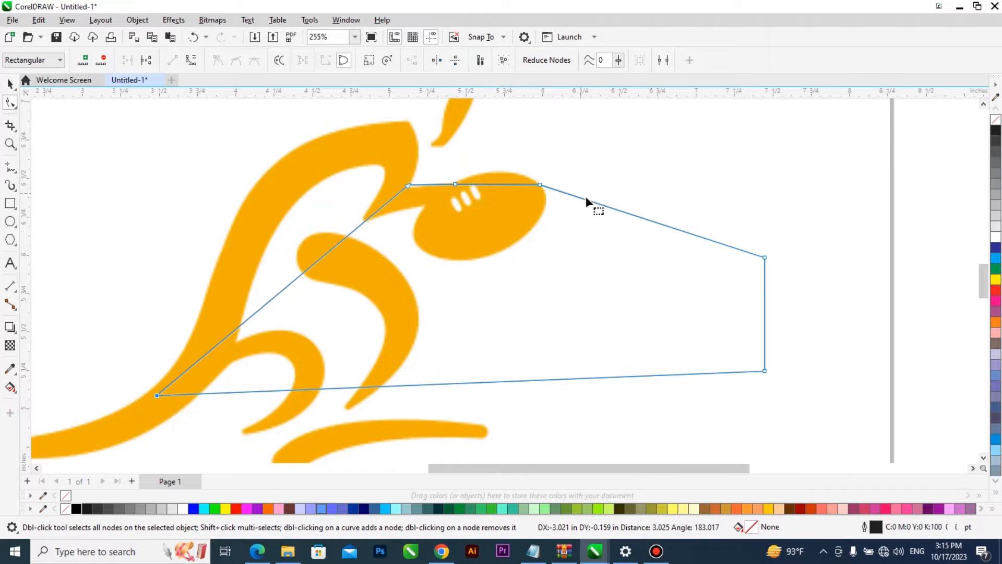
drag(587, 199, 506, 250)
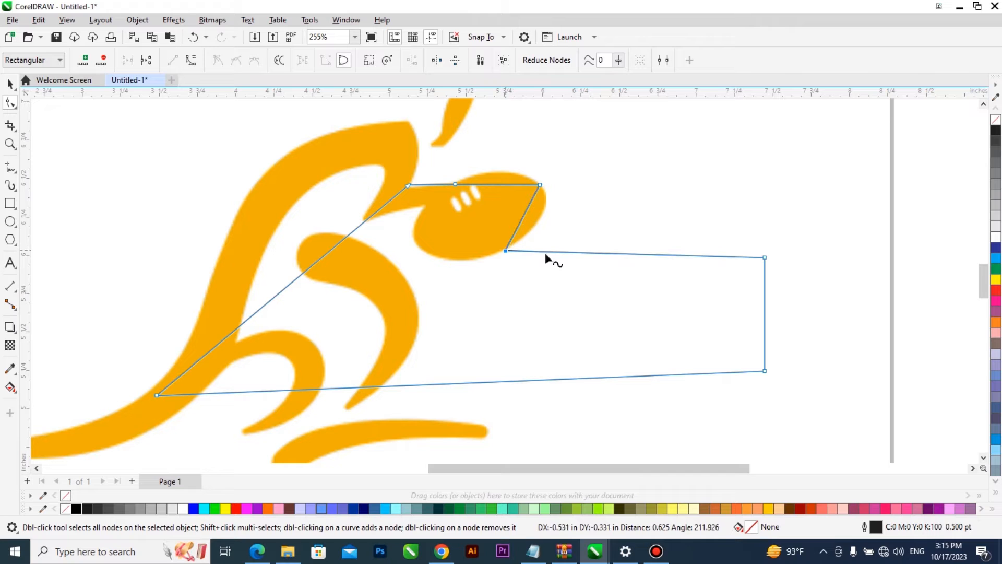
drag(766, 258, 417, 244)
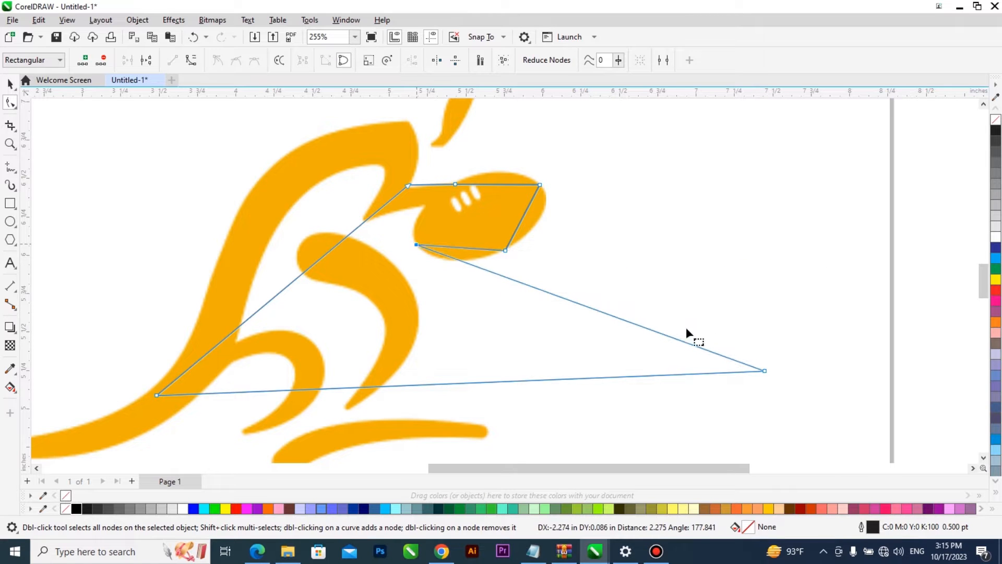
drag(765, 371, 332, 296)
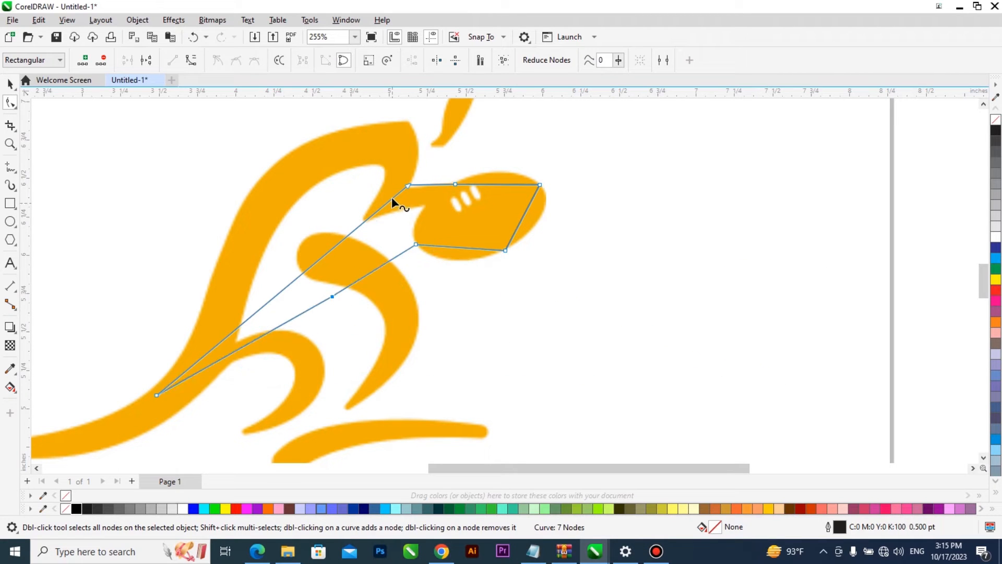
Refine the node where the arm meets the chest and add nodes at the neck corner and on the outer back
scroll(402, 181, up, 3)
drag(413, 186, 410, 190)
scroll(457, 234, down, 3)
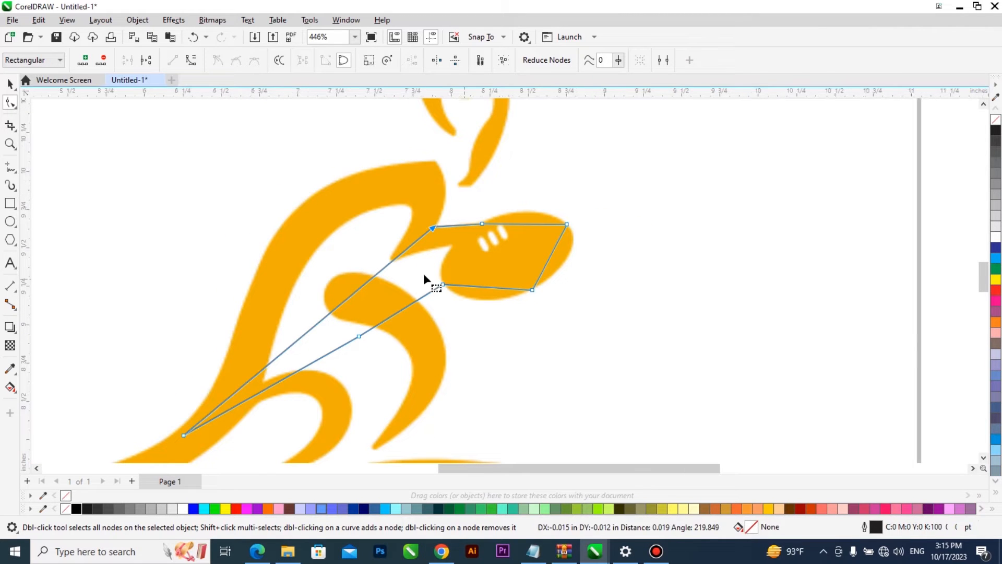
double_click(407, 246)
drag(407, 246, 432, 168)
double_click(387, 215)
drag(388, 215, 278, 228)
scroll(242, 391, down, 3)
scroll(258, 353, up, 3)
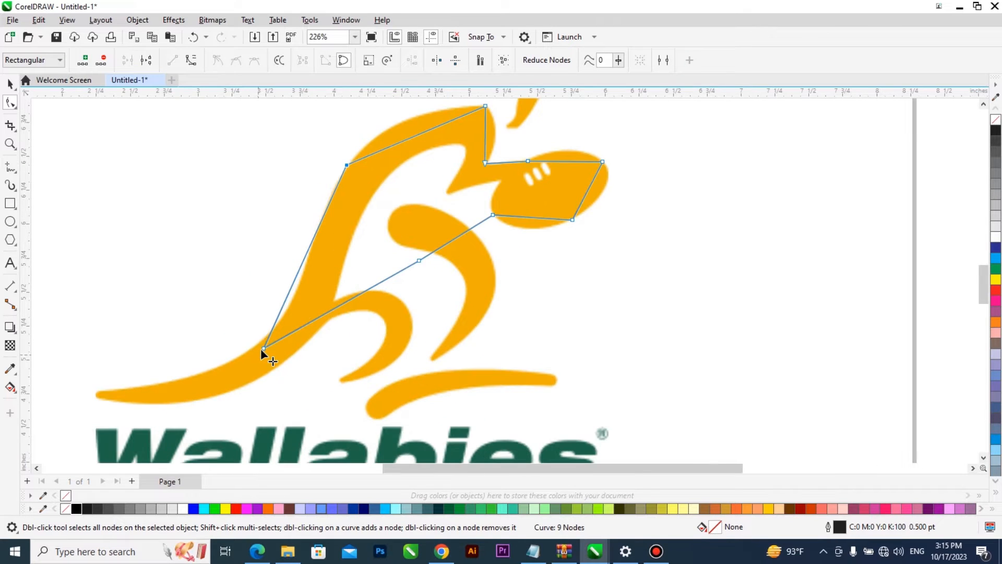
Place nodes along the kangaroo's tail, covering its upper edge, pointed end and underside
mouse_move(264, 348)
mouse_down()
mouse_move(296, 294)
mouse_move(199, 385)
mouse_move(185, 379)
mouse_move(231, 359)
mouse_up()
double_click(322, 287)
drag(176, 405, 92, 390)
click(173, 392)
double_click(176, 391)
scroll(337, 320, up, 1)
scroll(343, 308, up, 1)
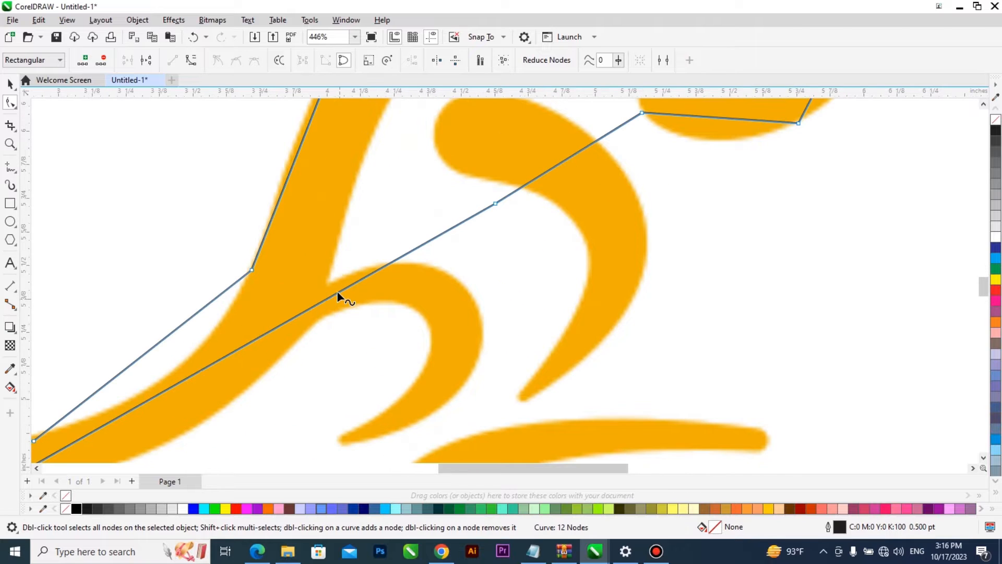
Place outline nodes where the tail's underside meets the hind leg, at the leg's lower tip and on its outer bend
drag(338, 292, 321, 319)
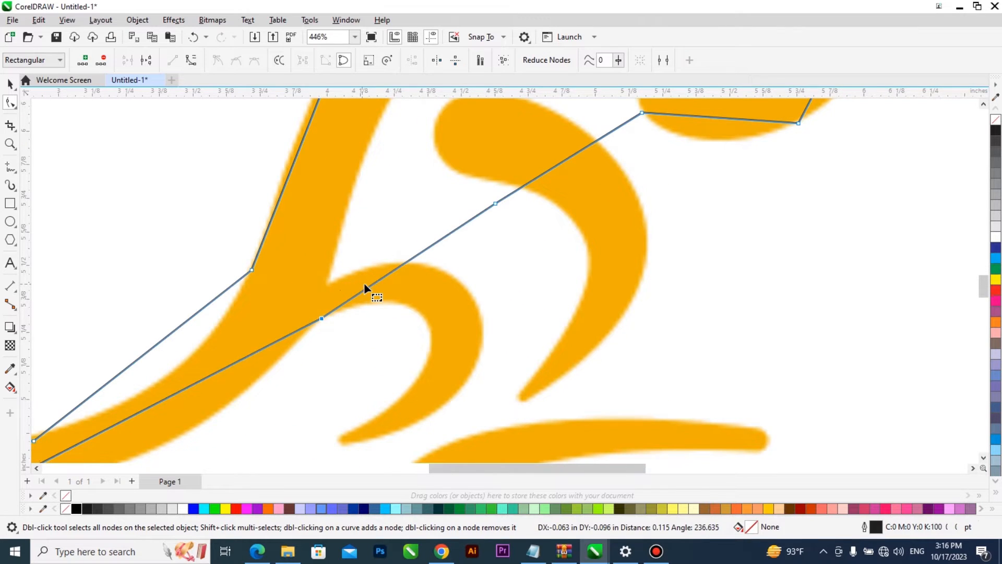
scroll(287, 334, down, 3)
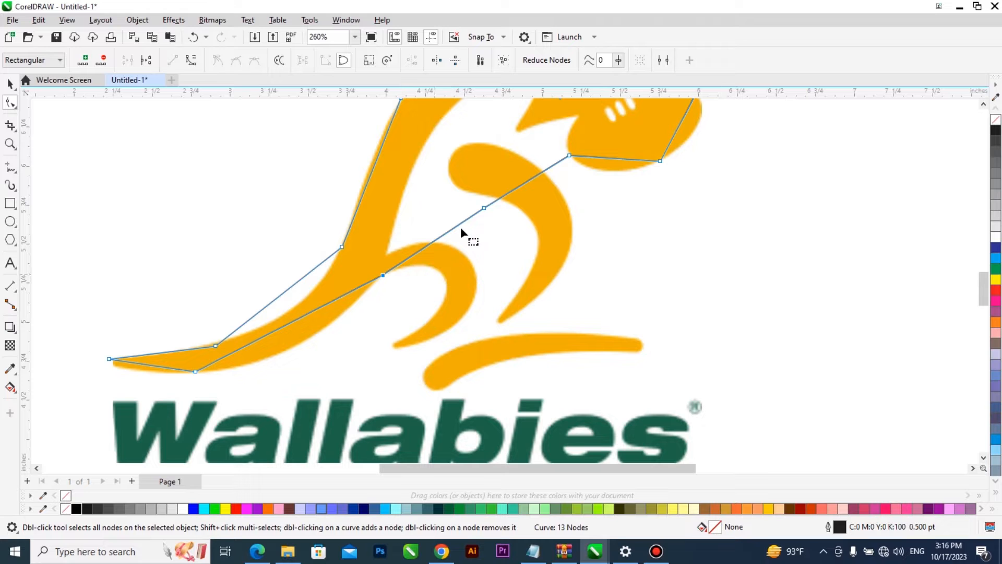
double_click(461, 227)
drag(462, 227, 393, 344)
scroll(443, 288, up, 1)
double_click(464, 229)
scroll(503, 167, down, 1)
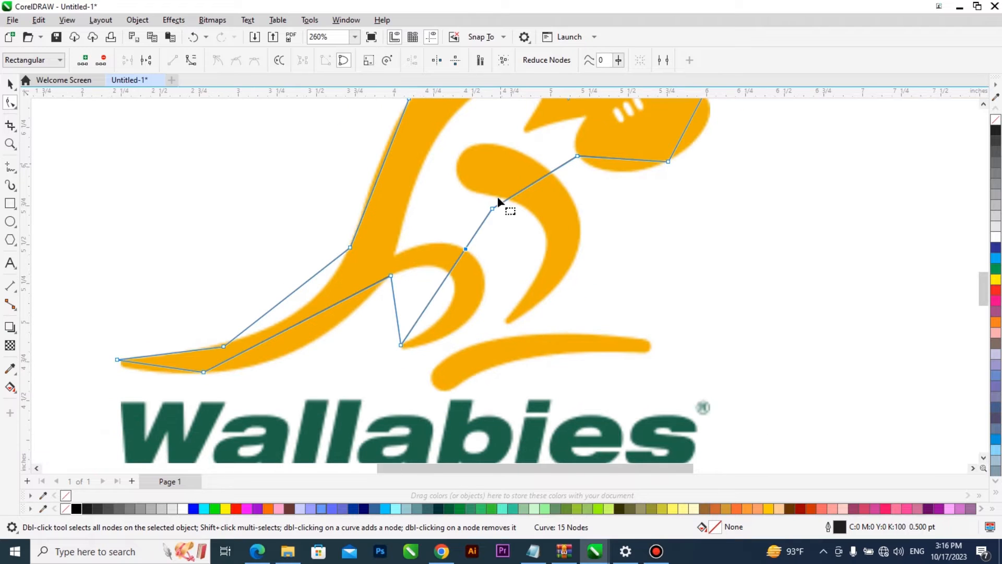
Move the belly node to the inner corner between hind leg and body, and add a node on the back's inner edge
drag(494, 206, 408, 233)
drag(492, 209, 396, 251)
key(ctrl+z)
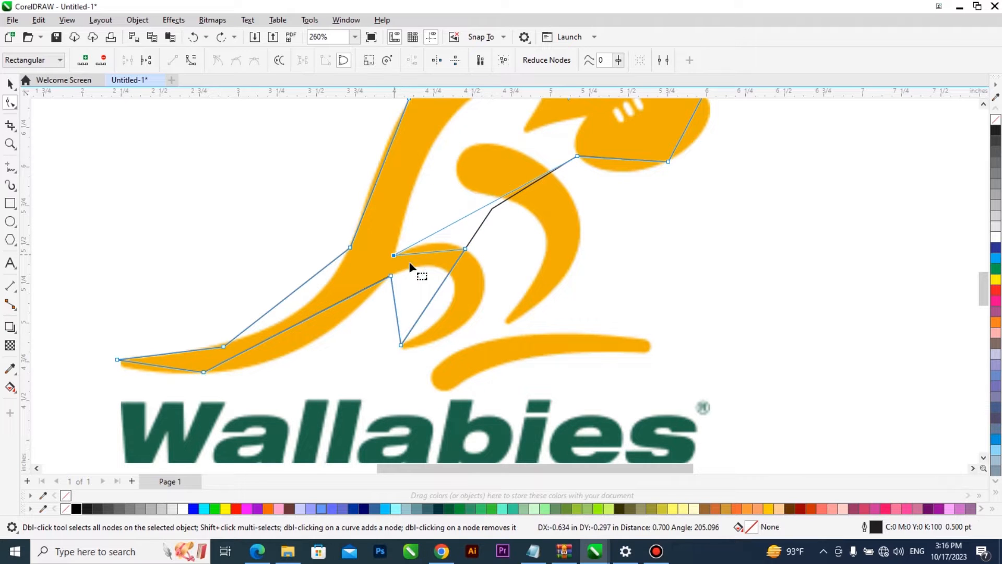
scroll(414, 271, down, 1)
scroll(520, 155, up, 2)
click(481, 254)
drag(480, 254, 392, 214)
scroll(443, 191, up, 2)
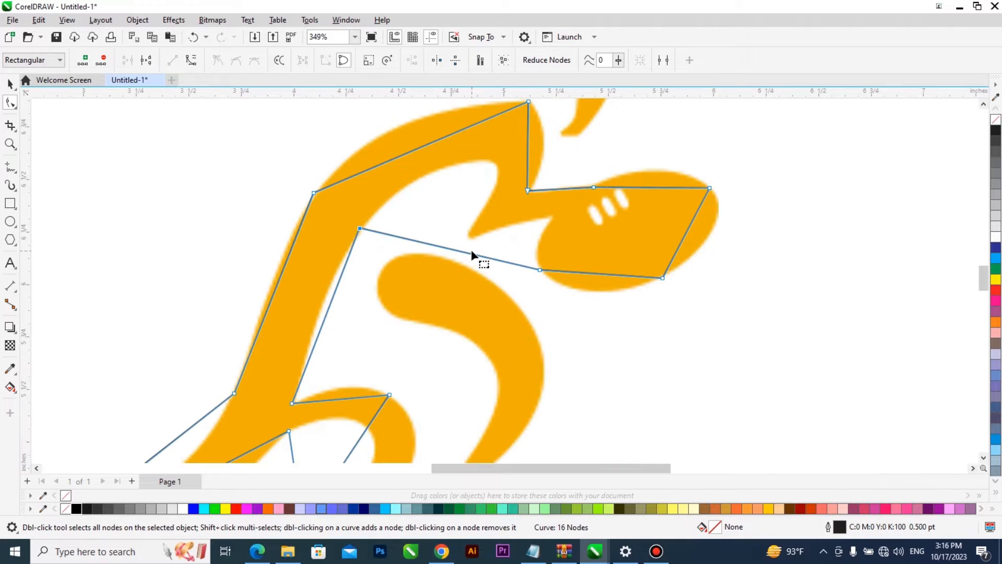
Add nodes on both sides of the arm's pointed tip and at the top of the back's inner edge
drag(476, 252, 478, 238)
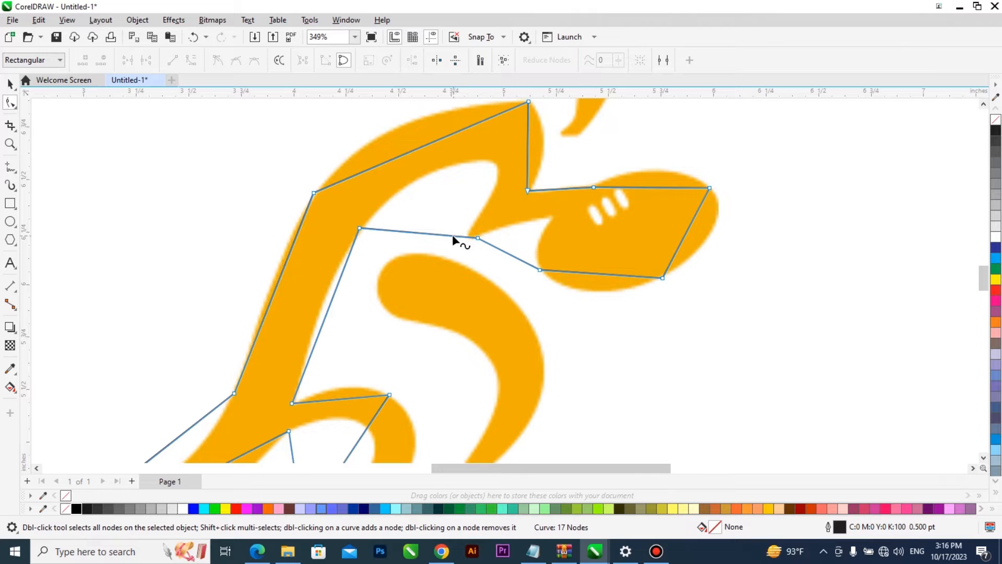
drag(453, 234, 462, 165)
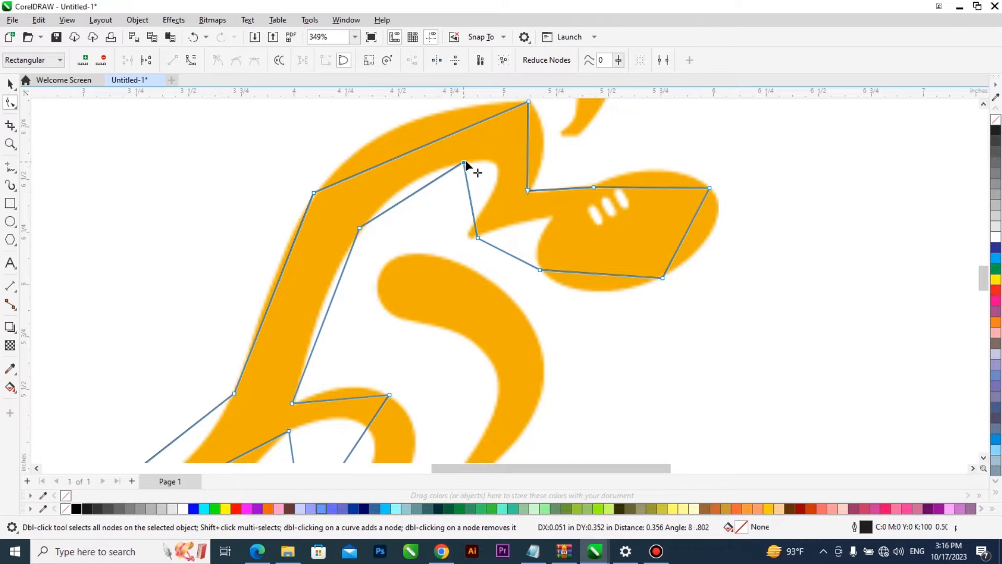
scroll(463, 165, up, 2)
scroll(479, 288, up, 1)
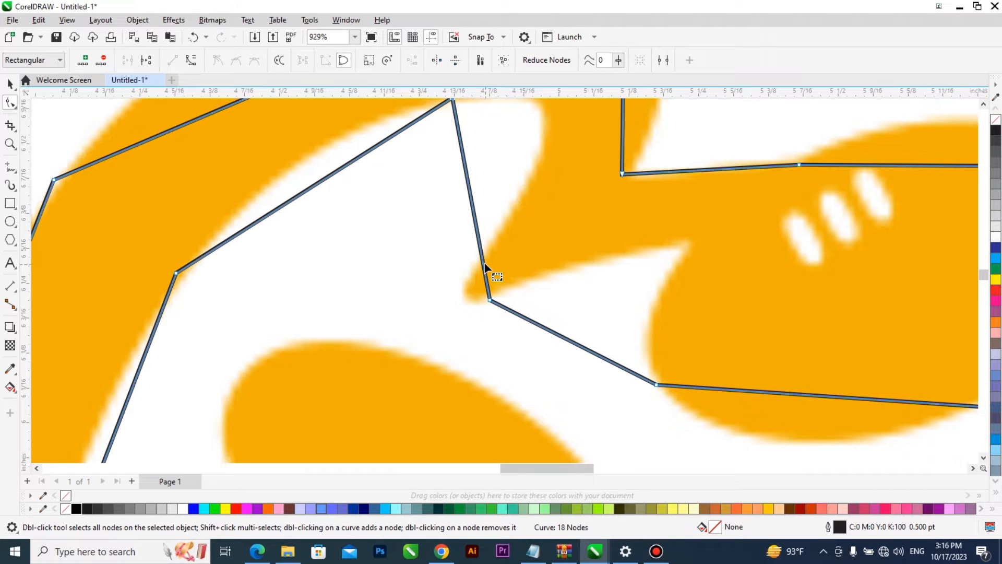
click(483, 263)
drag(483, 261, 477, 284)
Convert the short segment at the arm's pointed tip to a curve and bend it around the rounded end
right_click(478, 281)
key(Escape)
right_click(478, 280)
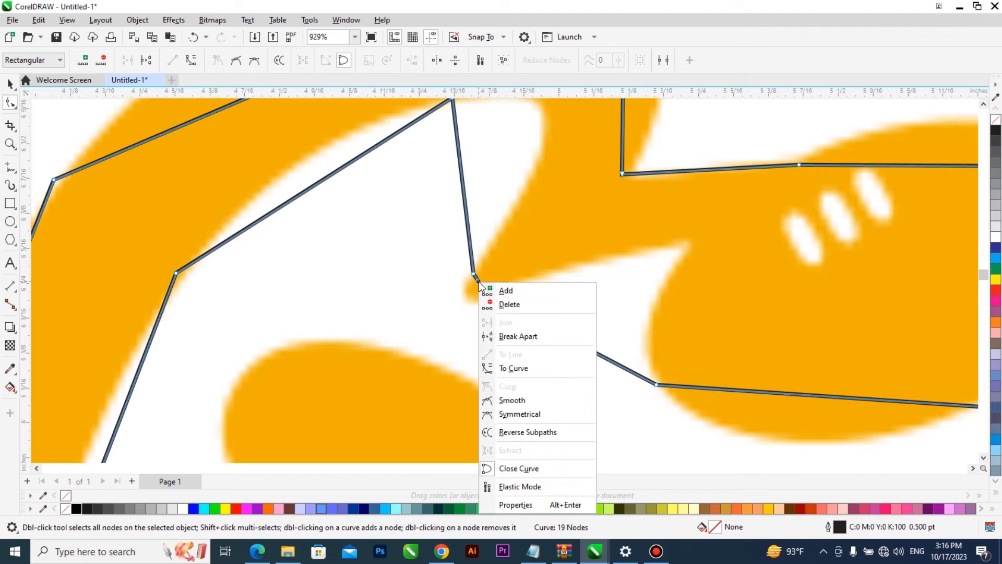
click(522, 369)
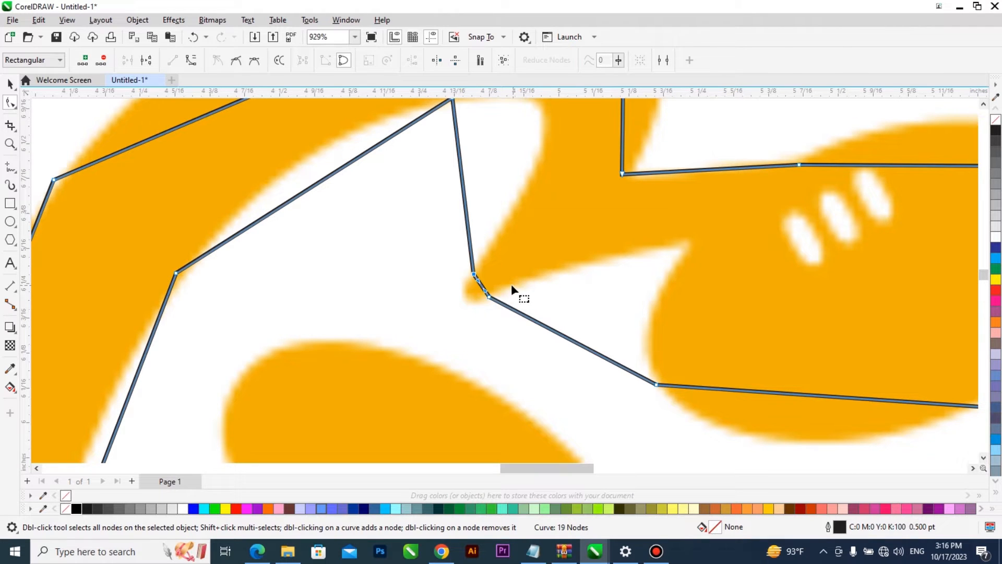
drag(480, 289, 470, 296)
Add a node below the top inner bend of the back and curve the inner-edge segments to follow the artwork
scroll(530, 365, down, 2)
drag(481, 206, 520, 200)
right_click(519, 198)
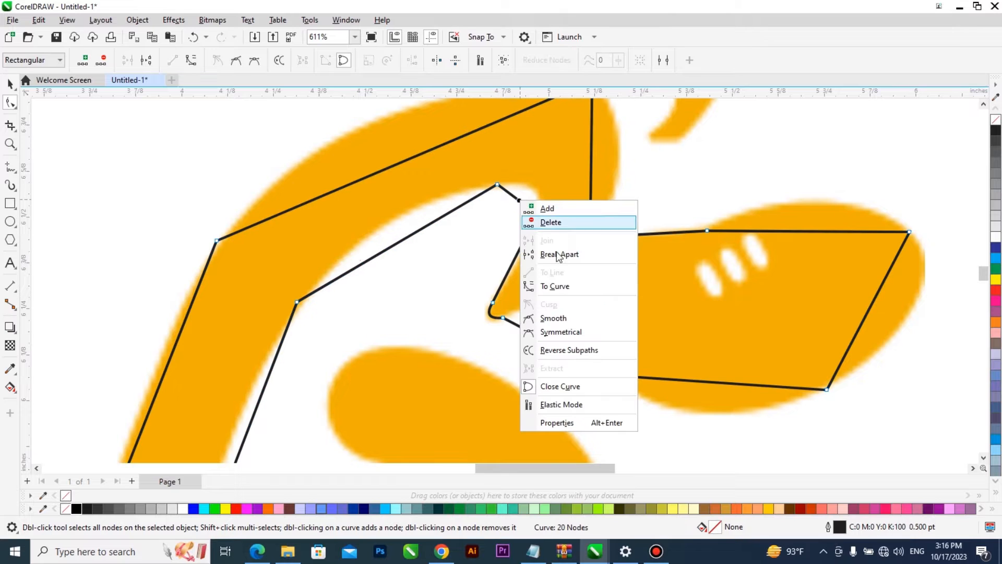
click(543, 286)
scroll(511, 209, up, 2)
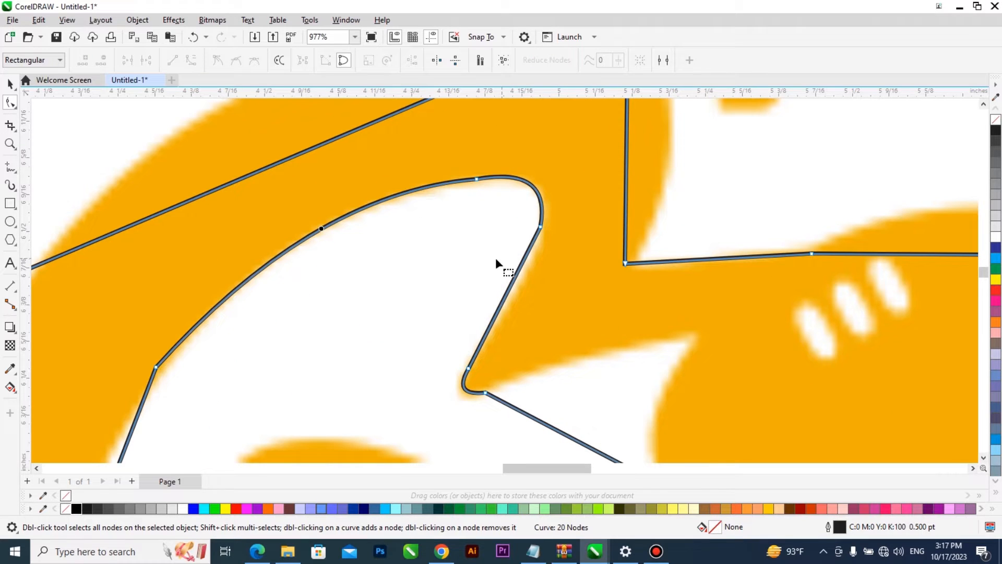
Convert the segment between the inner bend and the arm's tip to a curve and bend it along the orange edge
right_click(510, 284)
click(543, 370)
scroll(502, 298, up, 1)
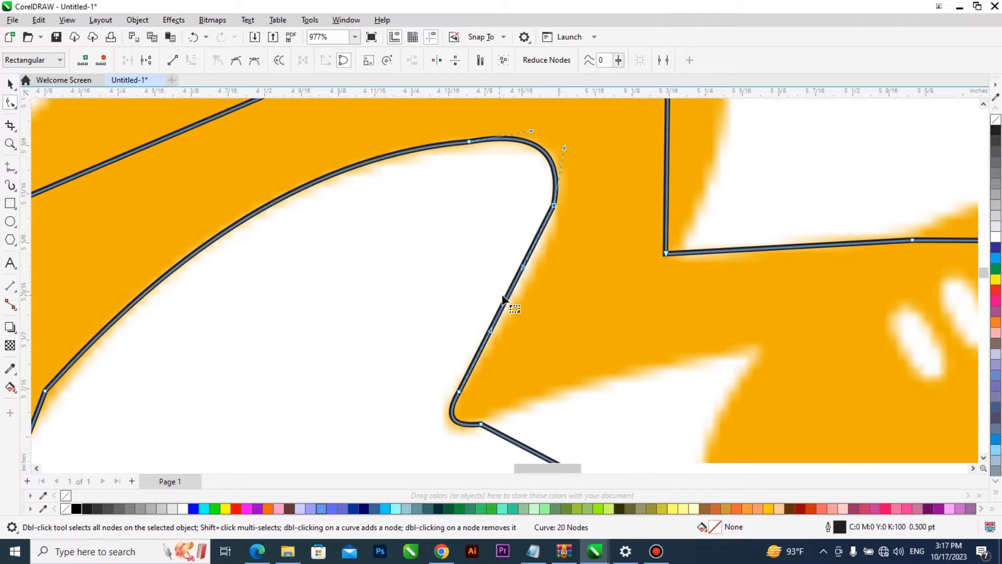
drag(508, 299, 522, 295)
scroll(530, 292, down, 2)
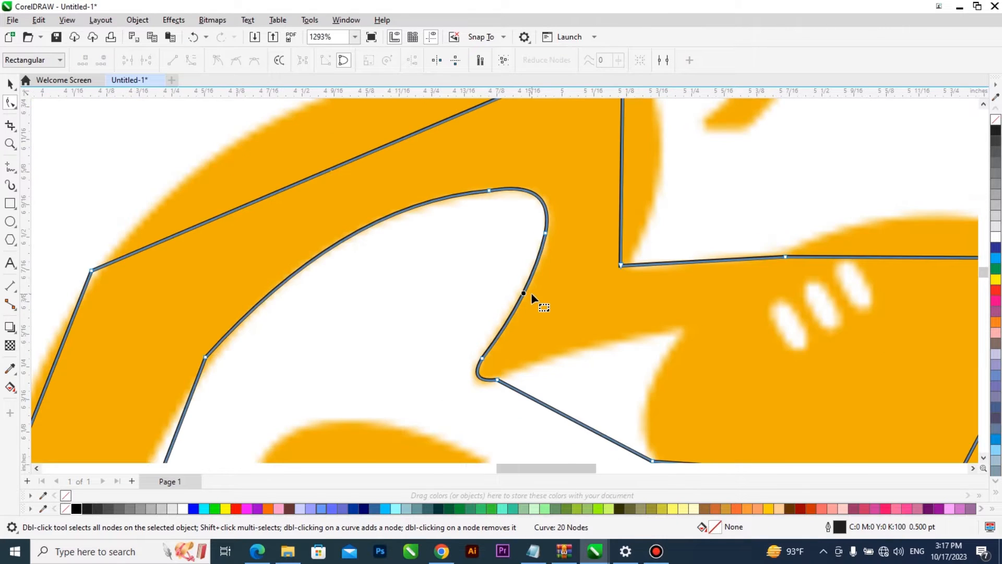
scroll(531, 292, down, 2)
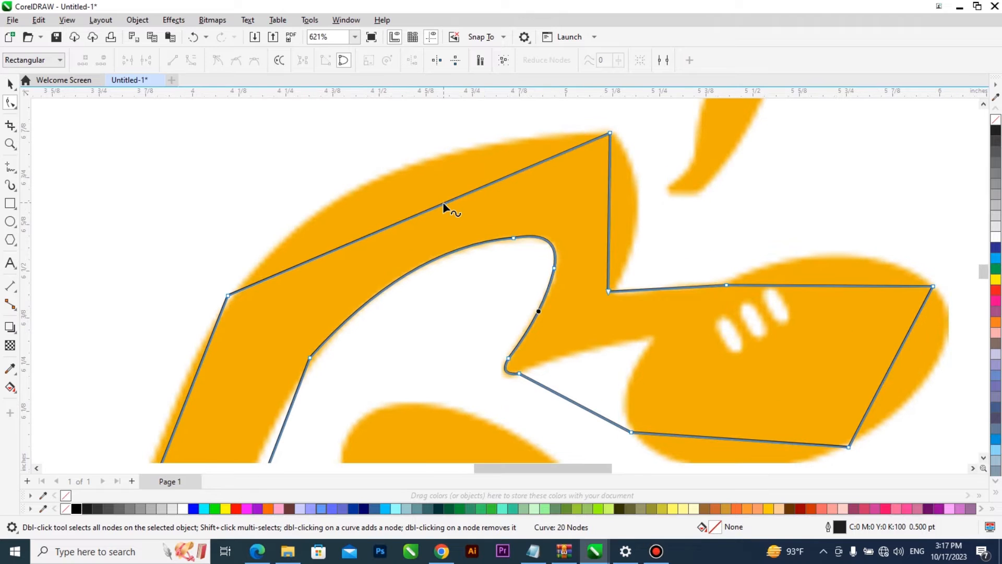
Convert the outer upper-back segment to a curve and bend it outward along the back's edge
right_click(443, 205)
click(499, 290)
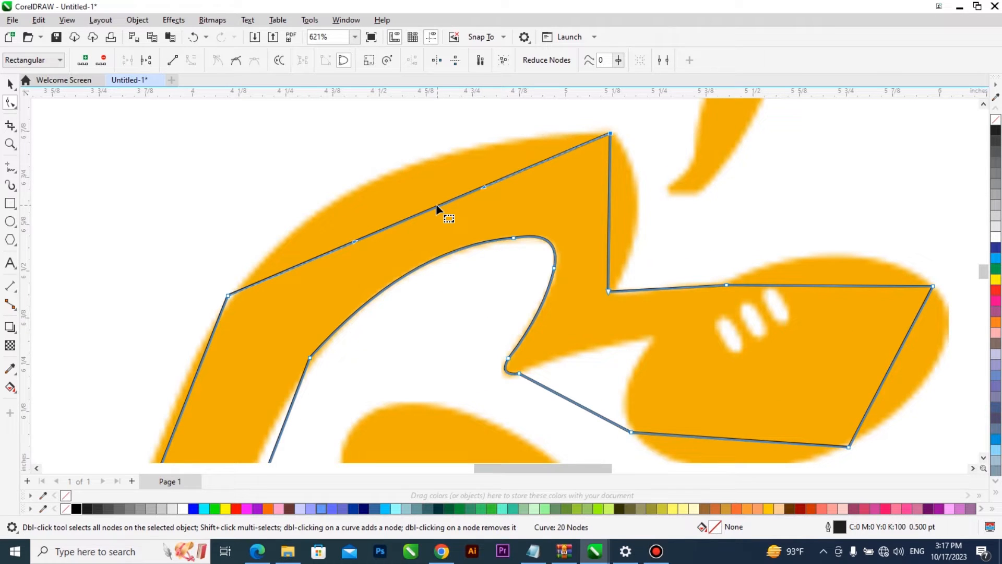
drag(427, 210, 400, 166)
scroll(456, 228, down, 2)
Convert the segment from the neck corner to the arm to a curve and bend it outward along the chest
right_click(557, 215)
click(594, 301)
scroll(553, 222, up, 2)
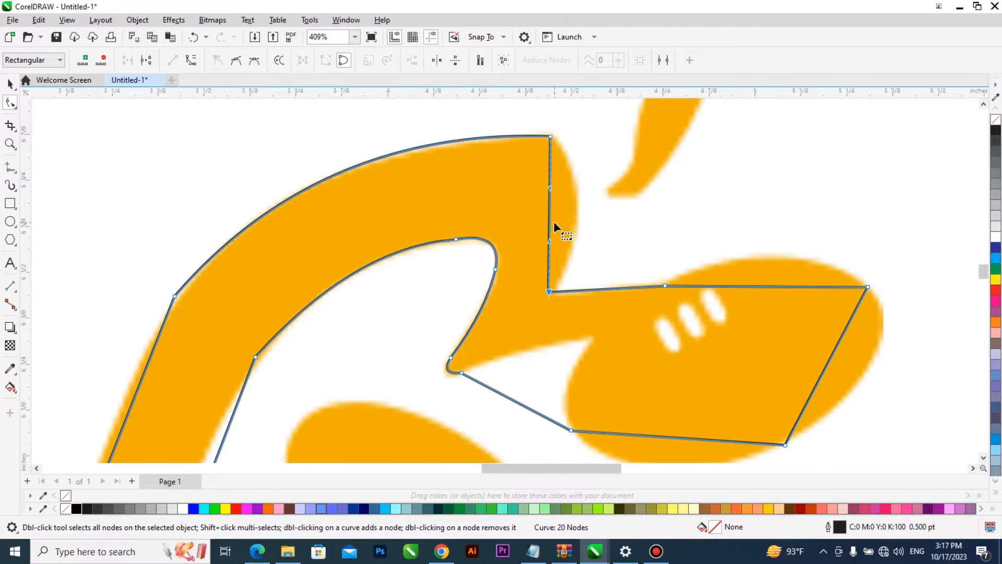
drag(554, 223, 577, 217)
scroll(603, 239, down, 3)
scroll(361, 350, down, 2)
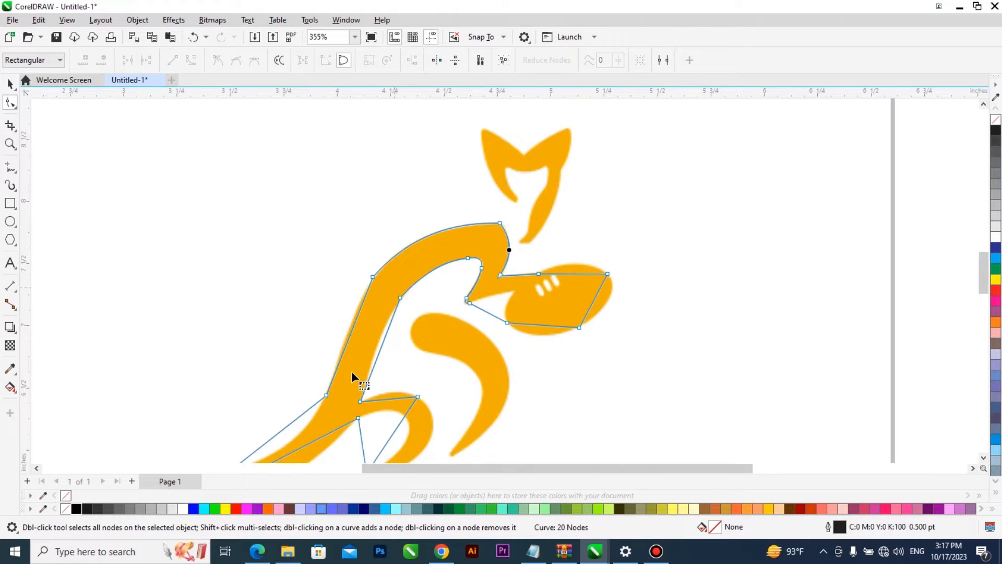
Convert the outer lower-back segment to a curve and bend it to match the back's edge
scroll(340, 340, up, 2)
right_click(340, 330)
click(400, 189)
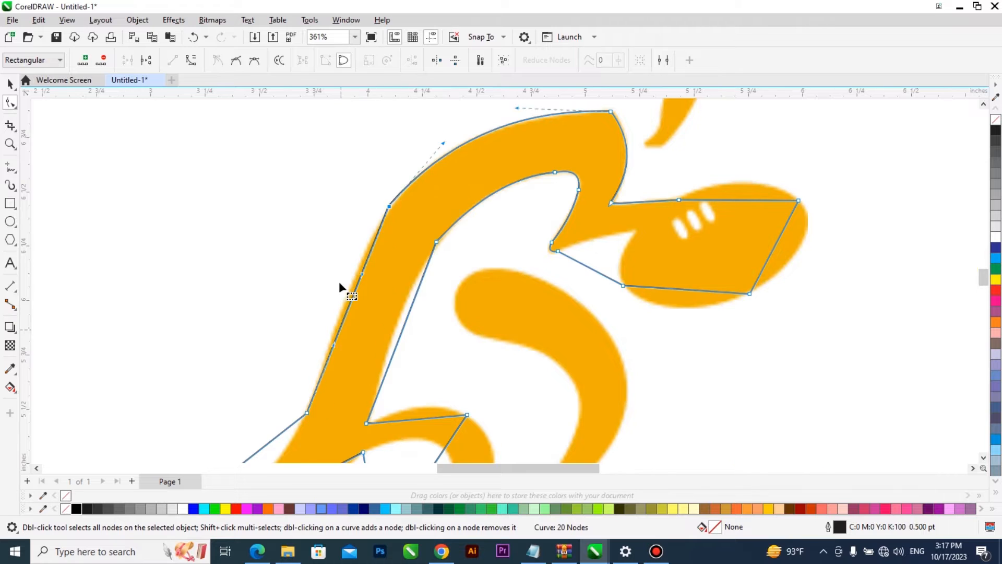
scroll(331, 286, up, 3)
drag(373, 279, 356, 321)
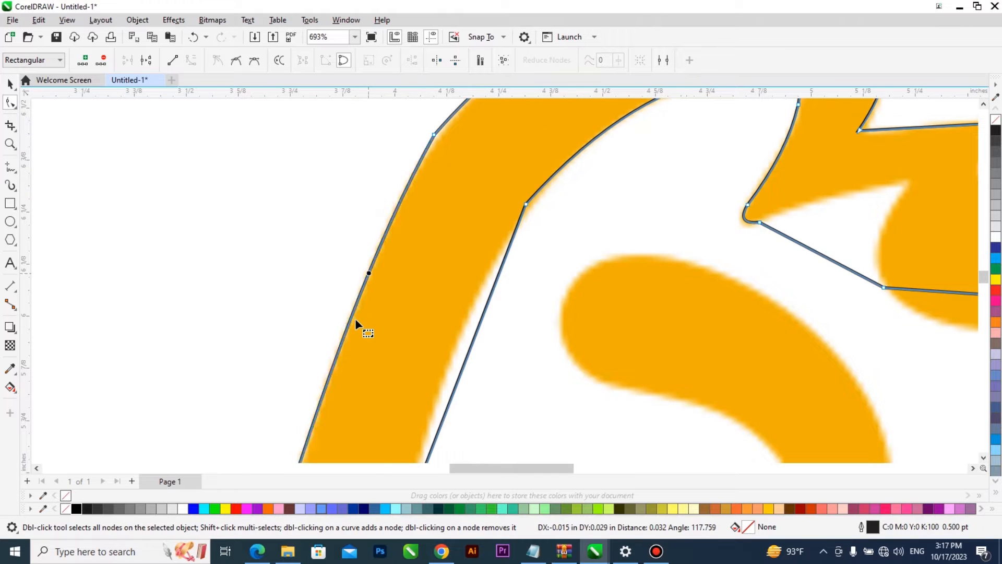
Add a node on each side of the outer back's corner node and delete the corner node to smooth the back
scroll(356, 321, down, 3)
scroll(391, 253, up, 2)
scroll(382, 259, up, 1)
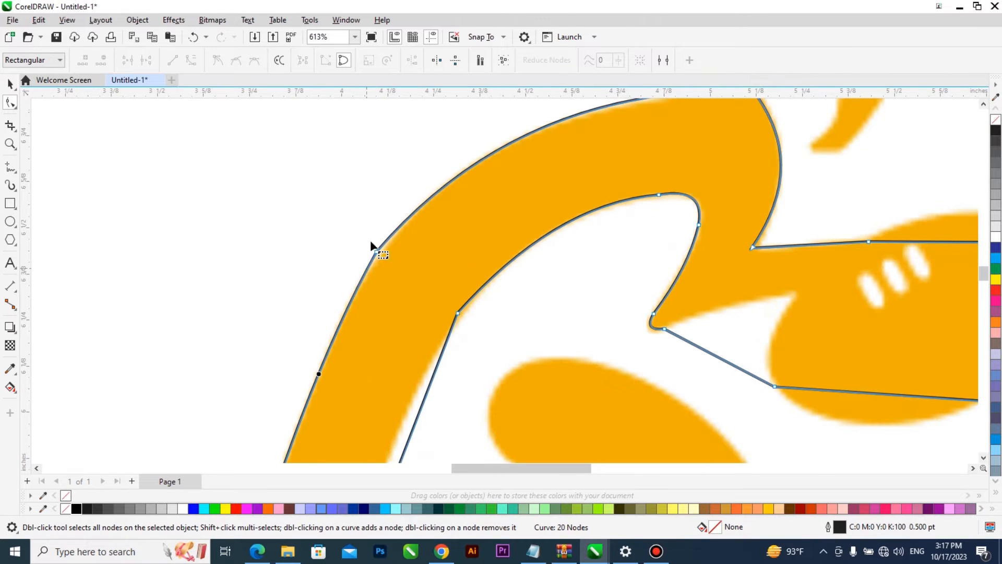
scroll(402, 278, down, 1)
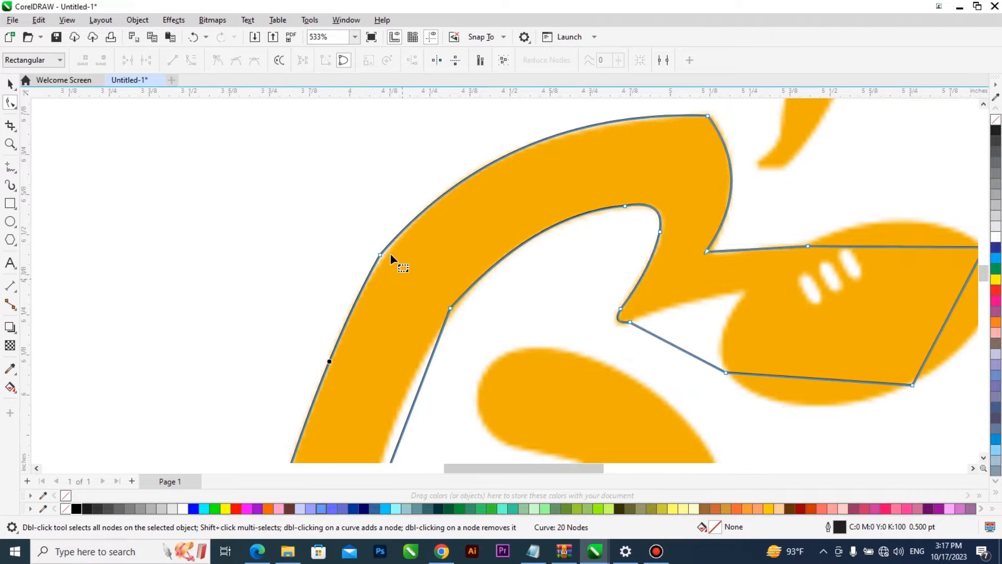
click(384, 215)
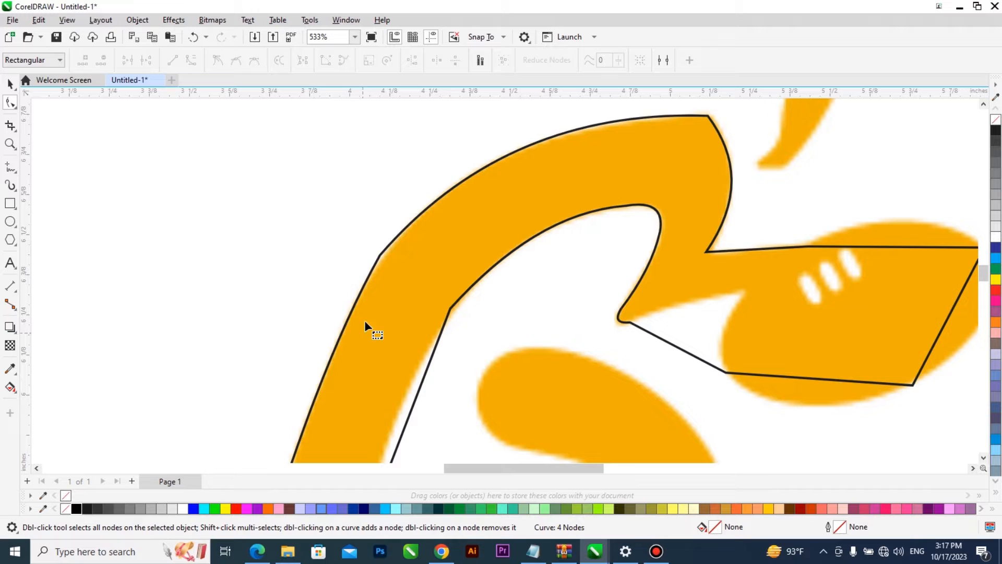
click(383, 263)
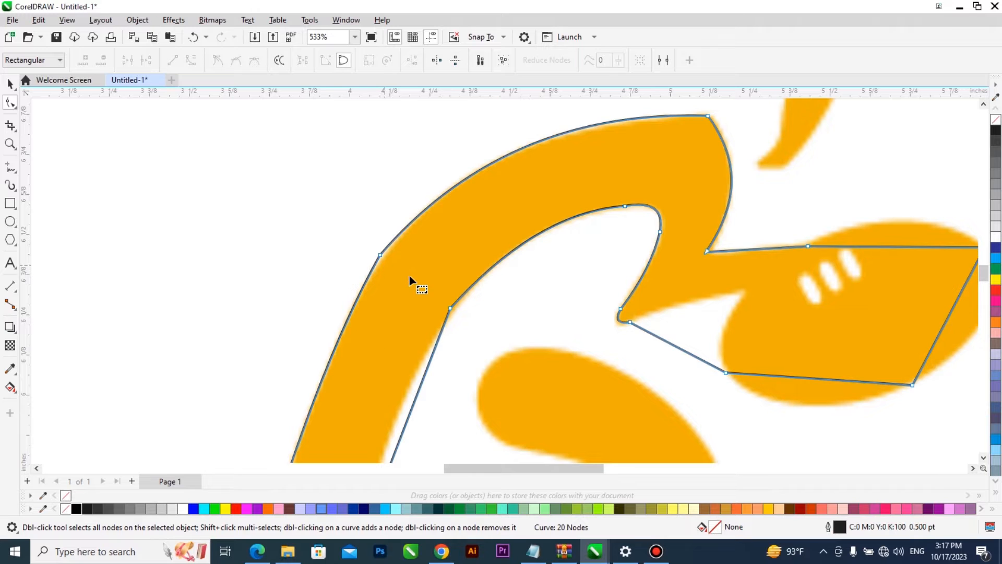
double_click(464, 179)
click(320, 389)
double_click(319, 388)
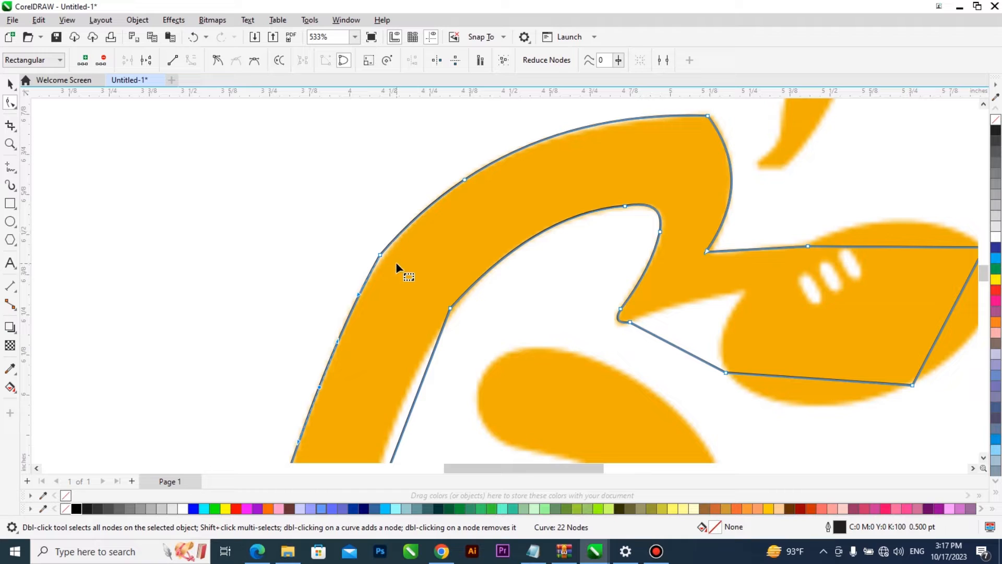
double_click(380, 255)
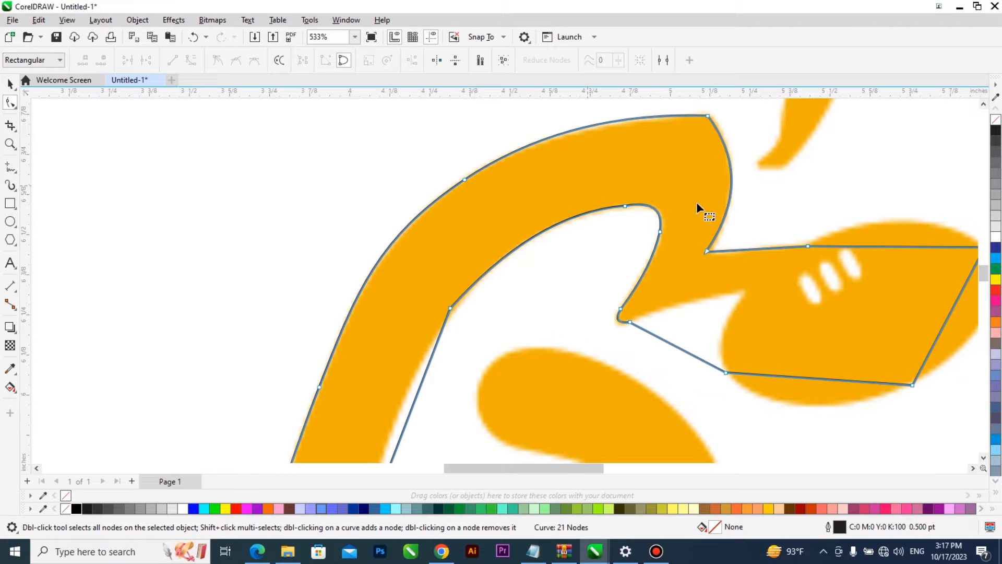
Convert the ball's upper segment to a curve and bend it upward along the ball's top edge
scroll(427, 247, right, 3)
scroll(719, 232, right, 3)
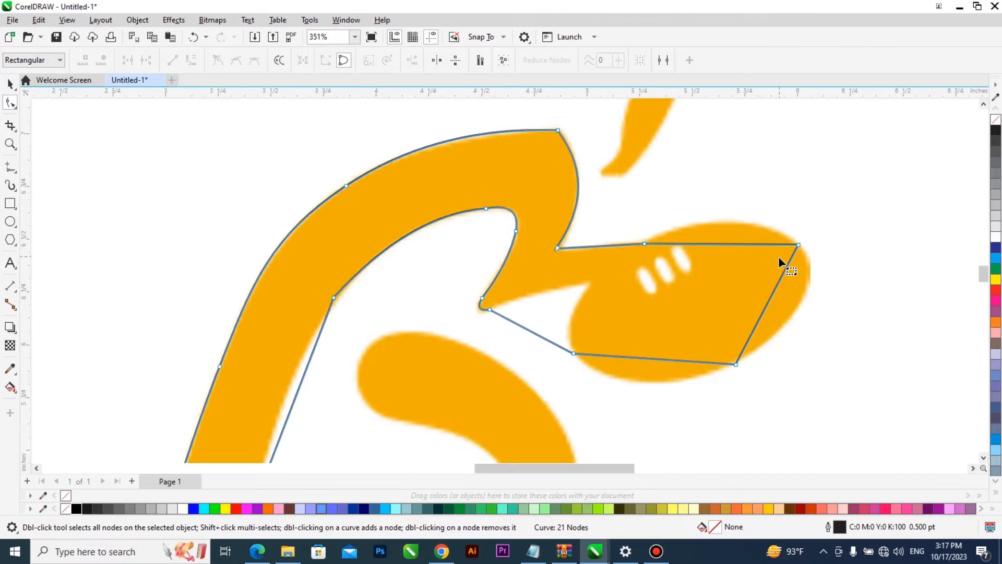
right_click(772, 242)
click(799, 329)
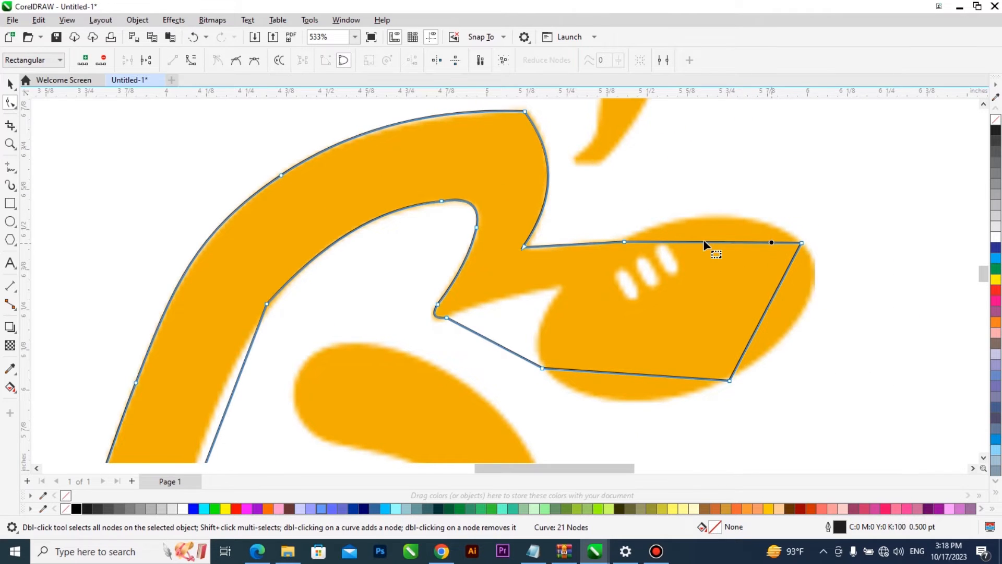
scroll(708, 247, up, 2)
drag(707, 247, 715, 221)
drag(717, 210, 719, 211)
scroll(747, 277, down, 2)
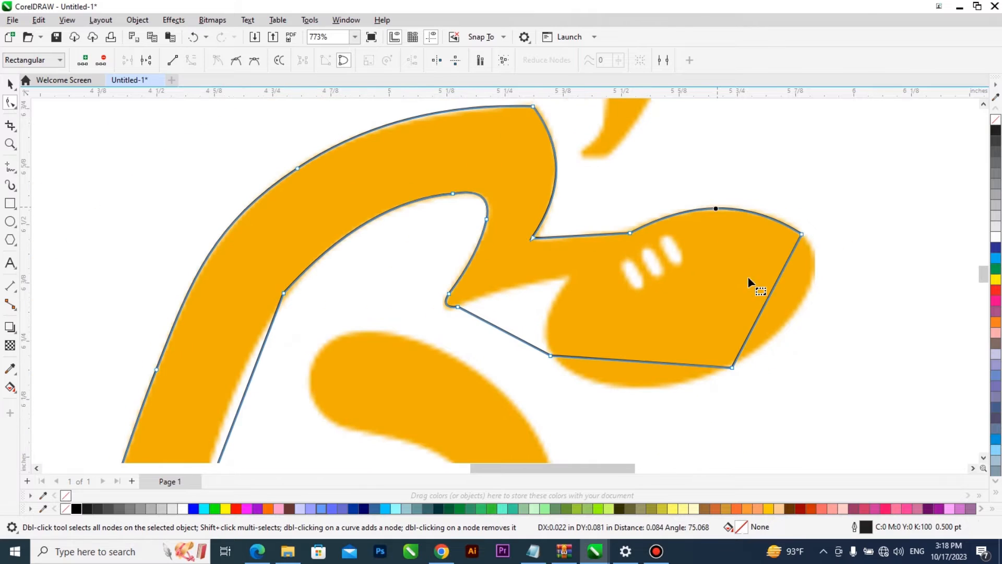
Convert the segment at the ball's far end to a curve and bend it outward along the orange edge
right_click(765, 304)
click(818, 389)
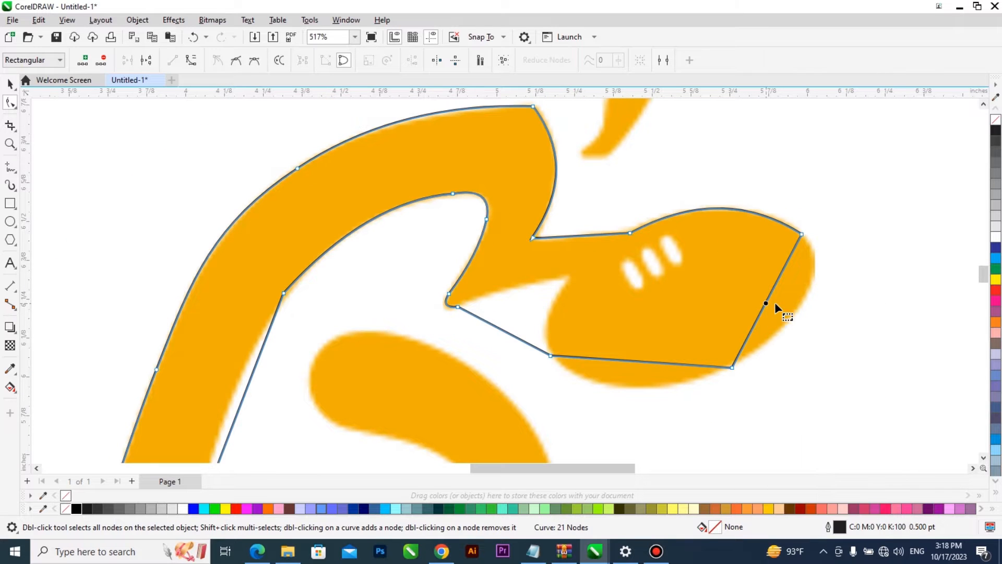
drag(773, 295, 808, 294)
Convert the ball's bottom segment to a curve and bend it downward along the ball's lower edge
click(632, 358)
right_click(632, 360)
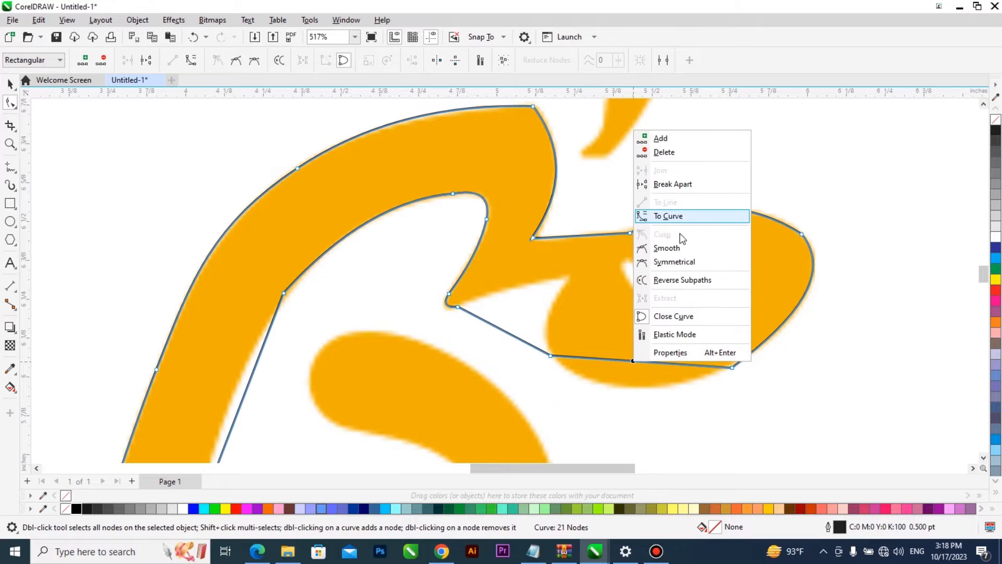
click(668, 215)
scroll(637, 358, up, 2)
drag(642, 358, 636, 394)
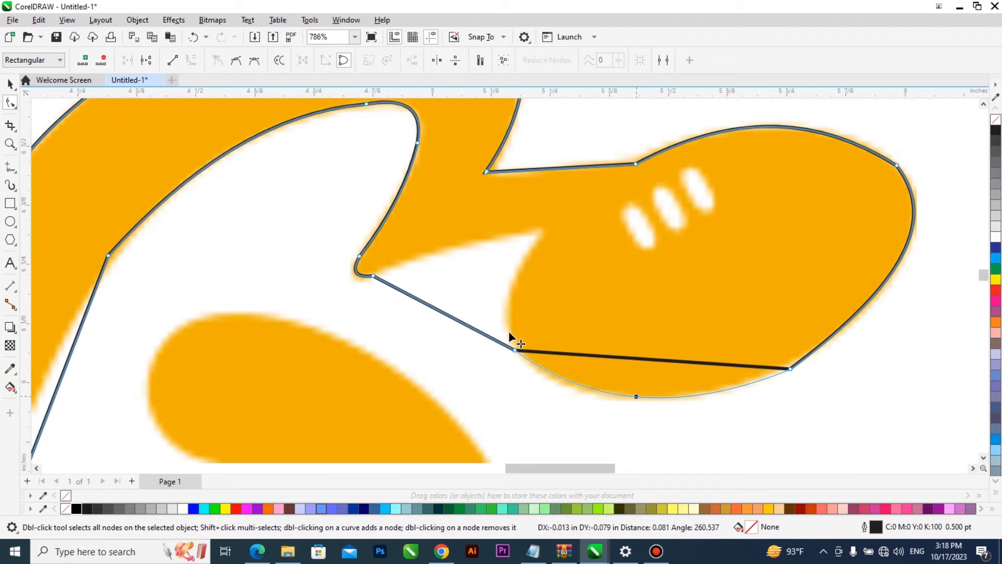
Add a node at the notch between arm and ball, and curve the segment below it along the ball's edge
drag(421, 301, 538, 231)
right_click(533, 261)
click(580, 354)
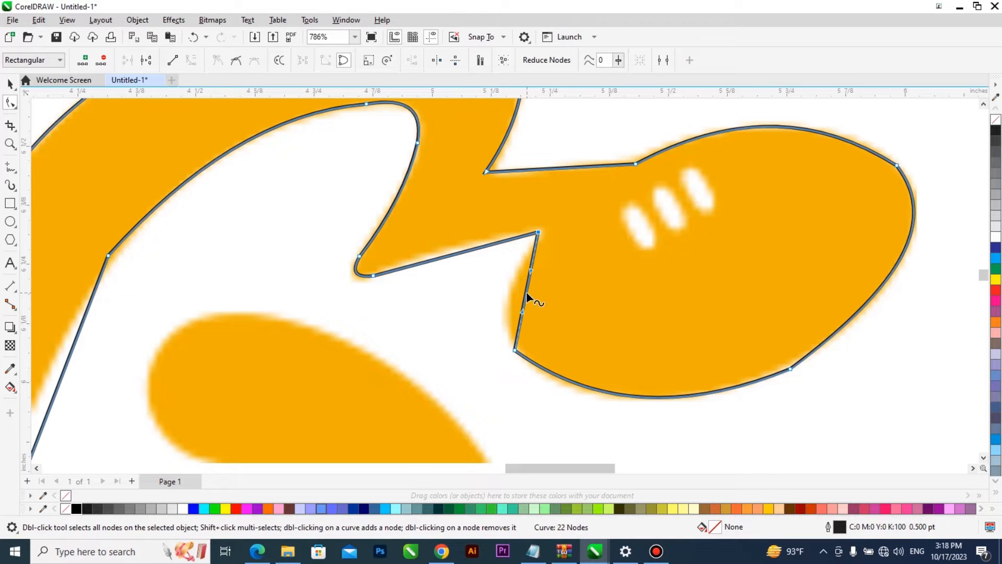
drag(522, 292, 512, 290)
Convert the arm's lower segment to a curve and bend it slightly upward along the orange edge
right_click(455, 255)
click(453, 257)
right_click(452, 255)
click(500, 342)
scroll(474, 253, up, 1)
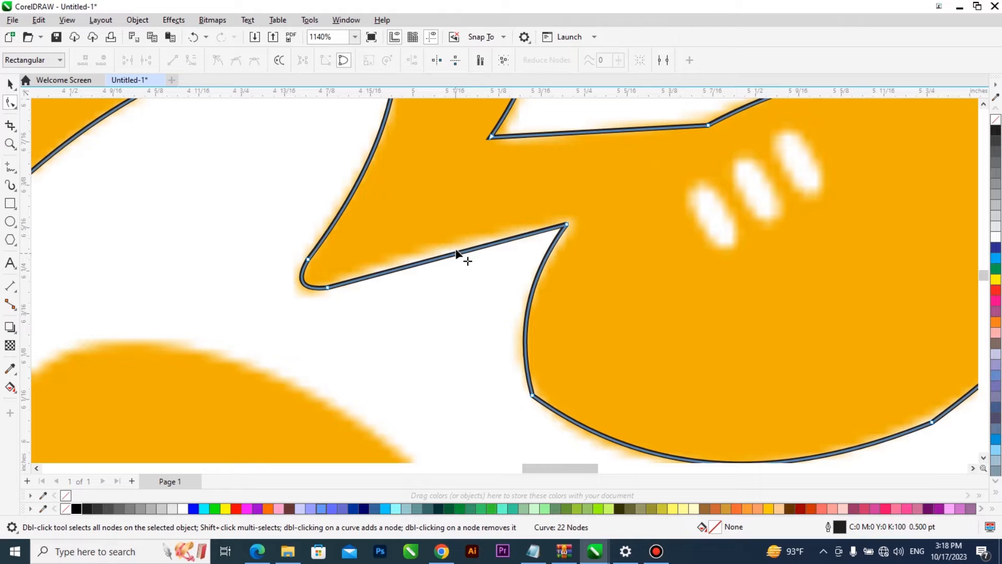
click(454, 252)
scroll(497, 239, down, 1)
scroll(379, 260, up, 2)
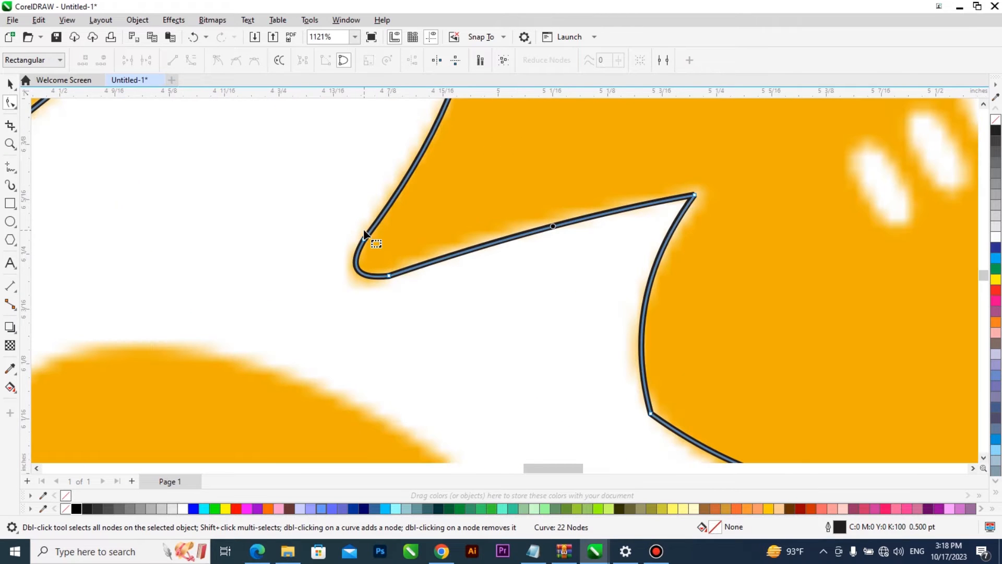
Smooth the arm's rounded tip by adding nodes around it and deleting the old corner nodes
double_click(381, 218)
double_click(363, 240)
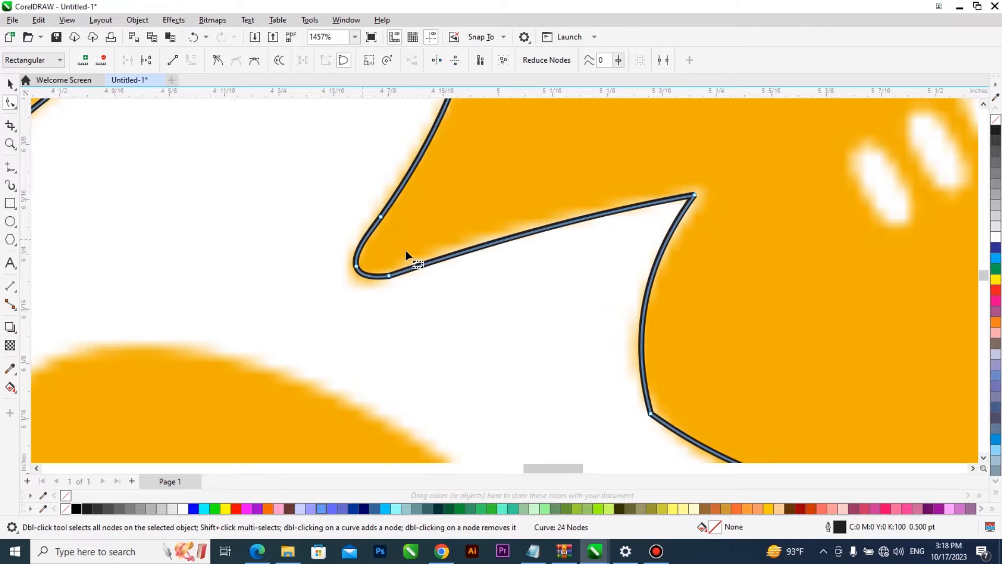
click(440, 259)
double_click(389, 274)
Convert the inner belly segment to a curve and bend it inward along the body's edge
scroll(418, 267, down, 6)
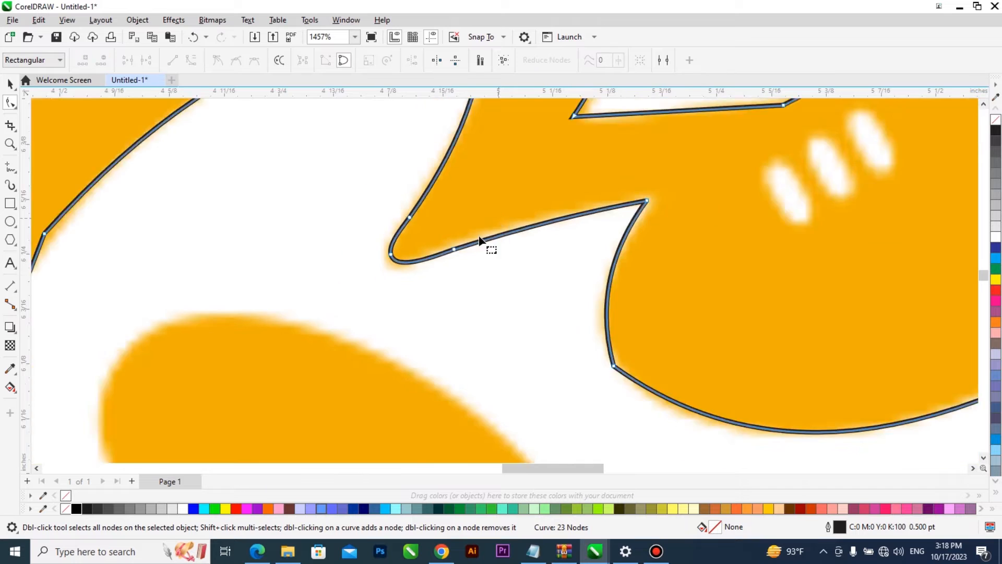
scroll(367, 271, up, 2)
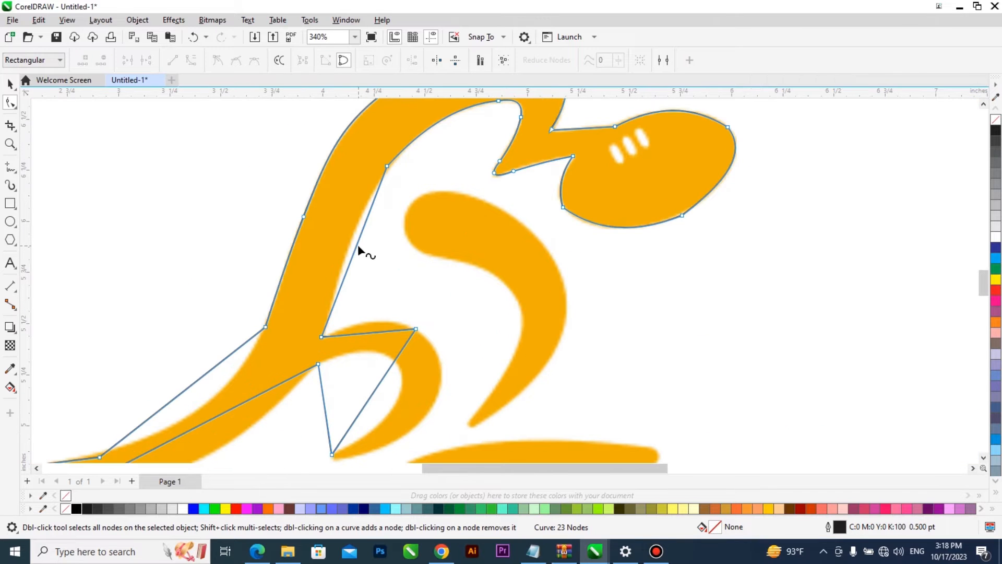
right_click(359, 240)
click(406, 328)
scroll(365, 237, up, 2)
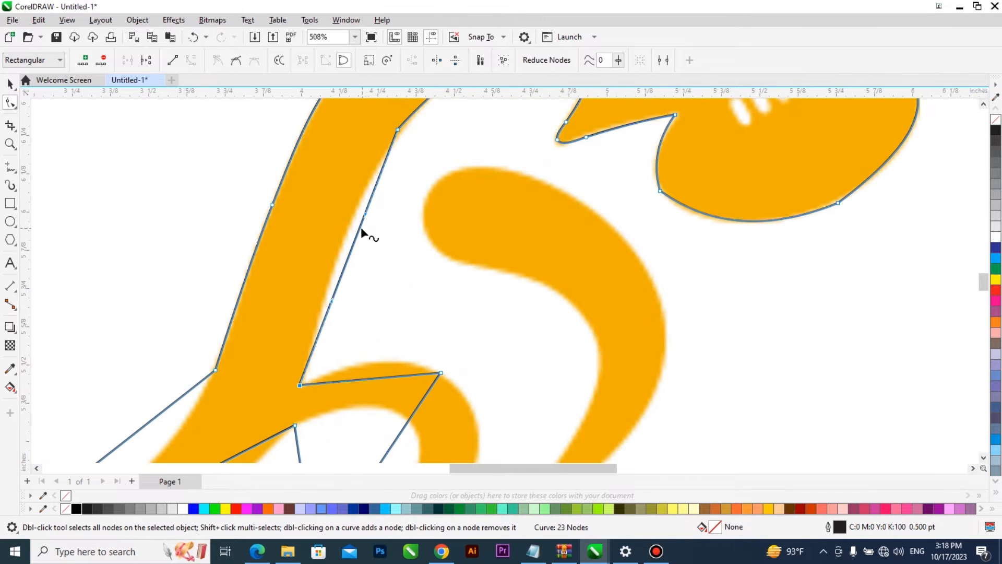
drag(360, 226, 353, 219)
Convert the segment from the lower back to the tail to a curve and bend it along the tail's upper edge
scroll(424, 233, down, 6)
scroll(325, 297, up, 2)
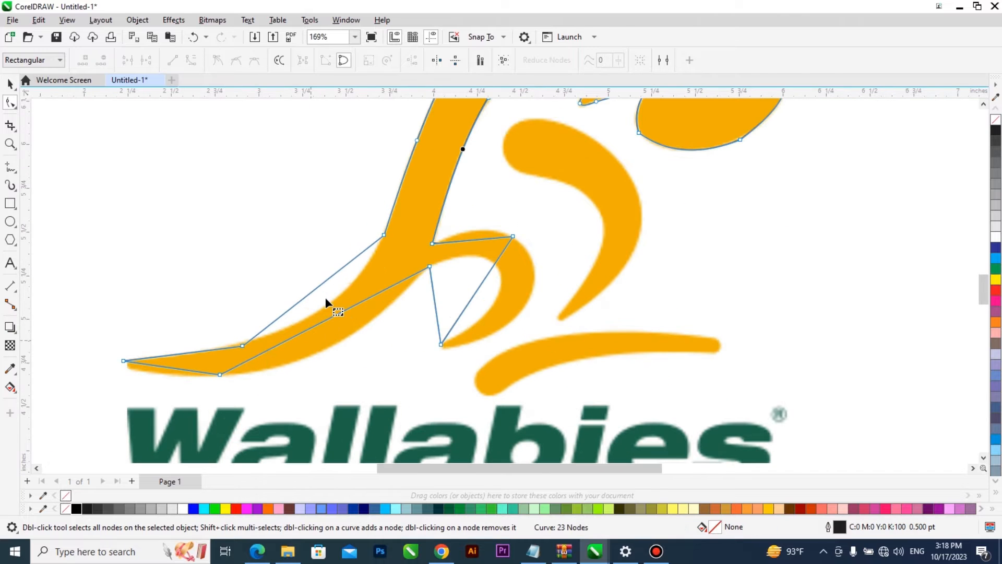
right_click(336, 271)
click(376, 360)
scroll(320, 330, up, 2)
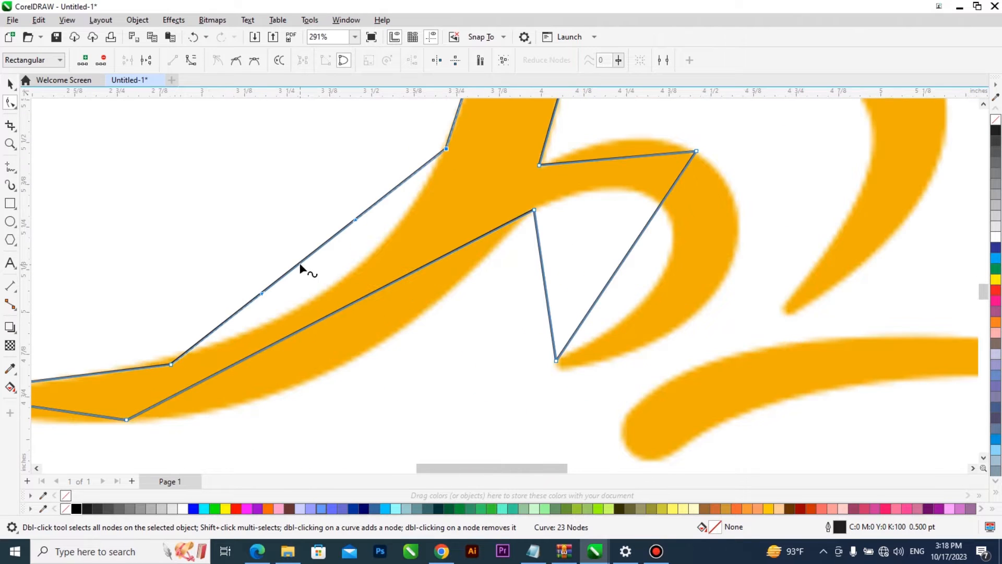
drag(337, 271, 348, 272)
Convert the leg's top segment to a curve and bend it upward along the thigh
click(665, 154)
right_click(665, 153)
click(709, 241)
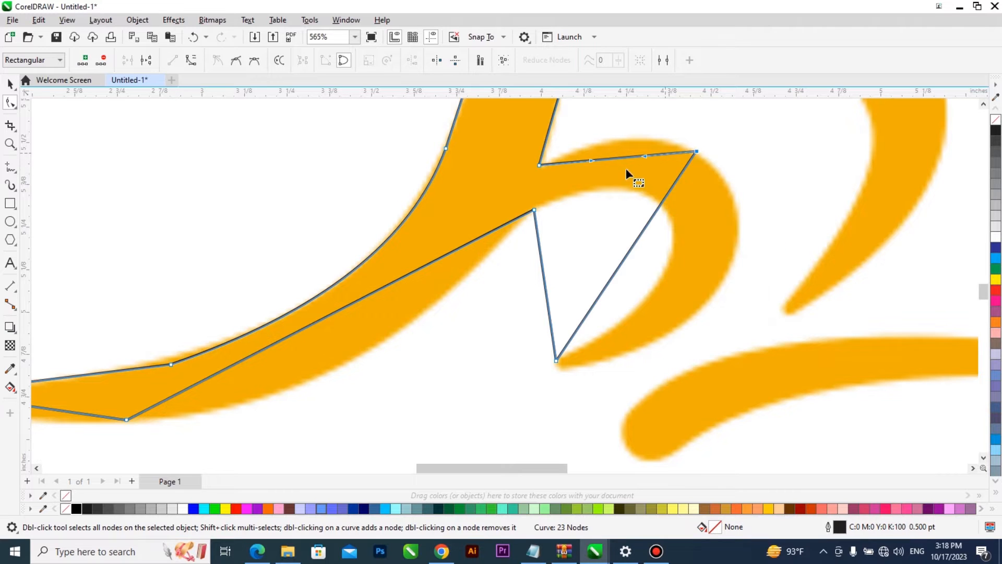
drag(618, 155, 621, 138)
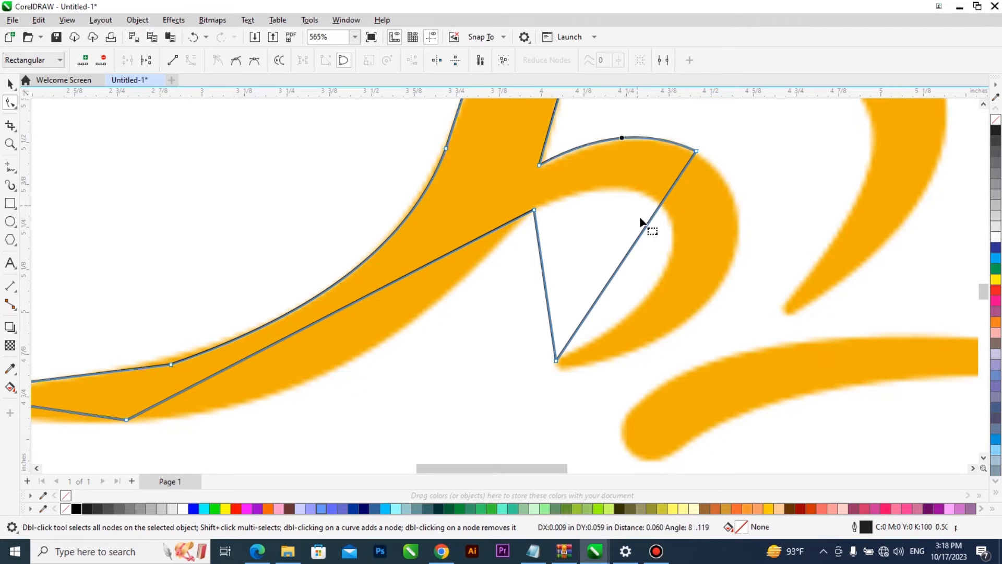
Add a node on the leg's outer side, convert the segment above it to a curve and bend it outward
drag(644, 230, 706, 224)
right_click(706, 225)
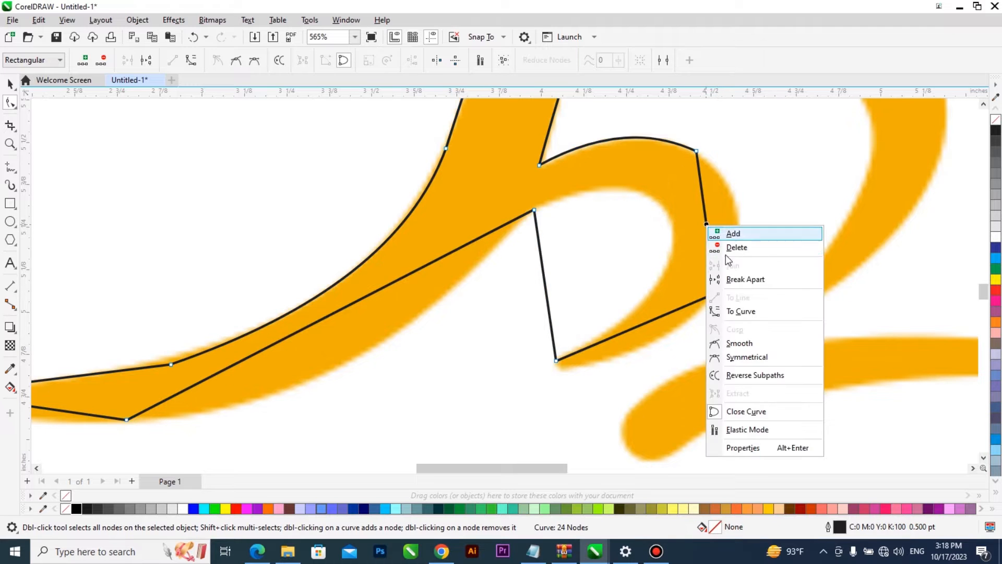
click(744, 312)
scroll(715, 227, up, 1)
drag(702, 213, 737, 216)
Curve the leg's lower outer segment along the orange edge and add a second node to form the foot's blunt tip
right_click(650, 338)
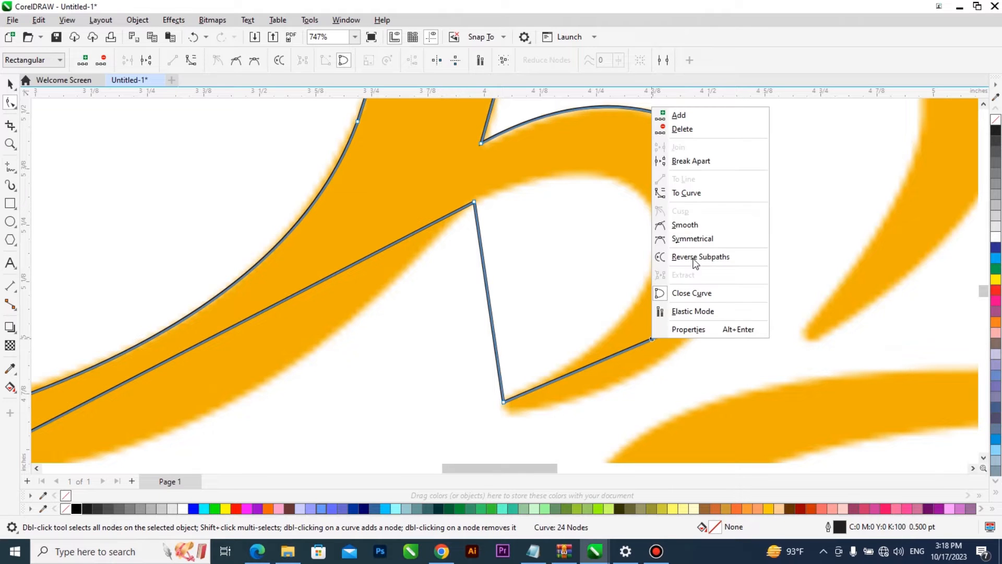
click(708, 194)
drag(625, 355, 623, 383)
scroll(524, 410, up, 2)
mouse_move(494, 399)
mouse_down()
mouse_move(500, 411)
mouse_move(542, 377)
mouse_move(511, 404)
mouse_up()
Add a node at the leg's inner bend and curve the segment between it and the foot's tip along the inner edge
scroll(530, 286, down, 2)
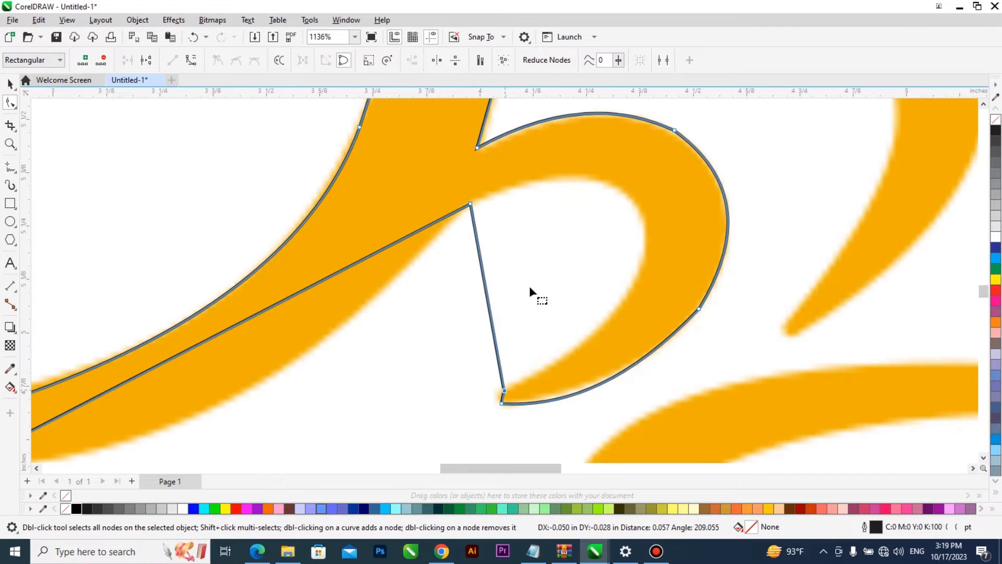
drag(482, 277, 647, 235)
right_click(611, 278)
click(645, 361)
scroll(582, 345, up, 2)
drag(571, 297, 617, 320)
Convert the leg's upper inner segment to a curve and bend it upward along the inside of the thigh
scroll(617, 321, down, 3)
scroll(584, 228, up, 2)
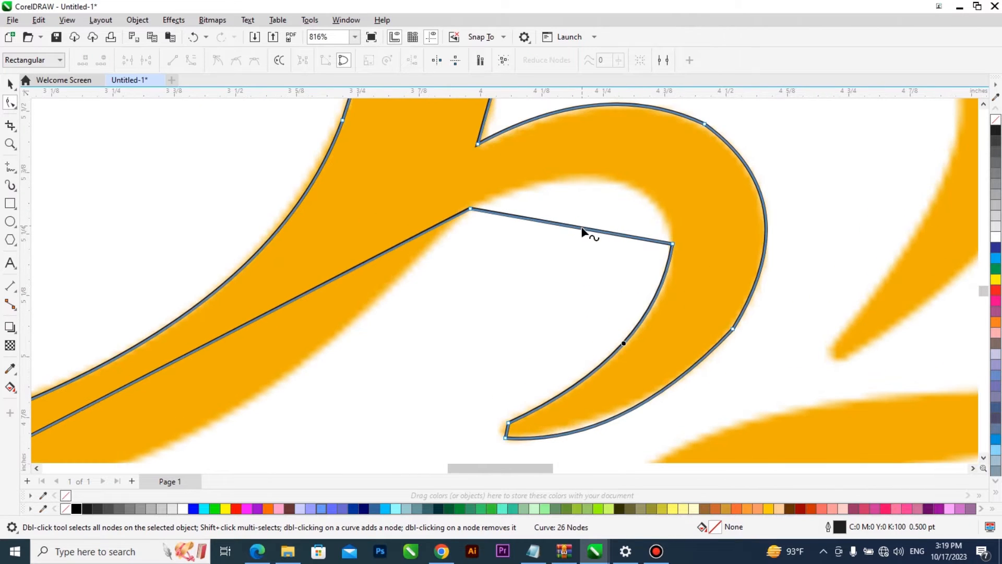
right_click(583, 229)
click(618, 315)
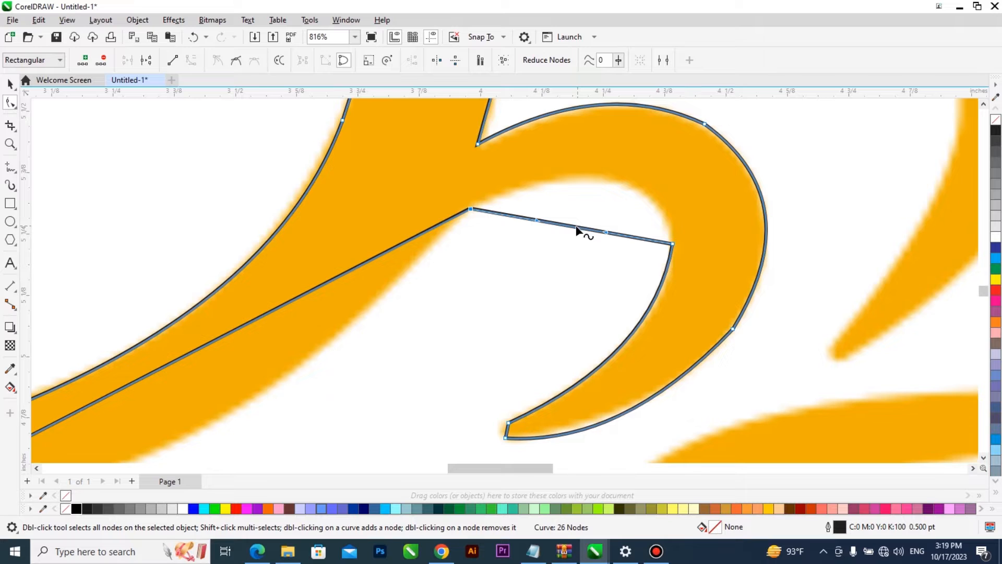
drag(585, 228, 626, 189)
Convert the long underside segment between the leg and the tail to a curve and bend it downward along the tail
scroll(596, 251, down, 3)
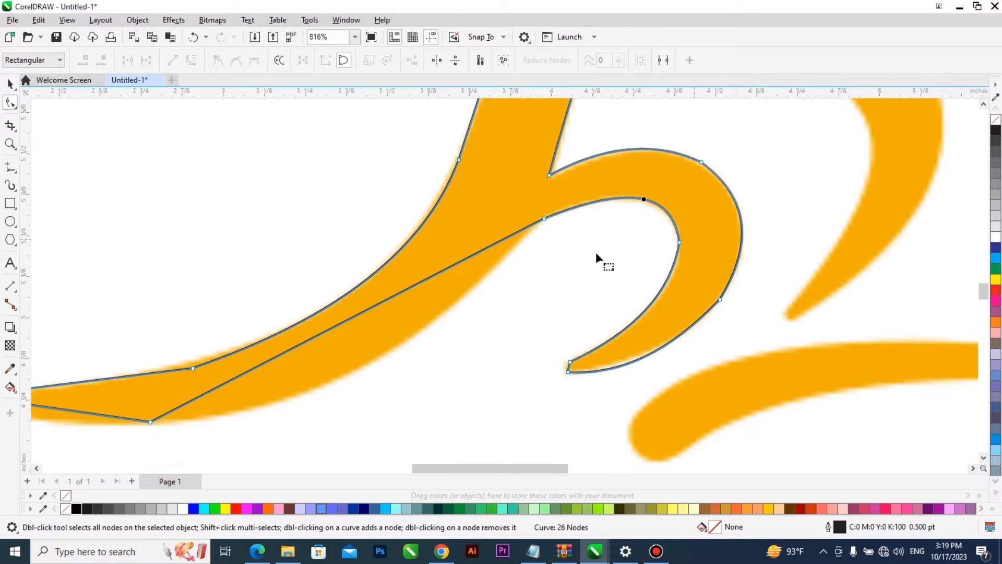
right_click(401, 294)
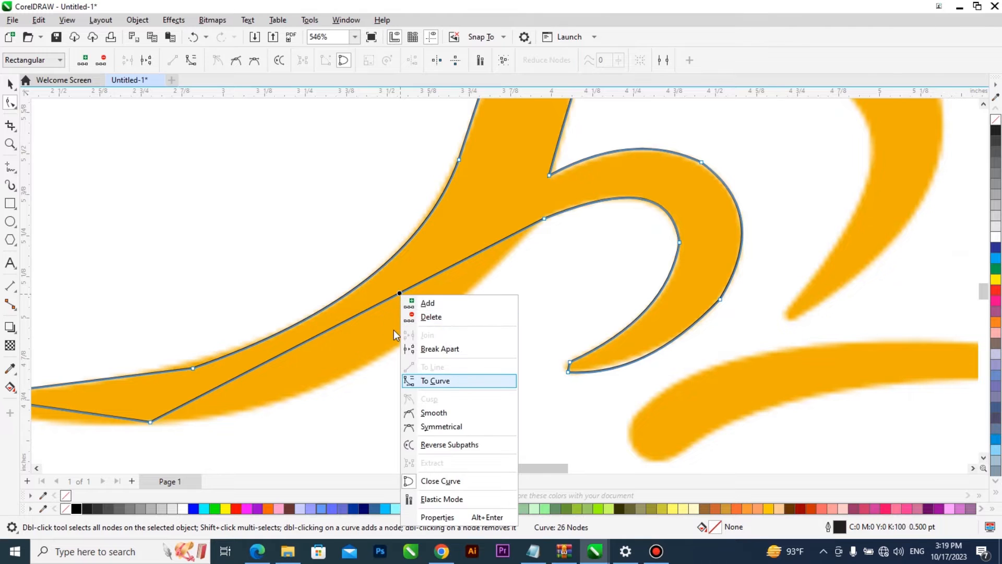
click(427, 380)
drag(379, 302, 371, 361)
Form the tail's blunt end with two nodes and bend the short underside segment along the tail's lower edge
scroll(261, 390, down, 3)
scroll(259, 385, up, 3)
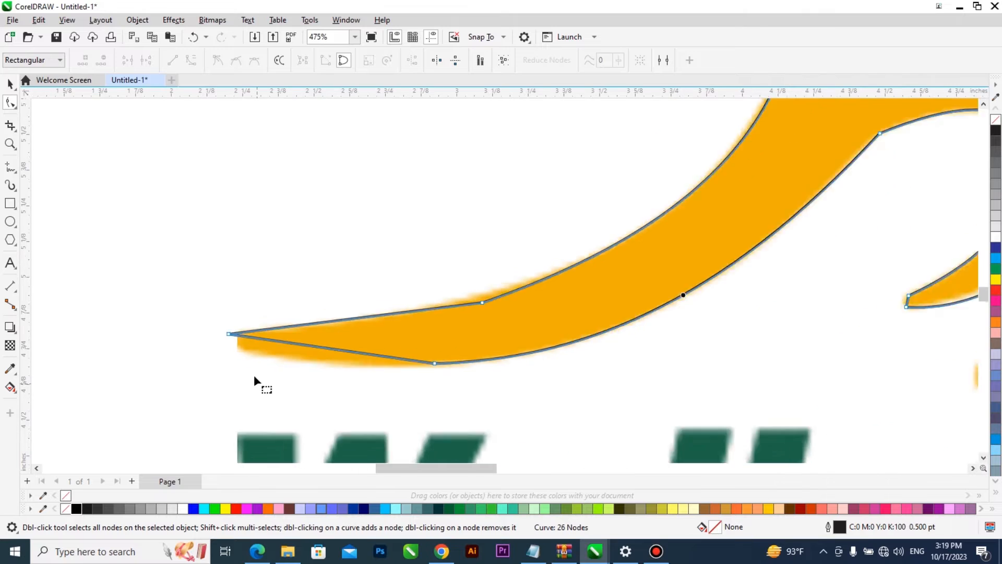
mouse_move(225, 329)
mouse_down()
mouse_move(236, 345)
mouse_move(235, 322)
mouse_up()
right_click(395, 357)
key(Escape)
scroll(359, 367, up, 1)
drag(368, 347, 368, 354)
Nudge the node on the tail's upper edge, convert the segment toward the tip to a curve and bend it slightly inward
drag(599, 248, 599, 240)
right_click(480, 254)
click(520, 330)
scroll(410, 270, up, 1)
click(404, 276)
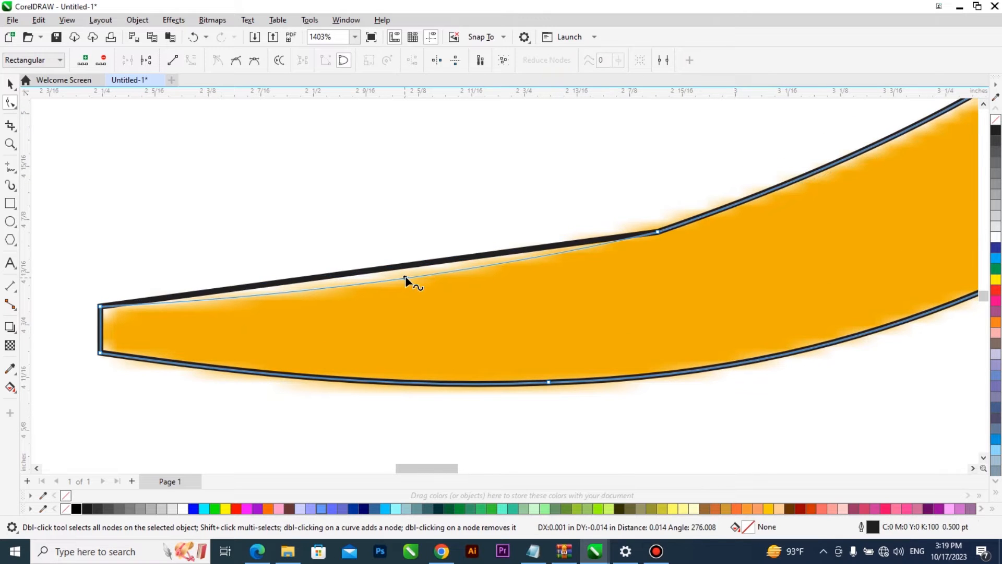
Adjust the curve handle of the tail's upper node so the long upper curve follows the orange edge
scroll(337, 325, down, 2)
scroll(596, 240, down, 1)
scroll(556, 246, up, 2)
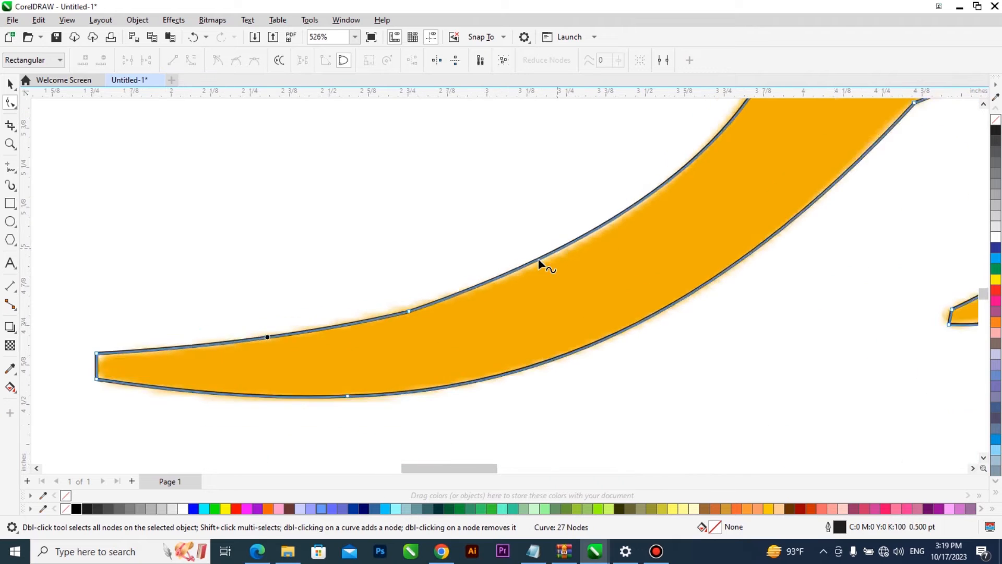
click(388, 322)
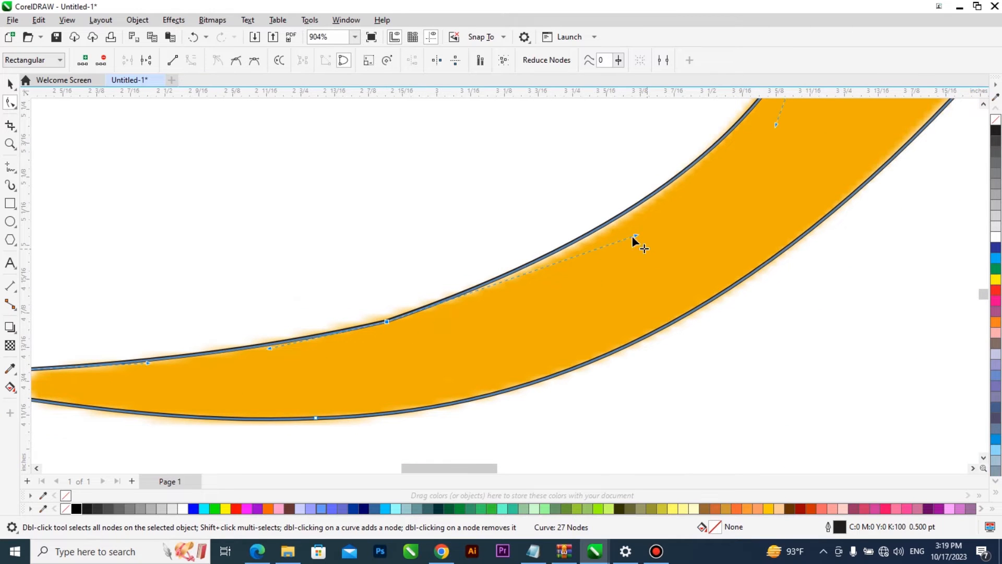
drag(636, 235, 631, 249)
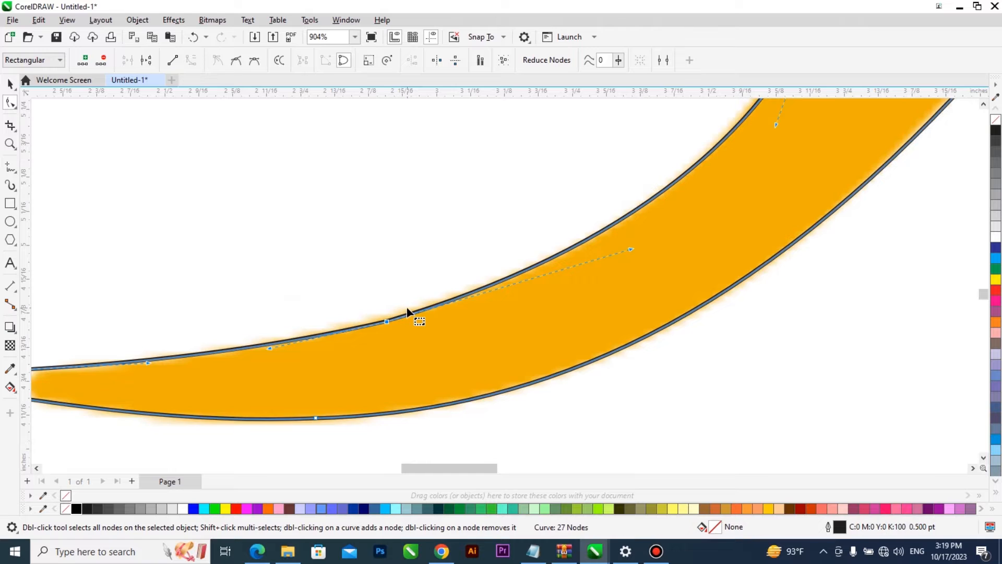
Replace the middle node on the tail's upper edge with one node on each side of it to smooth the curve
scroll(408, 312, down, 1)
click(265, 340)
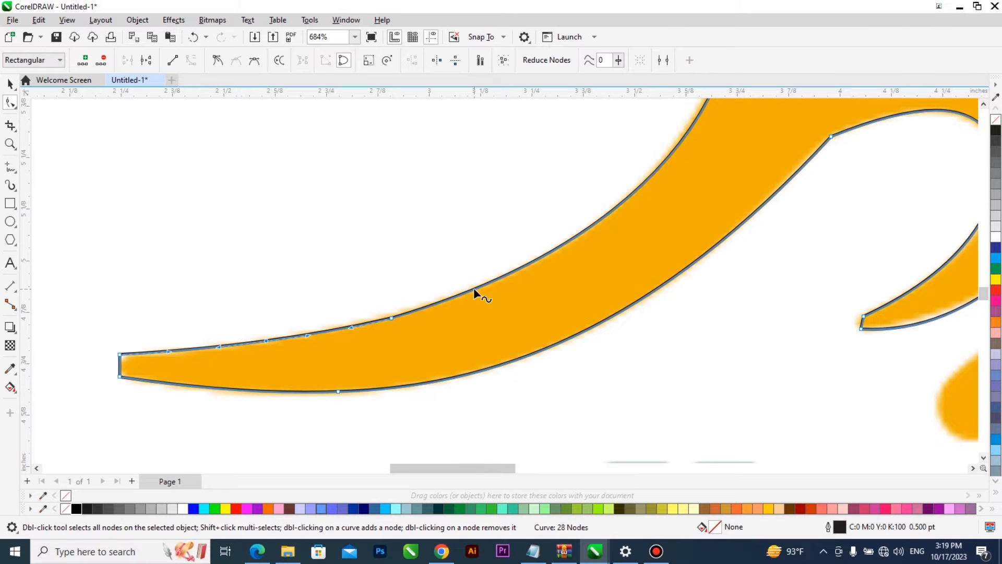
scroll(333, 342, down, 4)
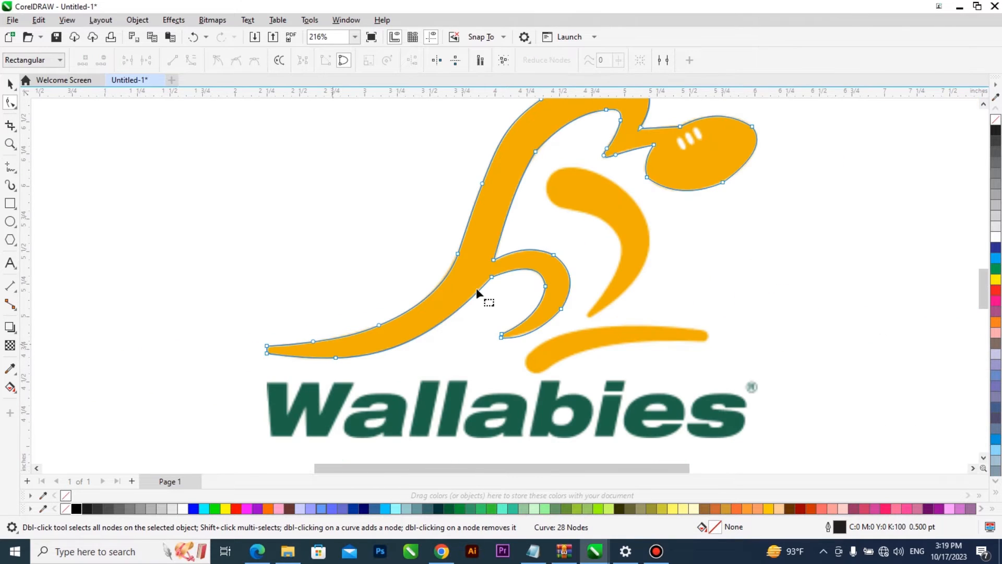
scroll(547, 287, down, 1)
Smooth the leg's outer curve by adding nodes on both sides of its corner nodes and removing the corner nodes
scroll(551, 293, up, 3)
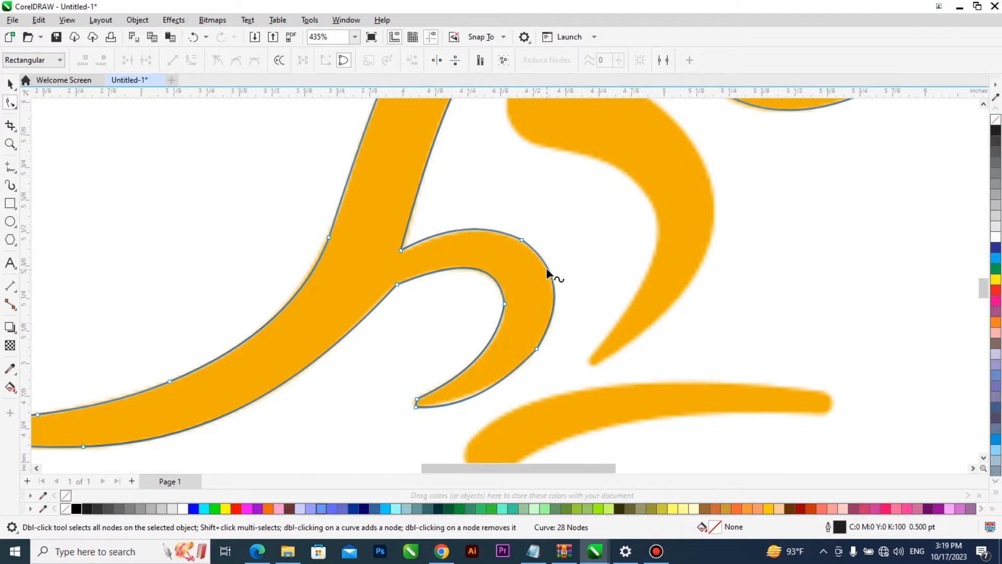
double_click(546, 263)
double_click(477, 229)
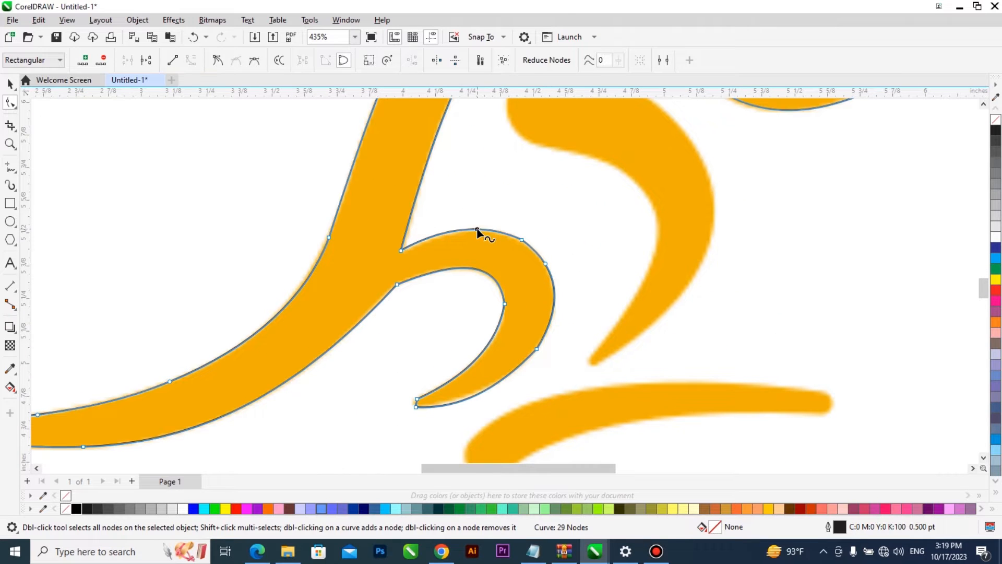
double_click(523, 239)
scroll(486, 329, down, 2)
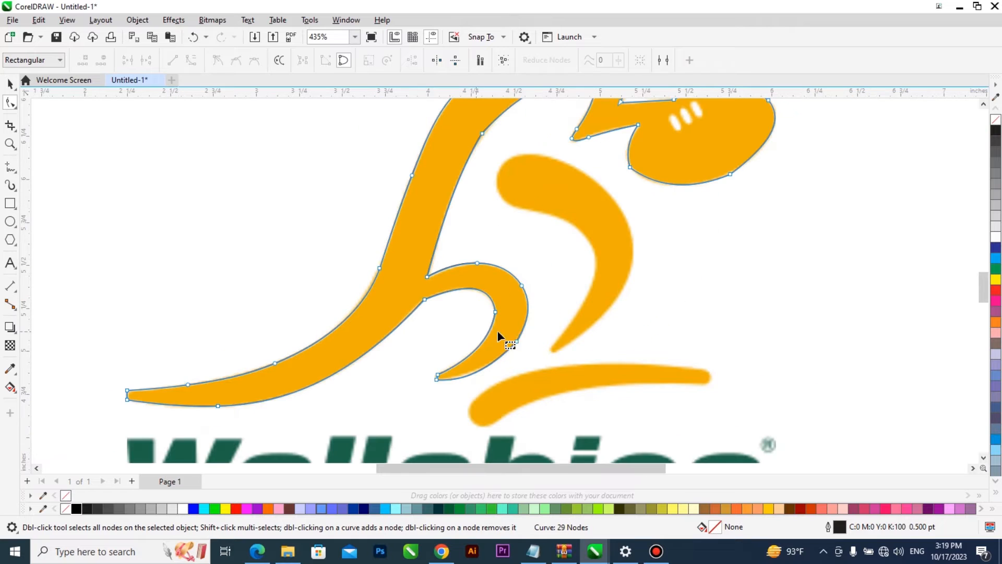
click(527, 313)
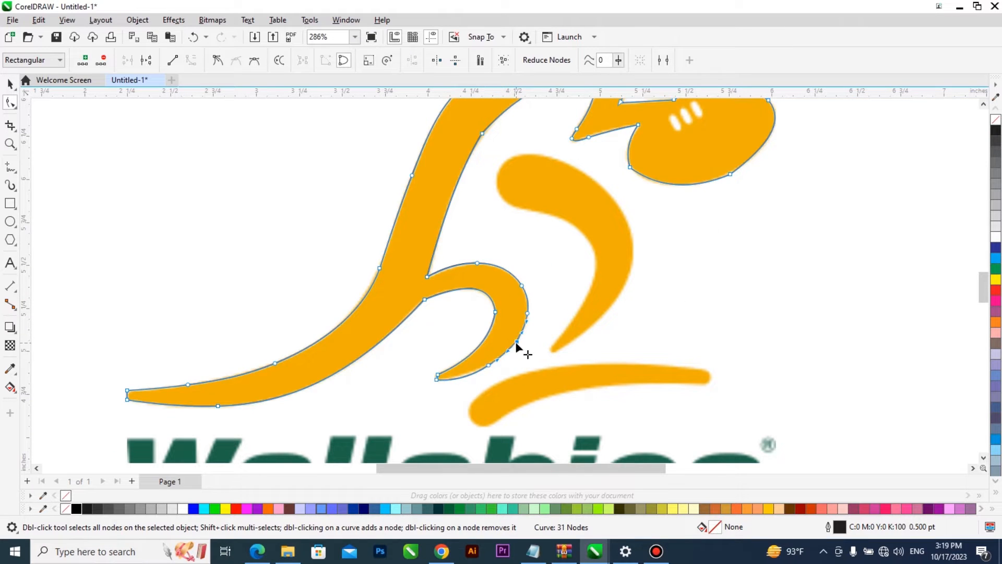
Round the ball's lower edge beside the arm by adding a node on each side of the corner node and removing it
scroll(515, 342, down, 3)
scroll(578, 248, up, 2)
scroll(579, 248, up, 2)
click(542, 259)
double_click(578, 304)
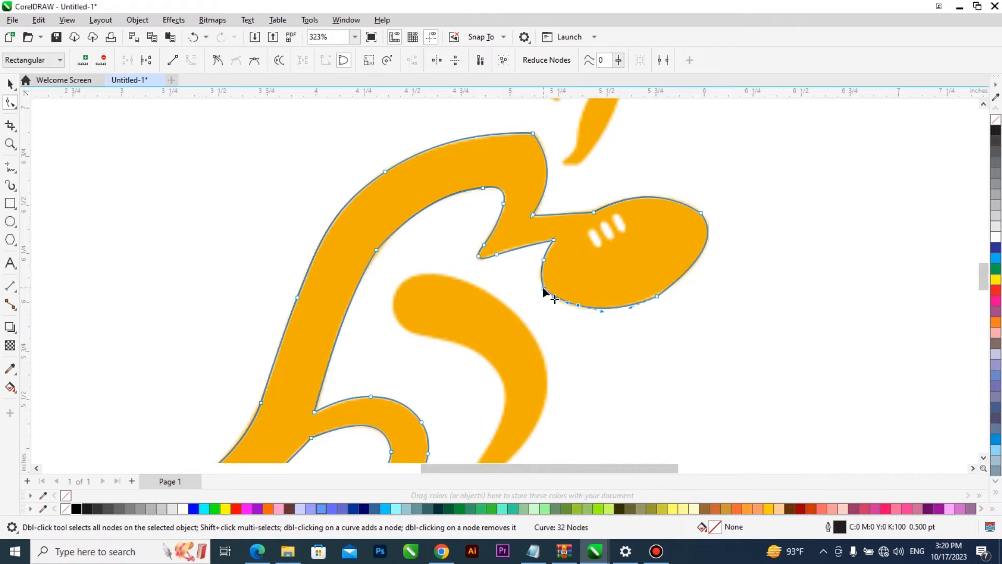
Move the notch node between the arm and the ball about 0.007 in horizontally, deeper into the orange shape
scroll(556, 261, up, 5)
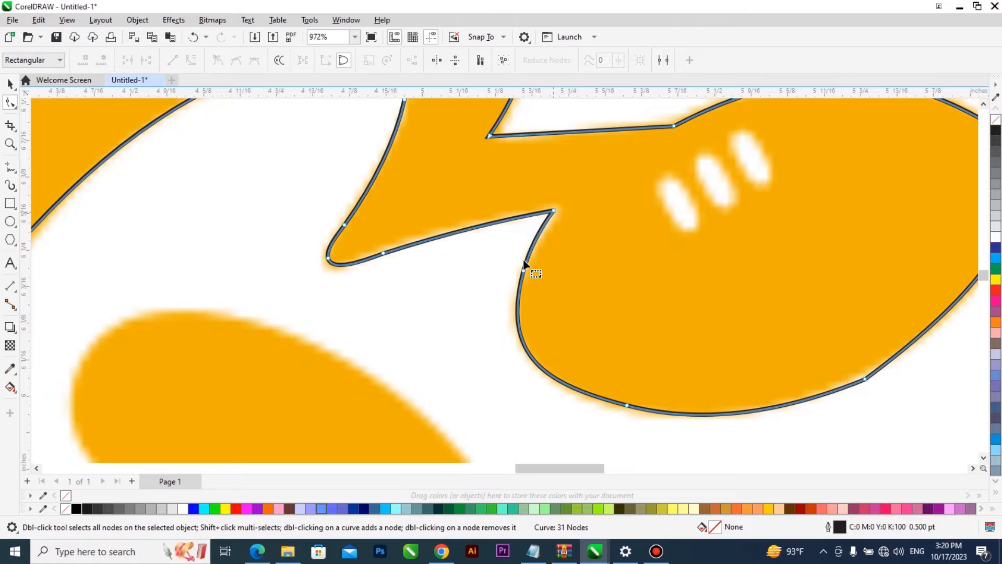
key(Delete)
drag(567, 182, 574, 181)
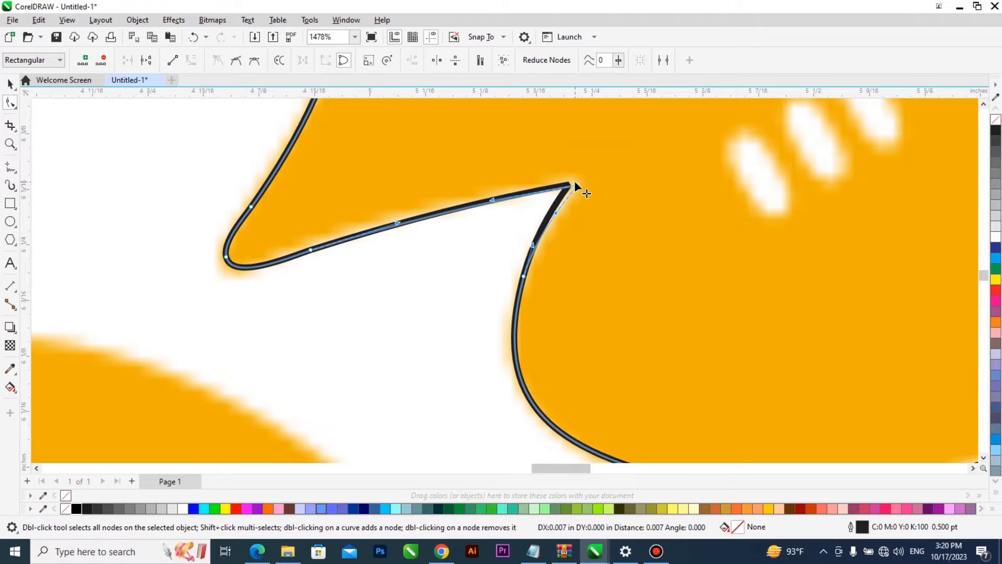
Draw a narrow upright rectangle about 0.047 by 0.163 in beside the ball and fully round its corners to about 0.023 in
scroll(468, 262, down, 2)
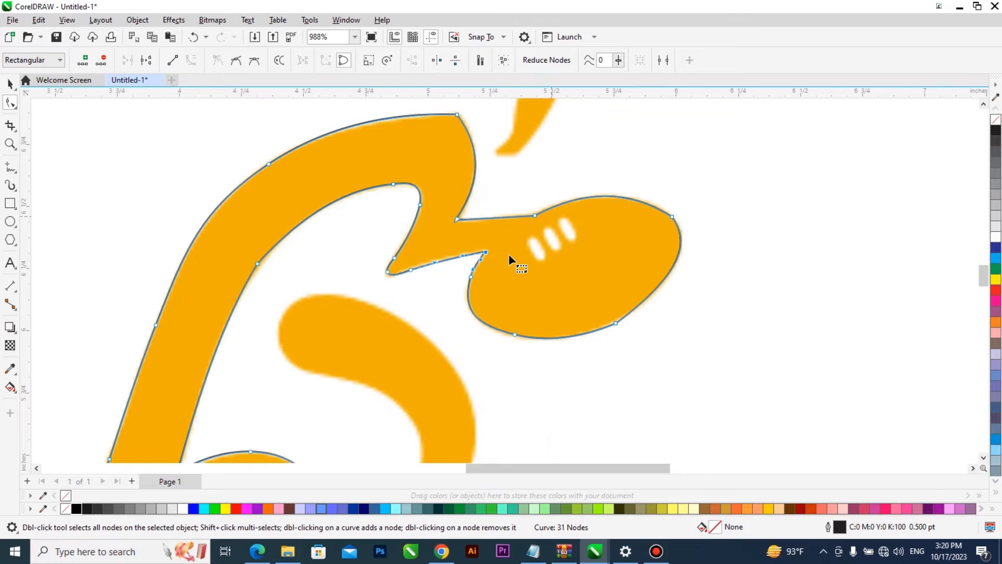
scroll(496, 220, down, 2)
scroll(483, 175, up, 3)
key(F6)
drag(621, 289, 641, 355)
click(11, 103)
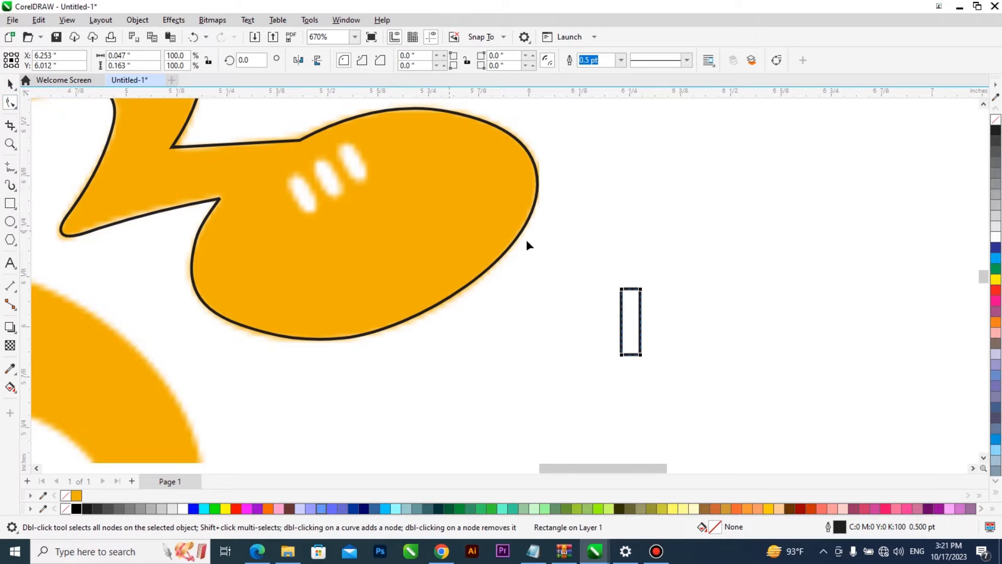
drag(642, 294, 316, 168)
Rotate the rounded rectangle to about 34.6° and move it over the ball's first white lace mark, nearest the arm
click(9, 84)
scroll(322, 172, up, 3)
click(325, 224)
drag(330, 244, 364, 219)
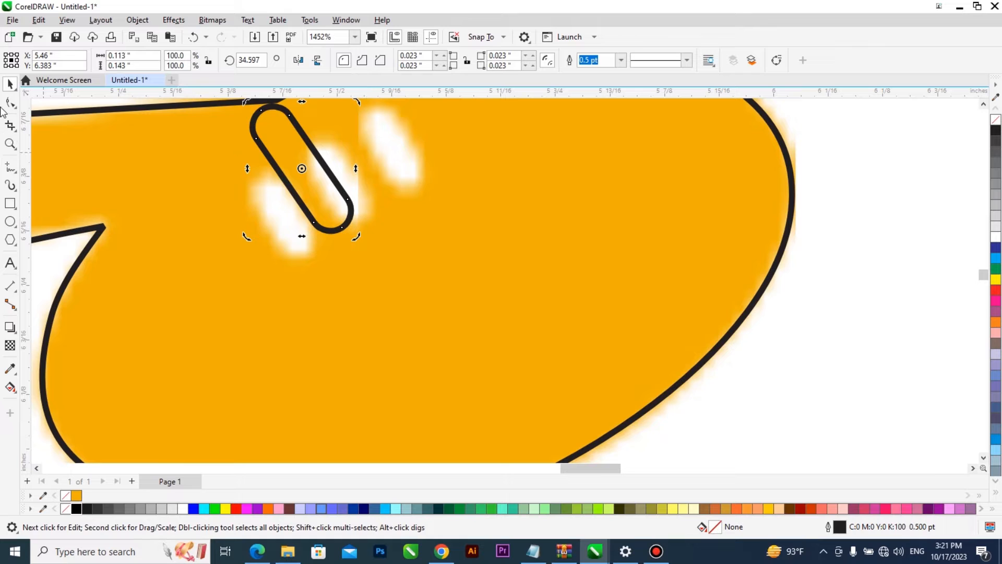
click(313, 204)
drag(313, 205, 282, 231)
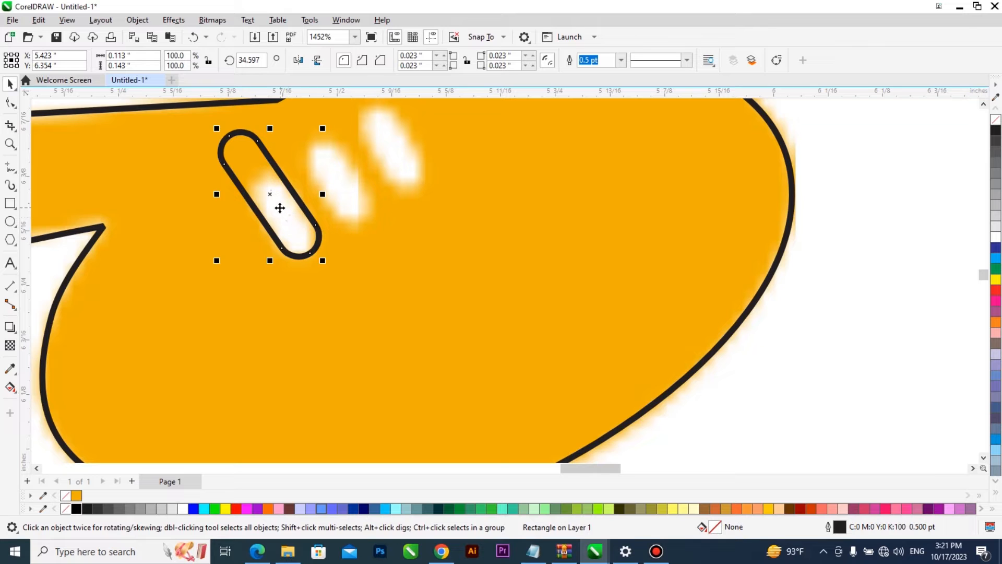
Convert the rounded rectangle to curves and slide its upper end nodes down to shorten it to the lace mark's length
key(ctrl+q)
key(F10)
drag(194, 183, 290, 112)
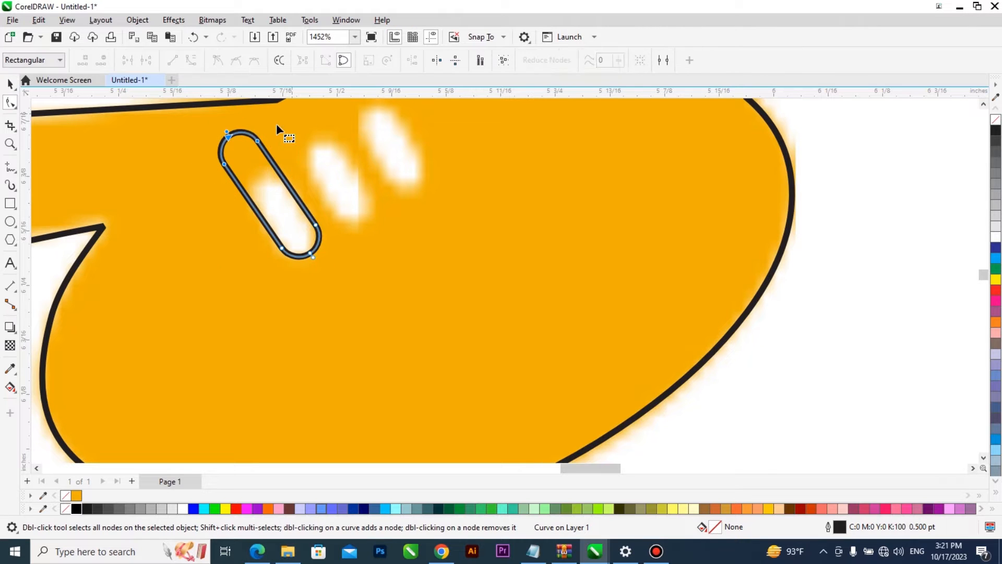
drag(258, 142, 290, 183)
scroll(308, 241, up, 2)
key(space)
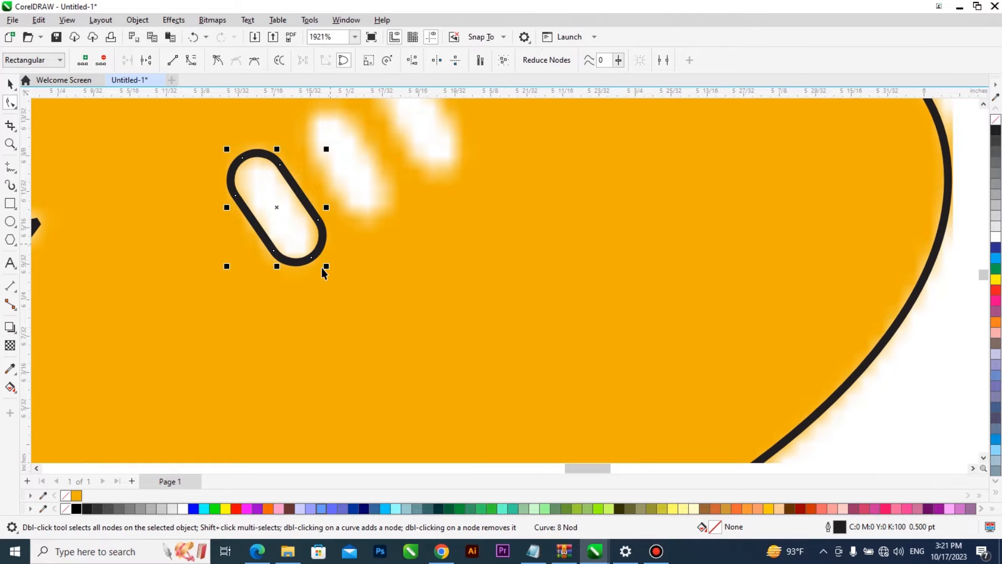
Scale the lace outline to 95.2% and rotate it to about 353.6°, fitting it around the first white lace mark
scroll(323, 273, up, 3)
key(space)
drag(326, 264, 308, 280)
scroll(304, 273, down, 2)
click(304, 235)
scroll(305, 272, up, 1)
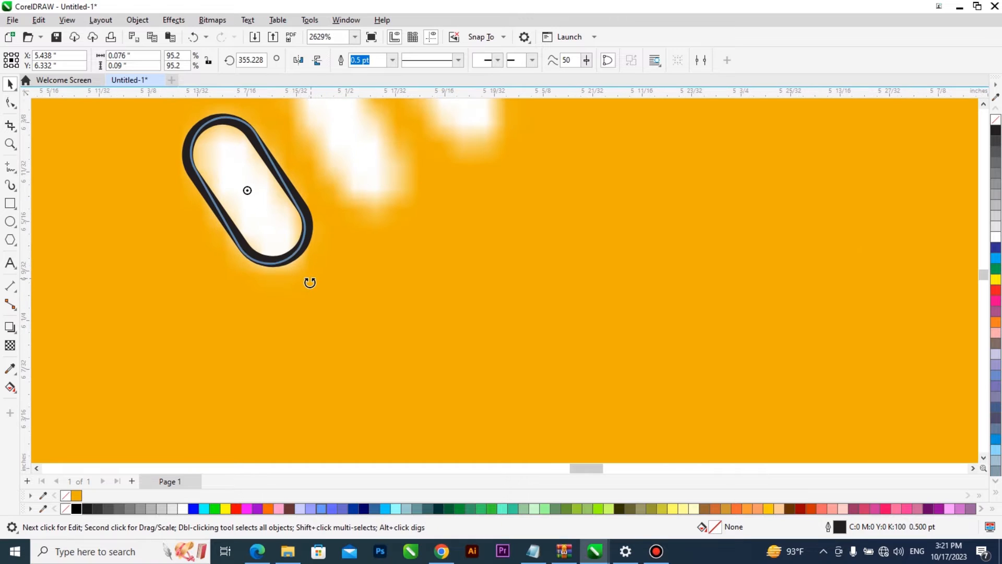
click(271, 235)
drag(260, 202, 262, 205)
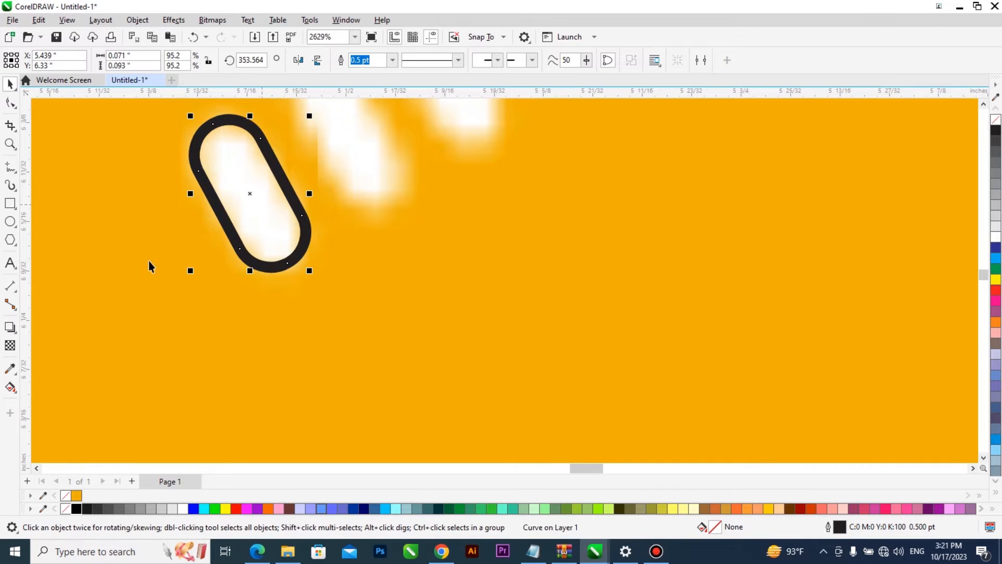
Place copies of the lace outline over the second and third white lace marks on the ball
scroll(149, 261, down, 2)
drag(218, 216, 316, 156)
scroll(337, 275, down, 2)
scroll(338, 276, down, 3)
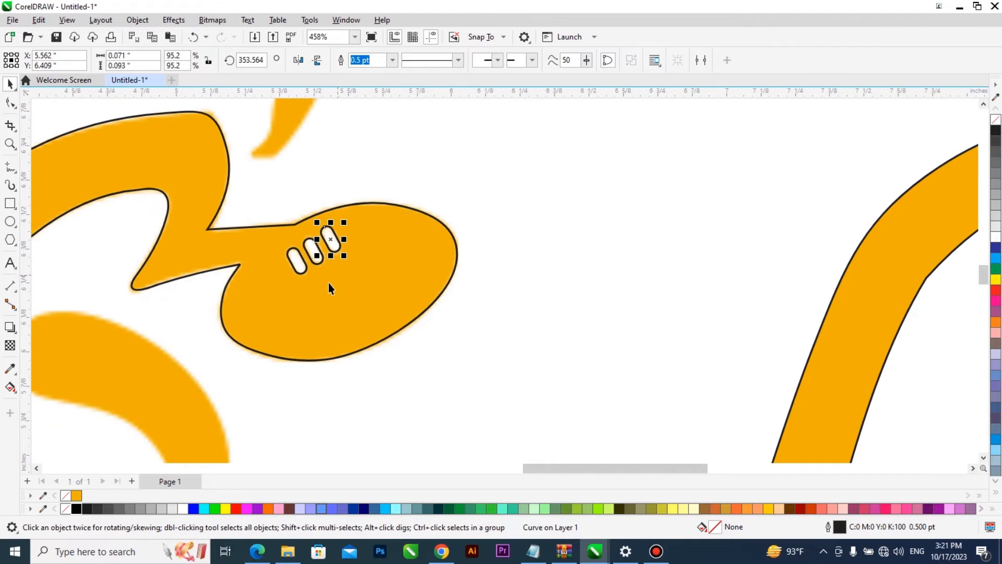
Select all three lace outlines on the ball and group them
scroll(329, 296, up, 2)
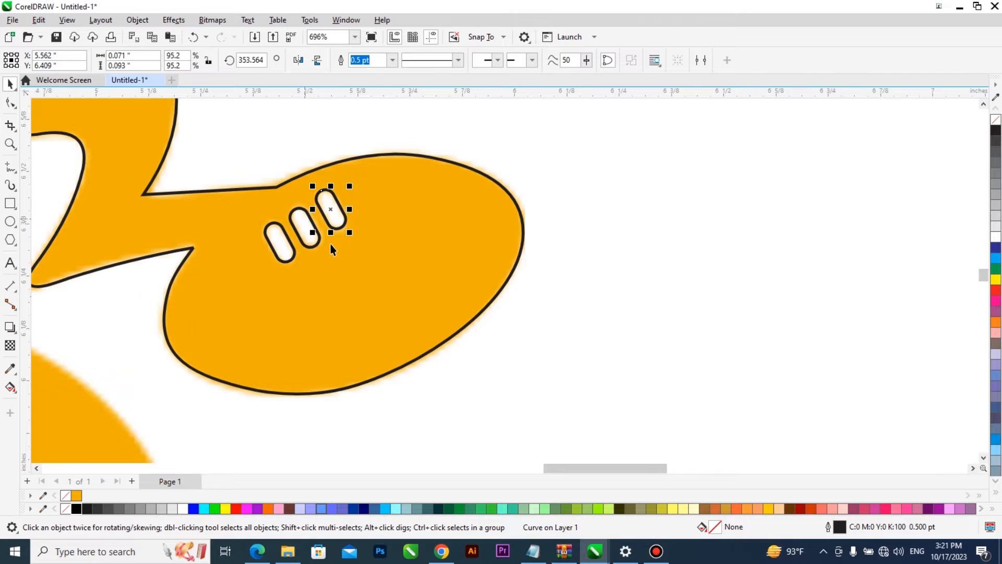
scroll(319, 230, up, 1)
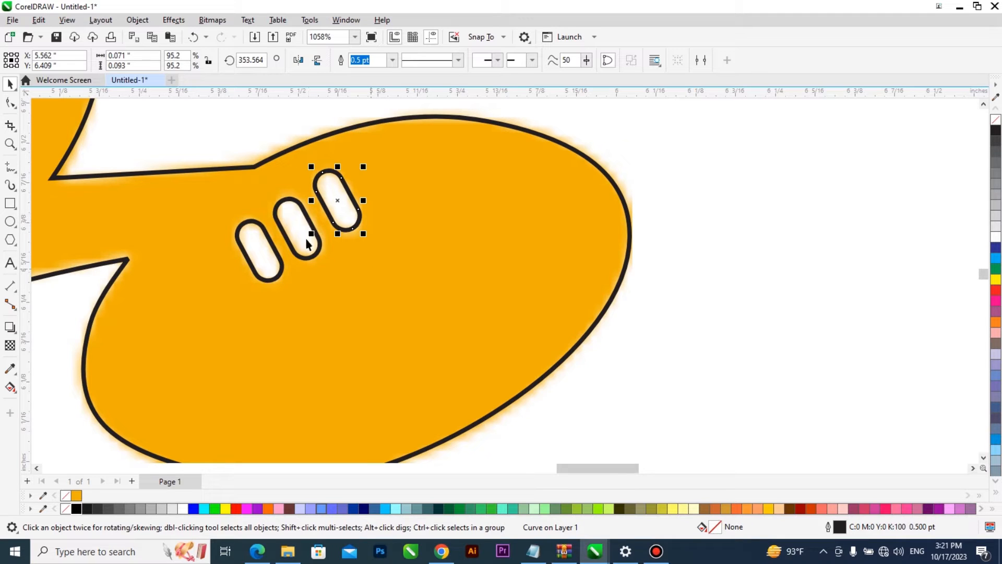
shift+click(297, 225)
shift+click(261, 242)
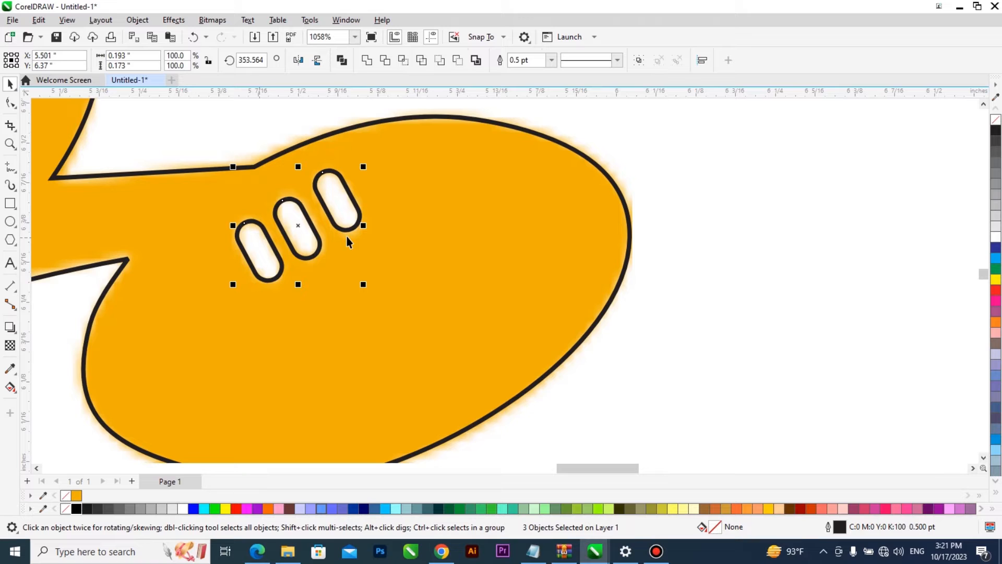
key(ctrl+g)
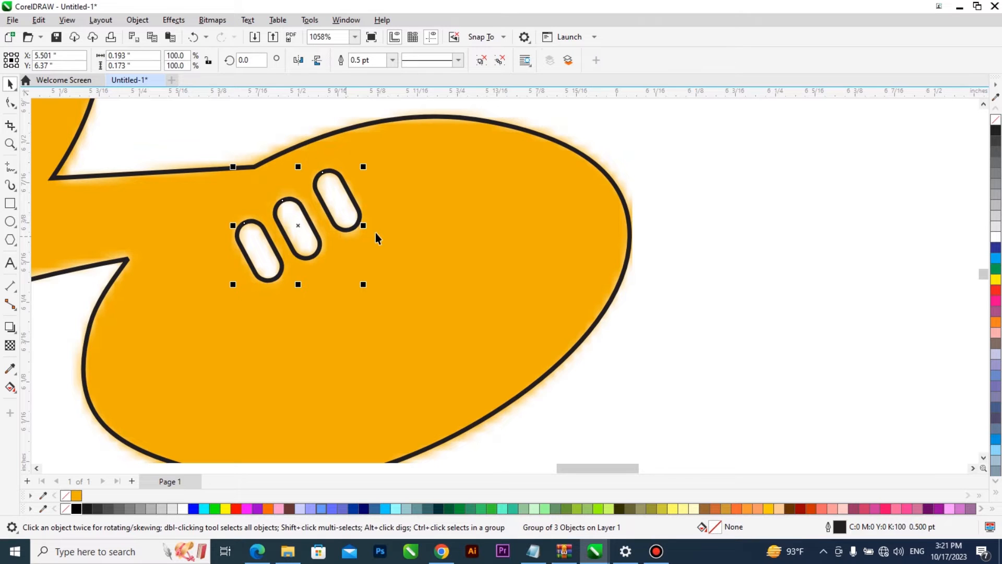
Trim the kangaroo body outline with the group of lace outlines to cut the three lace holes into the ball
scroll(365, 236, down, 2)
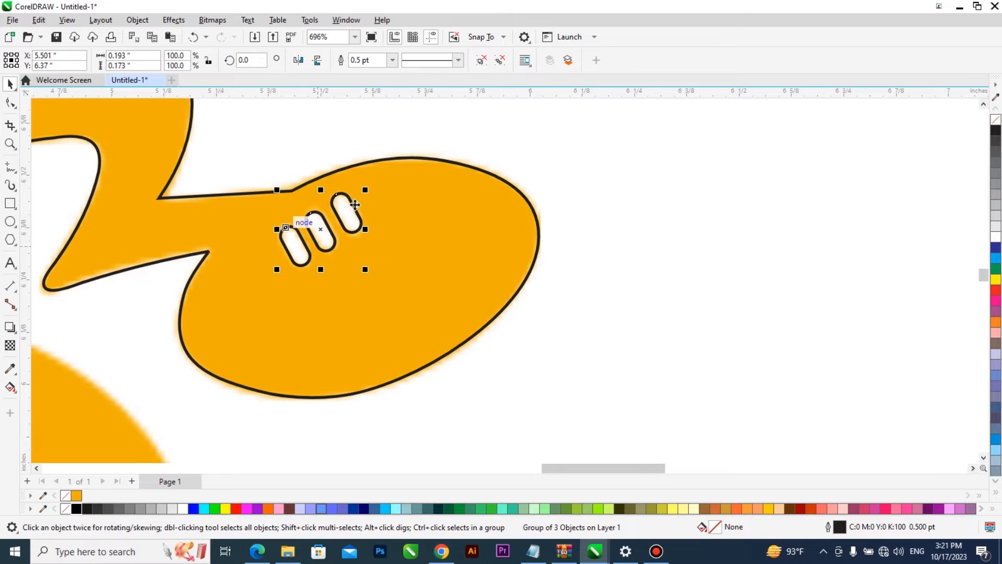
scroll(262, 284, down, 5)
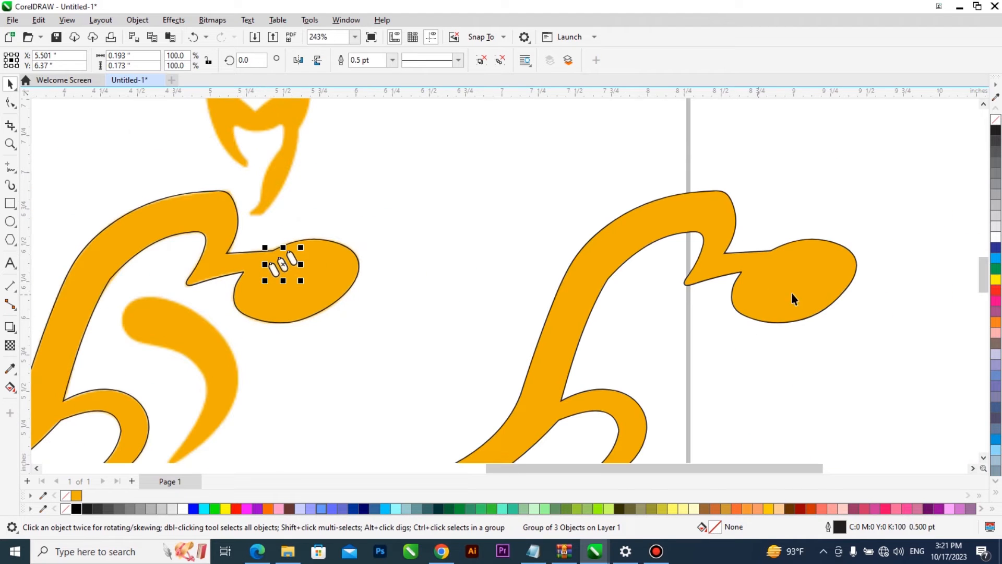
scroll(267, 266, up, 4)
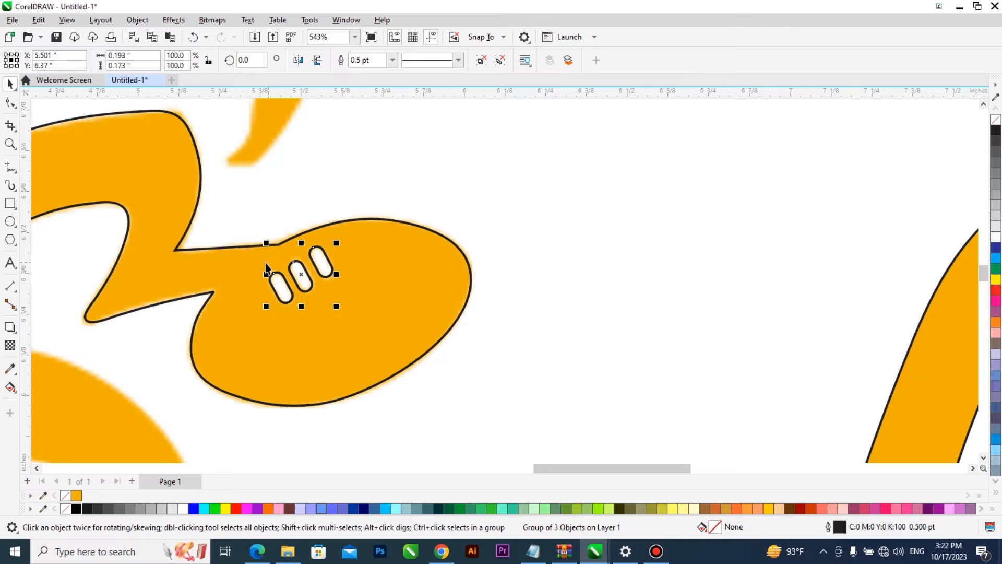
shift+click(223, 264)
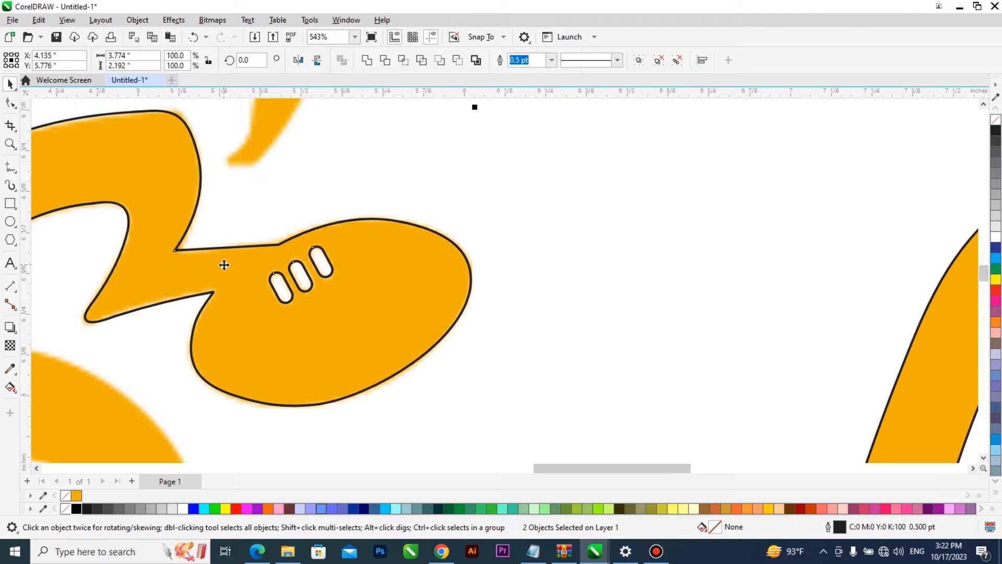
click(385, 60)
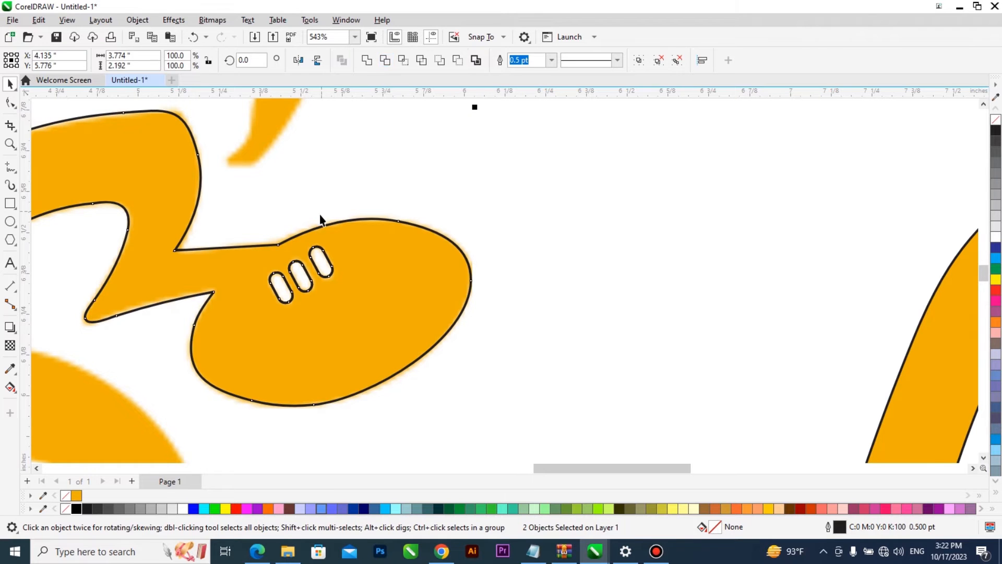
Place a copy of the trimmed kangaroo outline to the right of the plain orange copy and fill it with orange #F0AF00
scroll(320, 218, down, 3)
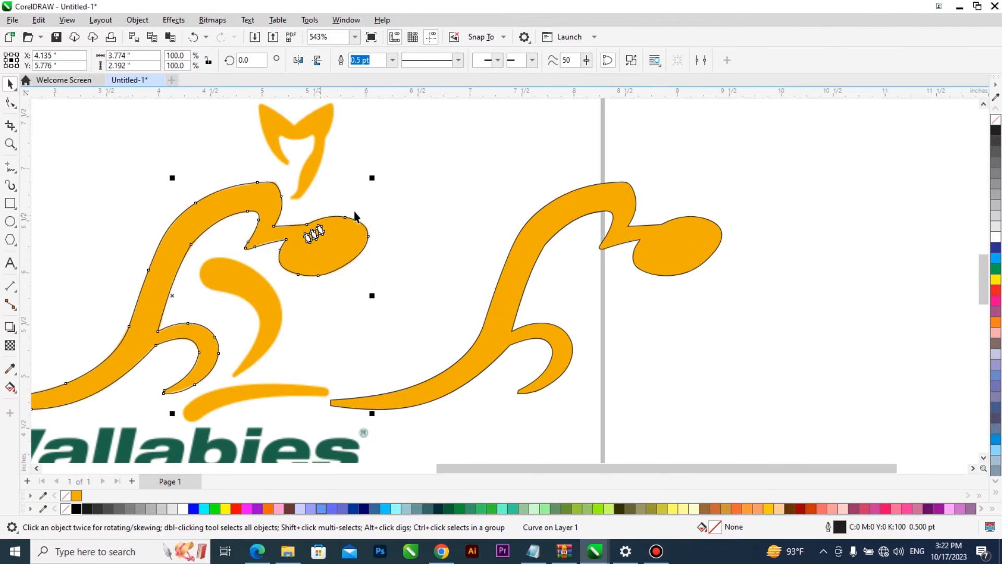
click(319, 230)
scroll(325, 245, down, 2)
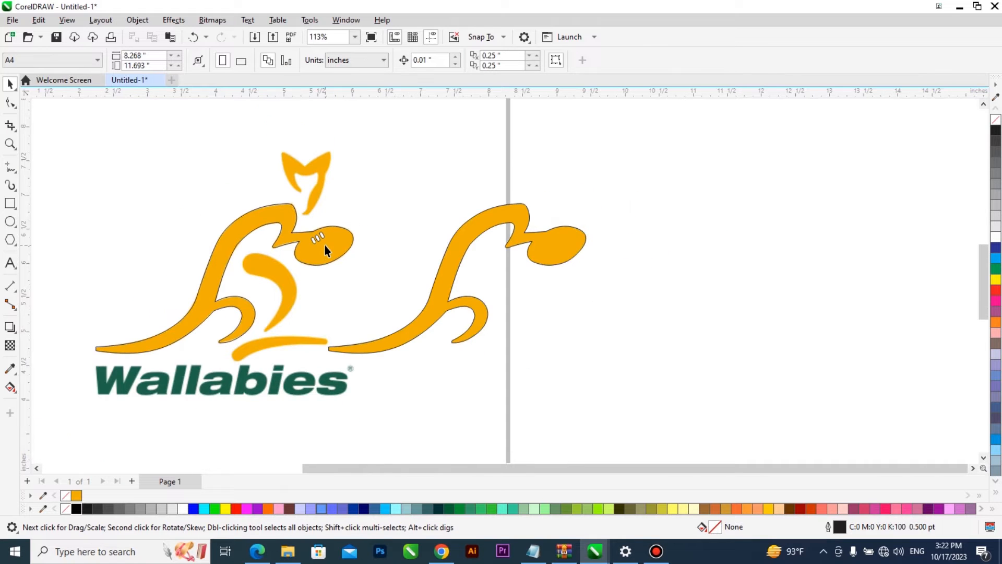
drag(326, 247, 719, 248)
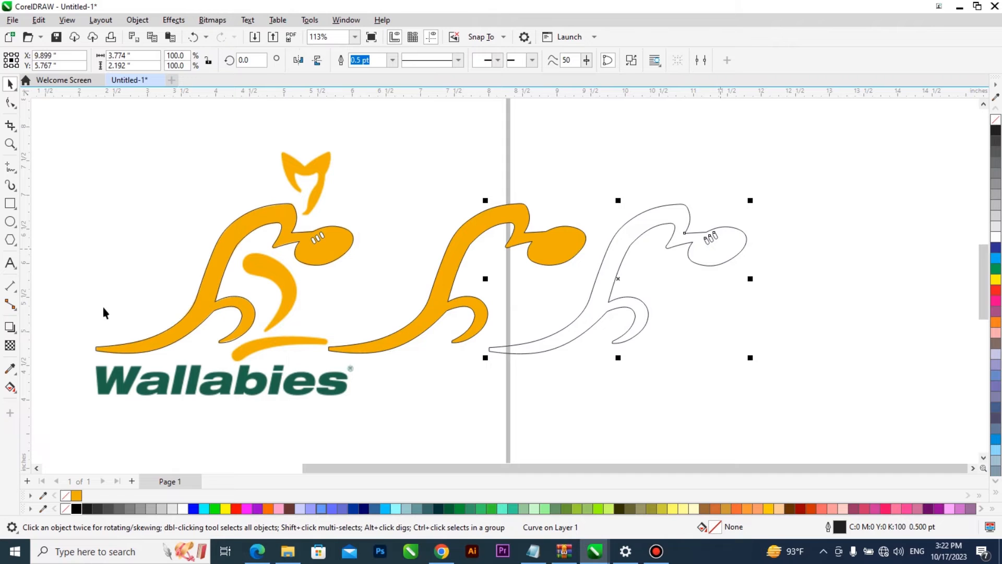
click(77, 495)
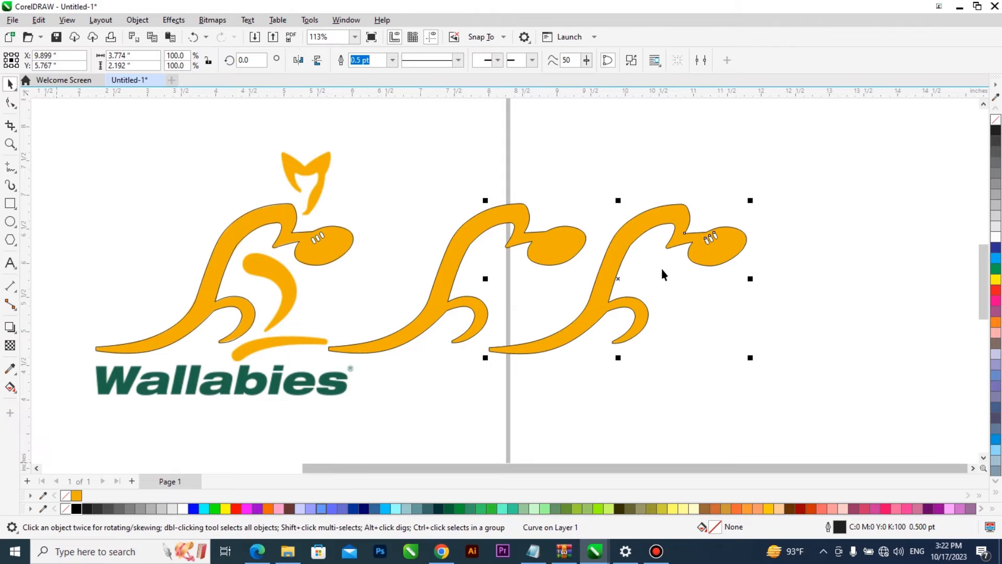
Remove the black outline from the orange kangaroo copy that has the lace holes
click(783, 196)
scroll(710, 240, up, 3)
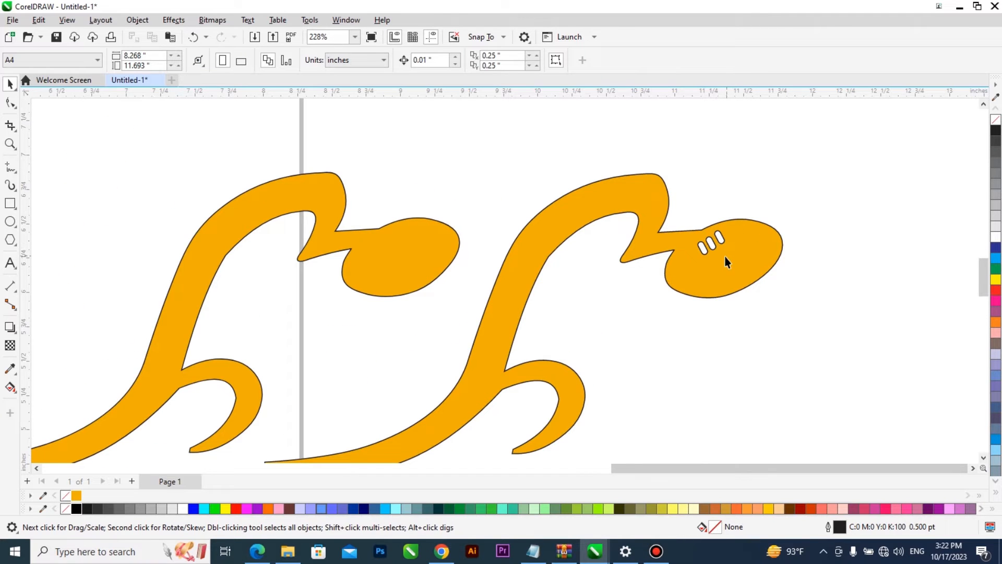
right_click(993, 124)
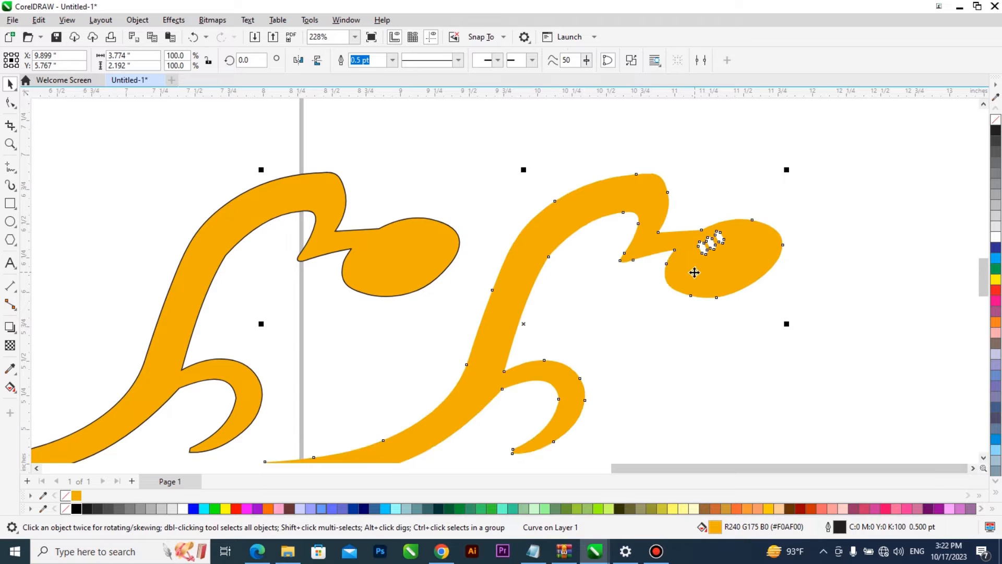
scroll(692, 269, down, 3)
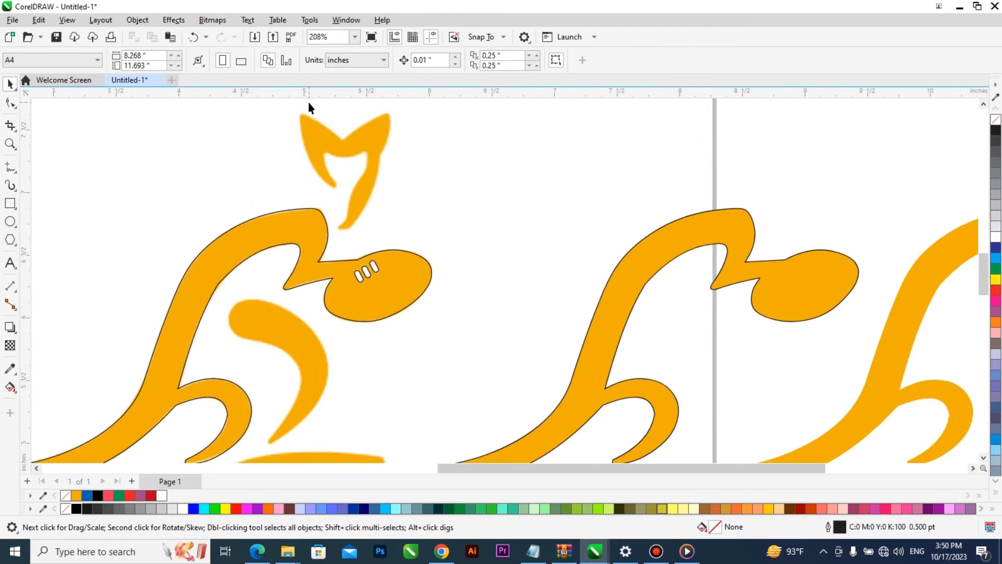
scroll(308, 102, up, 2)
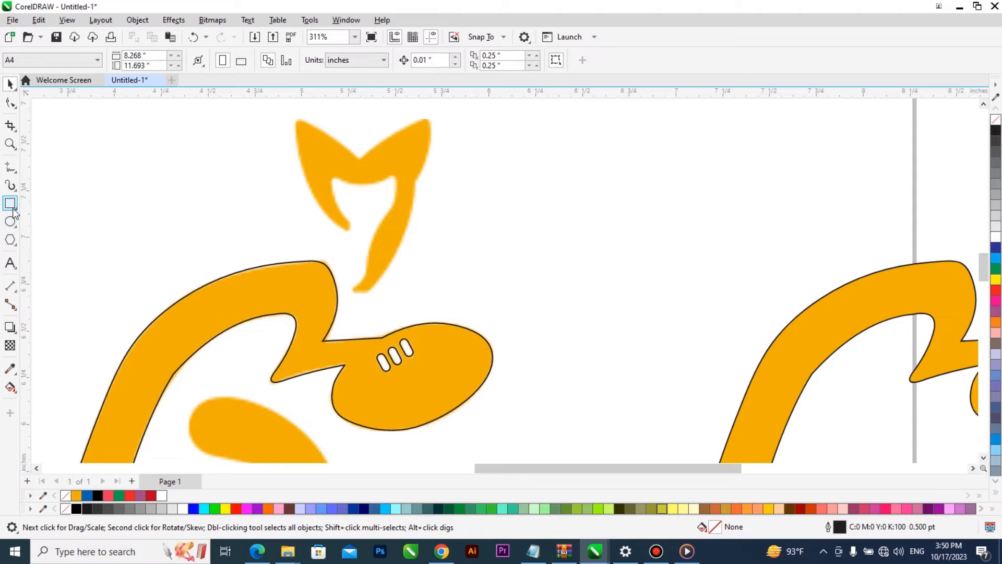
Trace the inner edge of the kangaroo's head with the Bézier tool in straight segments, from the left cheek tip to the lower neck tip
click(12, 170)
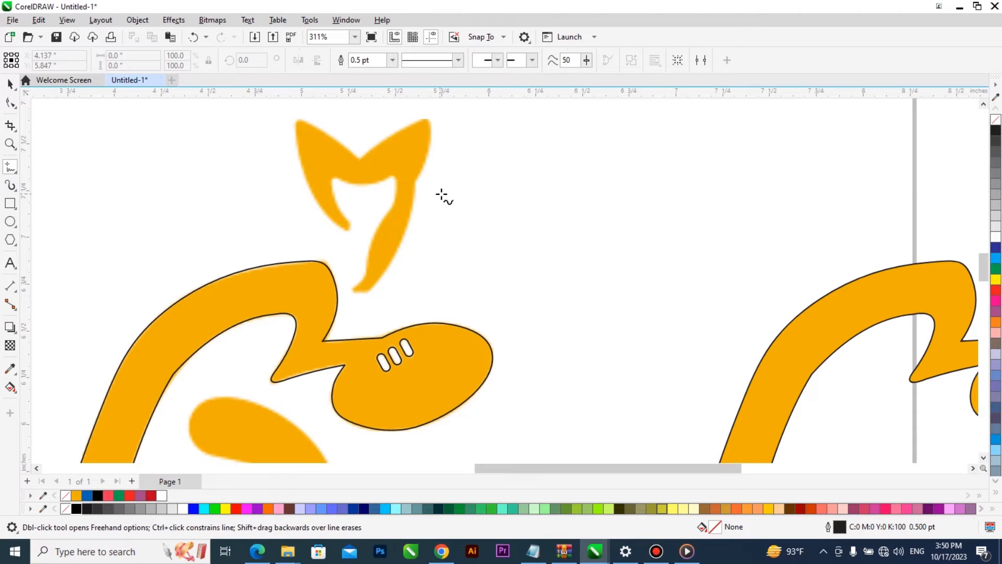
click(12, 167)
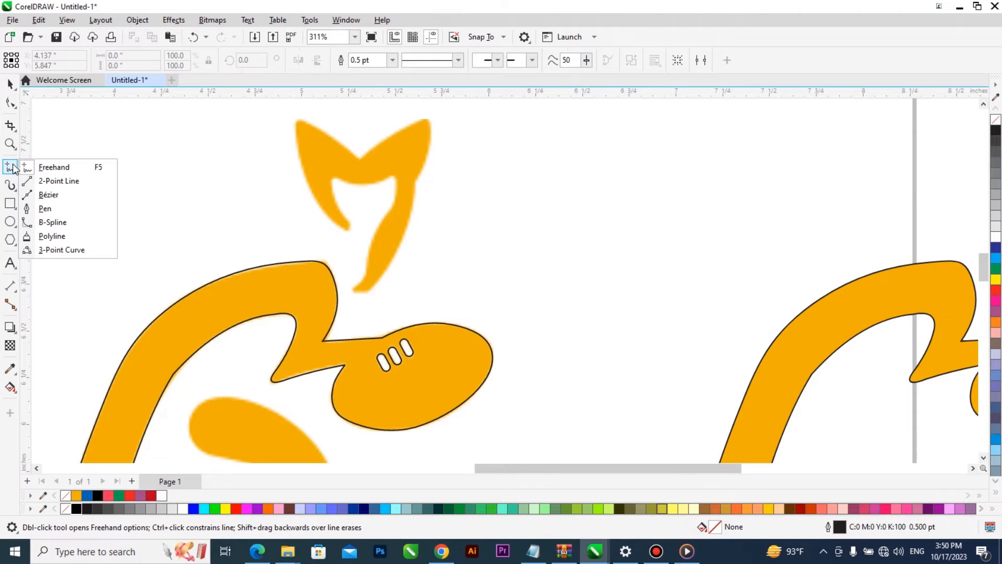
click(52, 195)
scroll(376, 164, up, 1)
scroll(375, 165, up, 1)
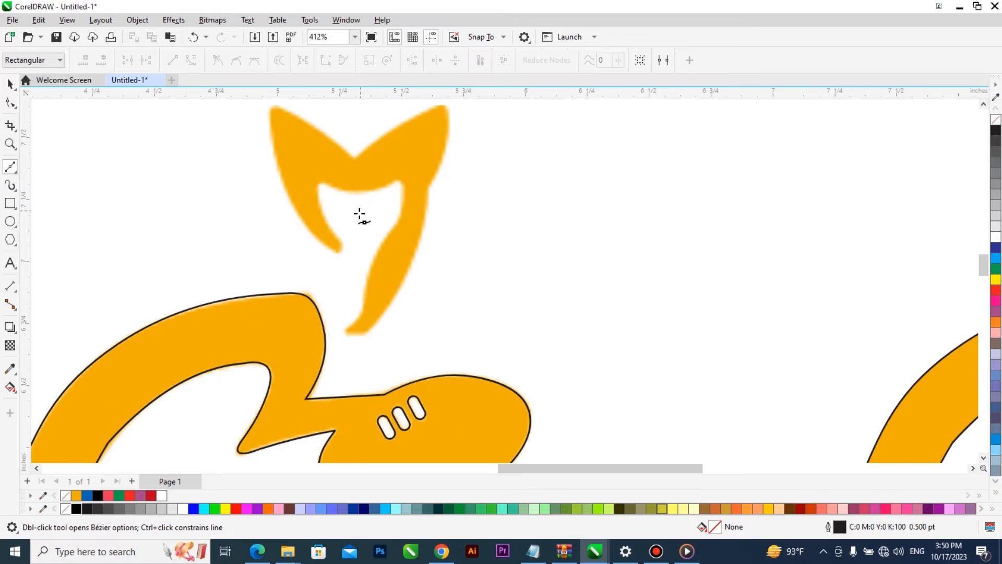
click(342, 242)
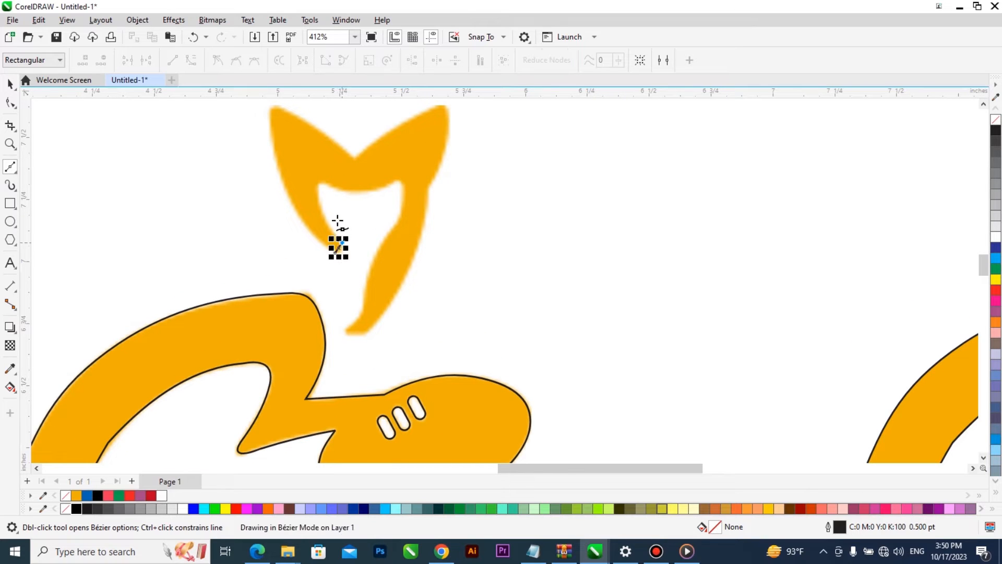
click(317, 194)
click(326, 184)
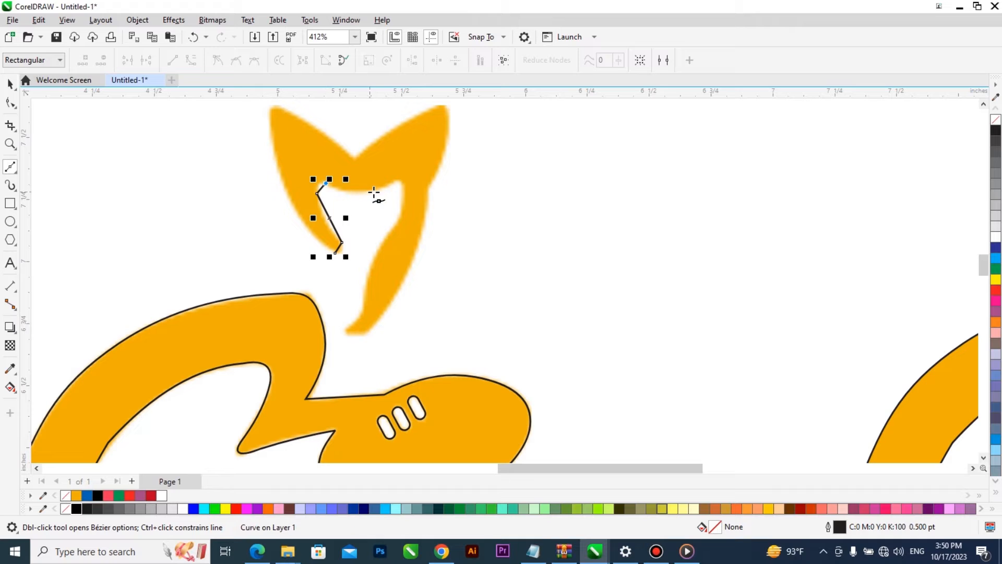
click(392, 183)
click(403, 190)
click(400, 217)
click(364, 296)
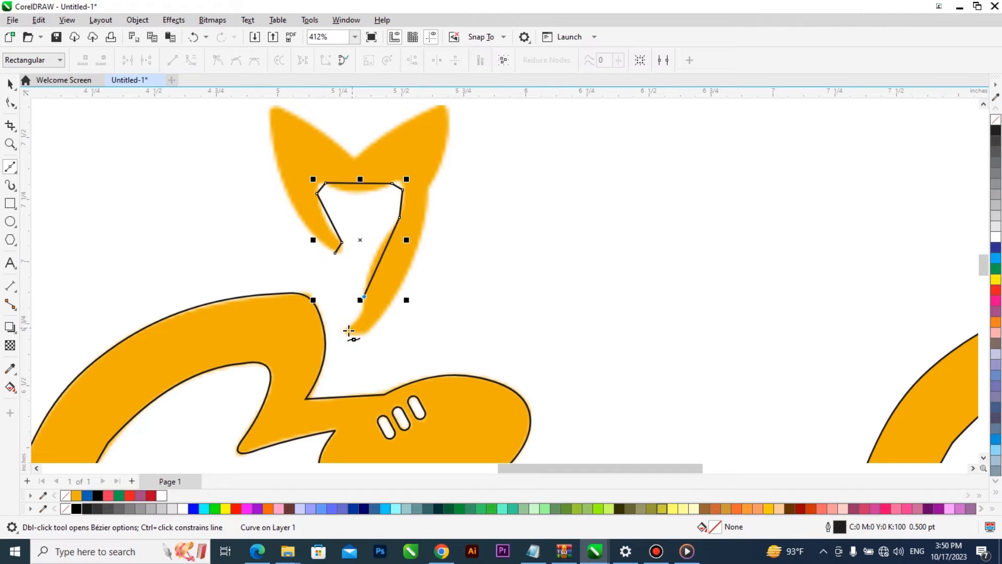
click(361, 334)
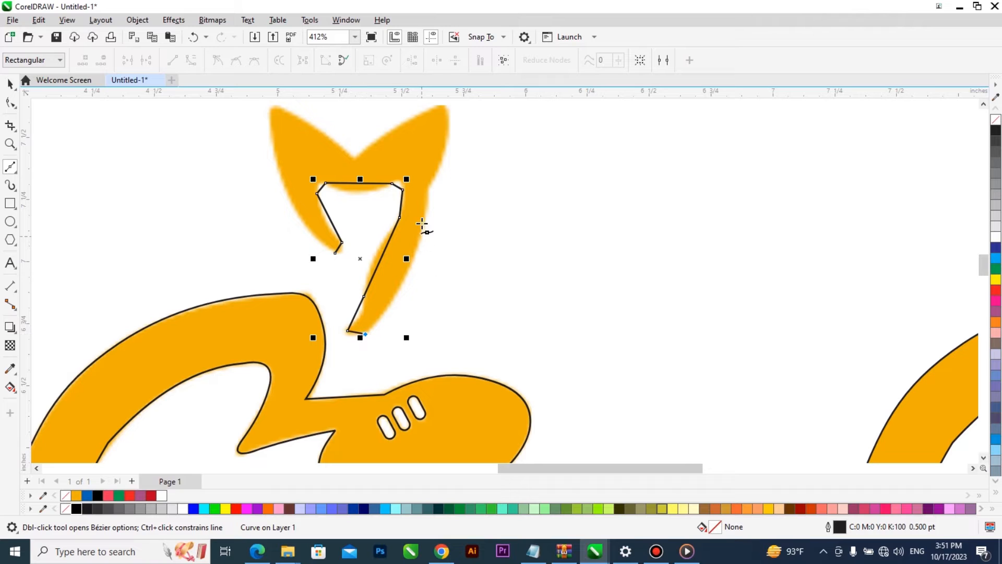
Continue the Bézier outline up the neck and around both ears in straight segments, closing it at the left cheek tip
click(428, 191)
click(447, 112)
click(434, 106)
click(355, 158)
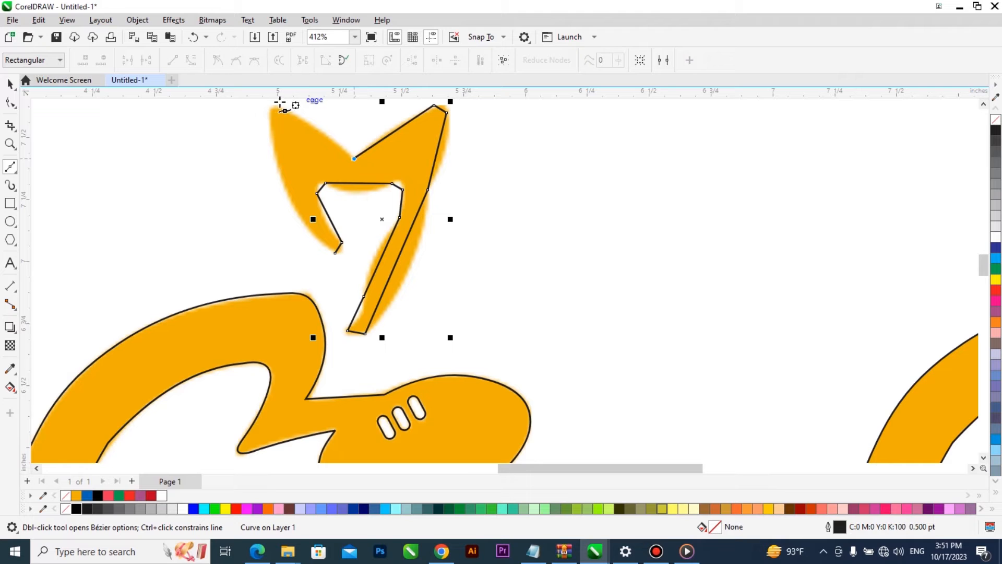
click(279, 106)
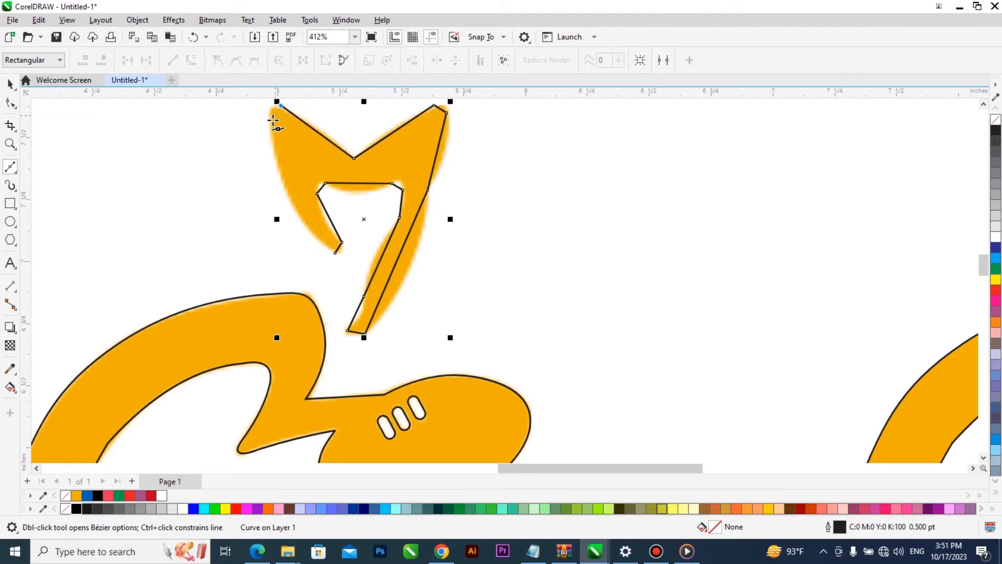
click(335, 254)
scroll(335, 257, down, 1)
scroll(310, 167, up, 2)
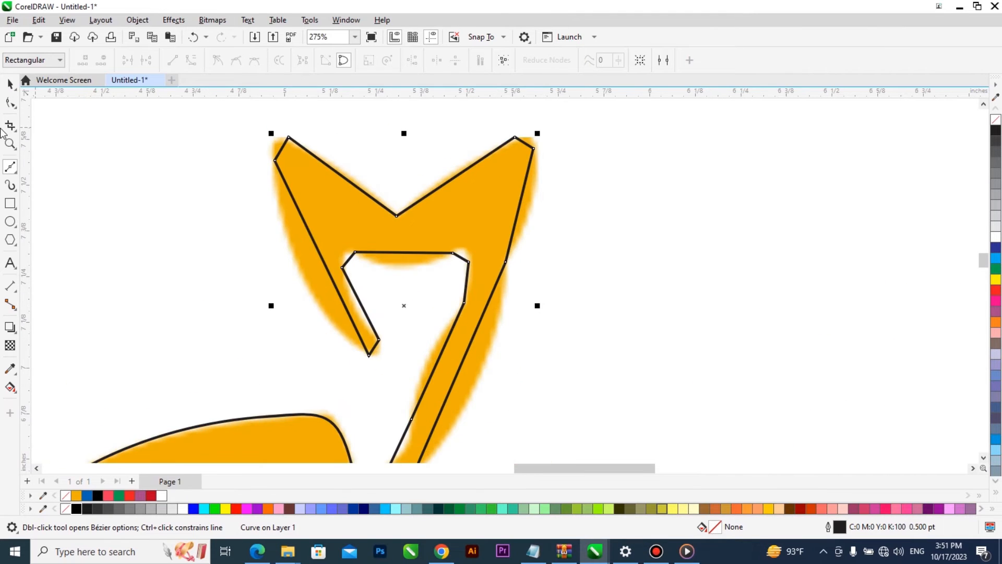
Convert the head's outer left segment to a curve with the Shape tool and bow it outward along the orange edge
click(10, 103)
right_click(309, 233)
click(342, 320)
drag(326, 260, 295, 264)
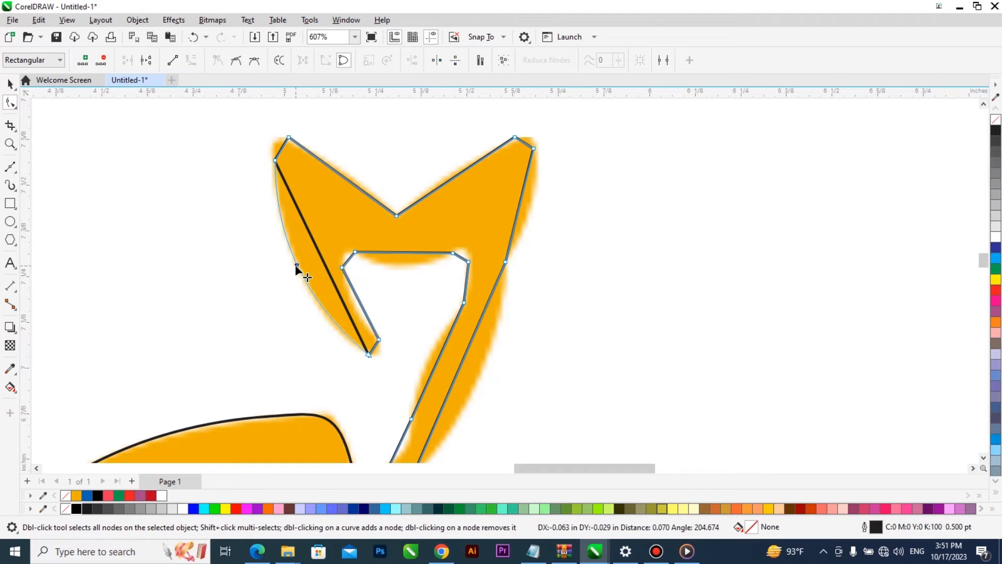
Convert the left ear's inner segment to a curve and bend it slightly to match the orange edge
right_click(352, 183)
click(381, 269)
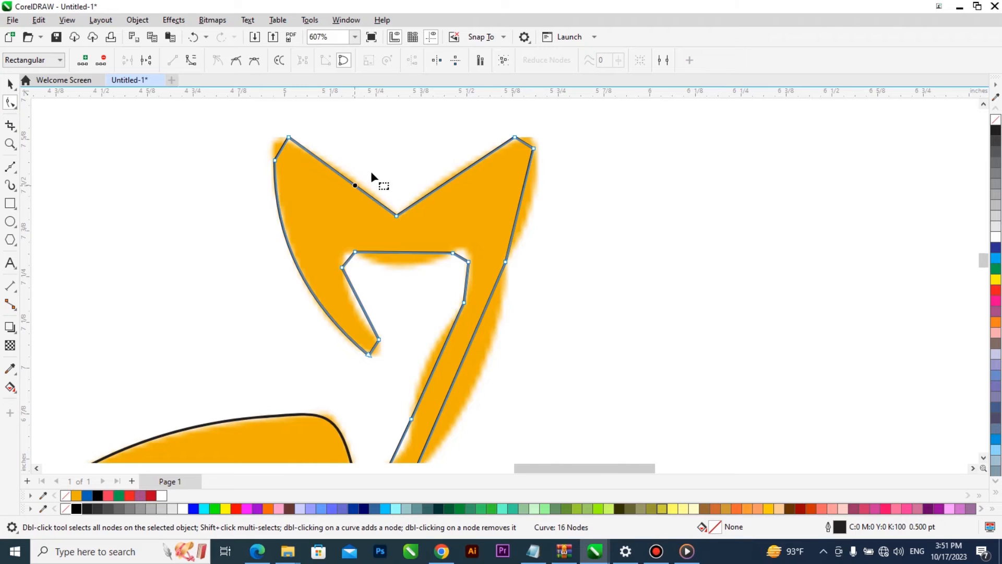
scroll(371, 175, up, 2)
drag(320, 188, 323, 175)
scroll(349, 210, down, 1)
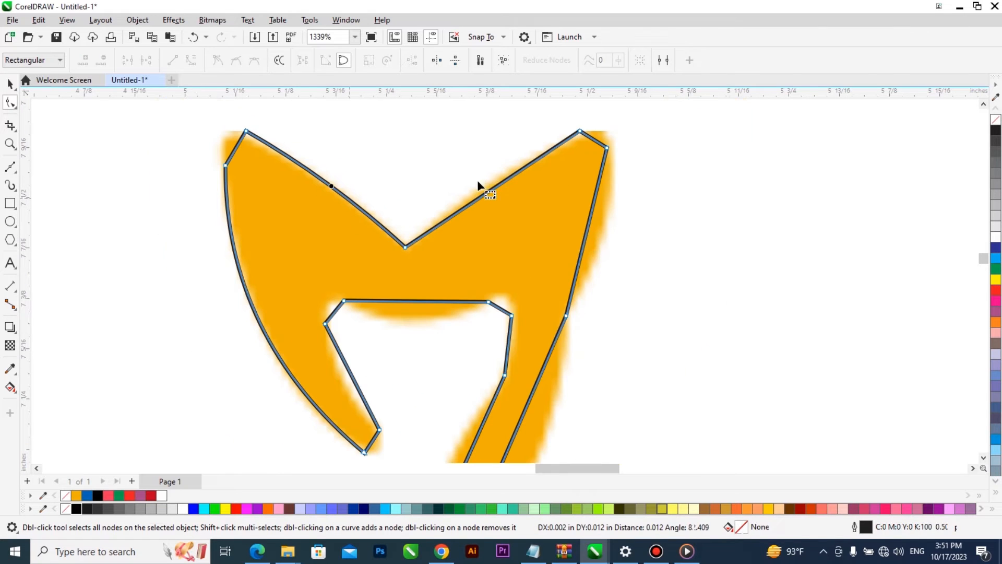
Convert the right ear's inner segment to a curve and bend it slightly upward to match the orange edge
right_click(499, 184)
click(537, 206)
scroll(485, 184, up, 1)
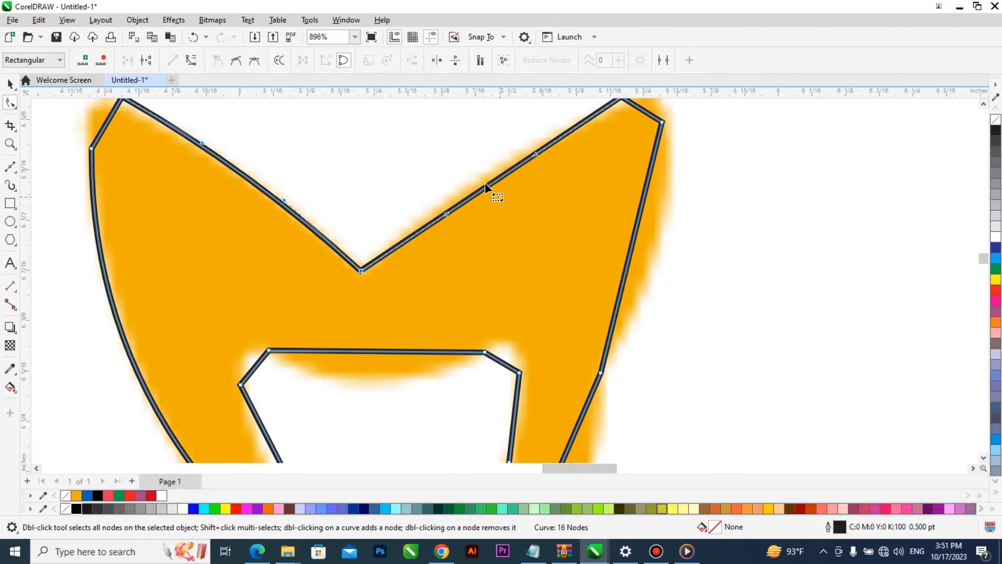
double_click(483, 187)
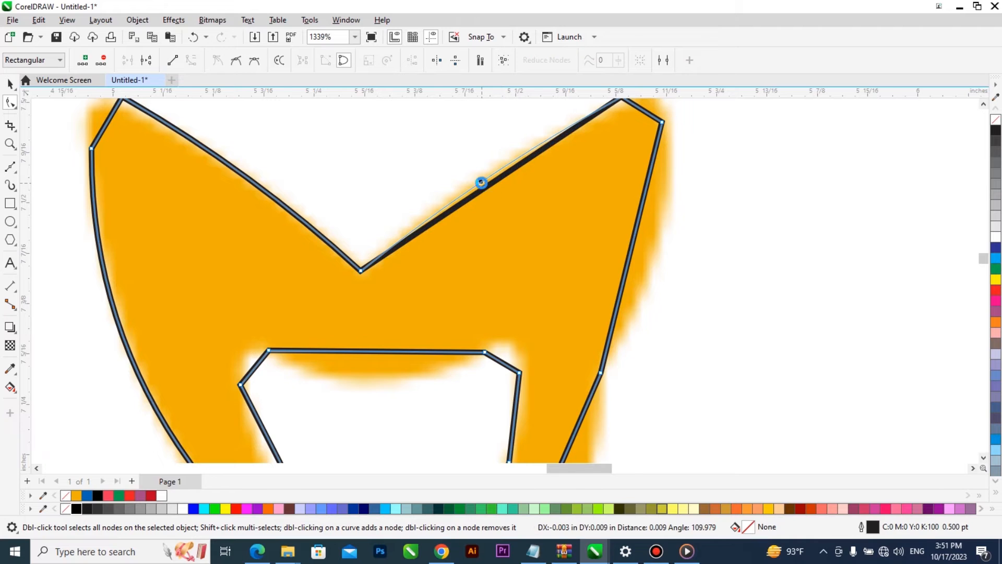
scroll(484, 189, down, 1)
Convert the right ear's outer segment to a curve and bow it outward to follow the orange edge
click(588, 270)
right_click(589, 261)
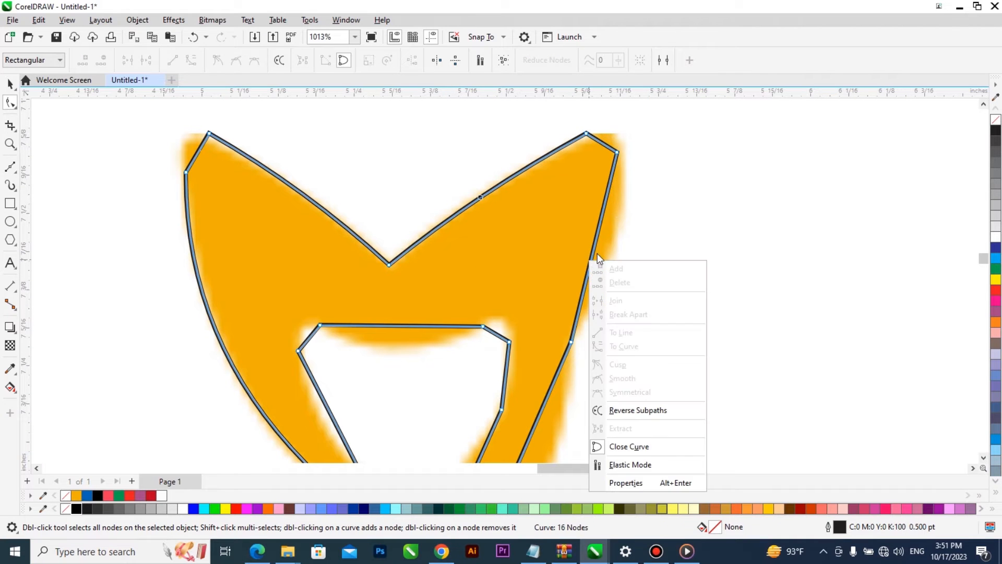
click(595, 250)
right_click(595, 248)
click(595, 248)
right_click(595, 247)
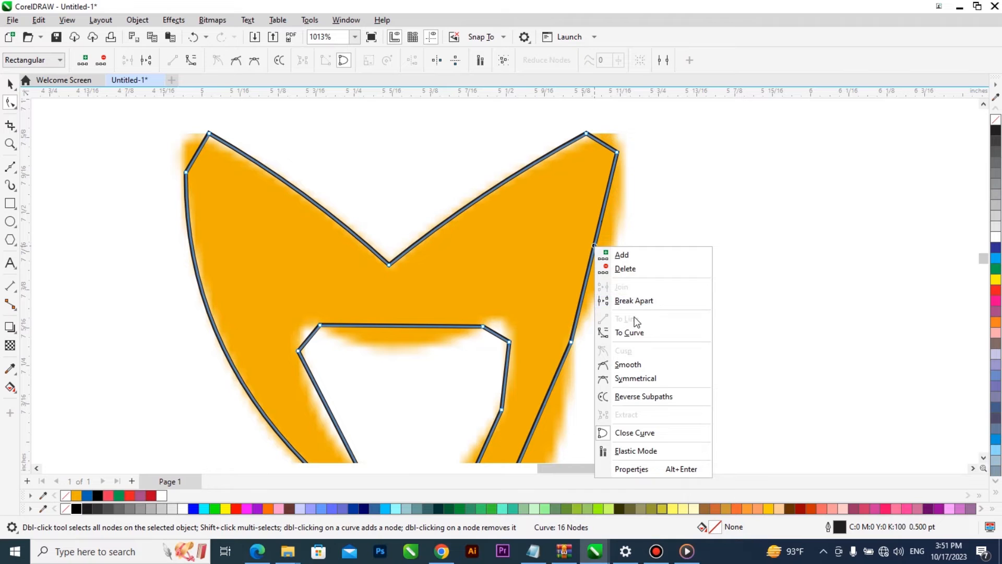
click(637, 332)
scroll(592, 243, up, 1)
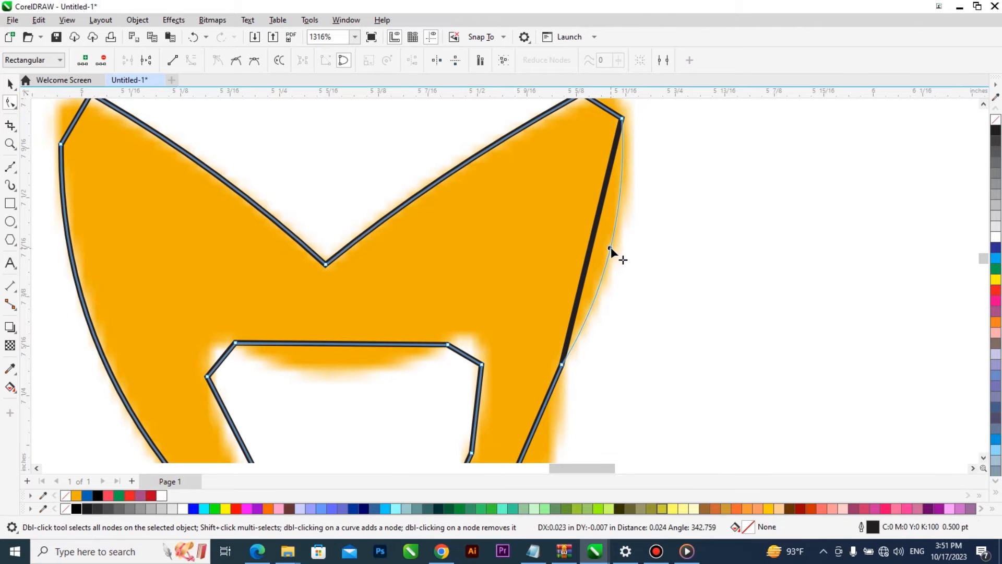
drag(609, 253, 577, 323)
scroll(578, 321, down, 2)
Reposition the two nodes at the right ear's tip and curve the short segment between them into a rounded tip
scroll(593, 181, up, 3)
drag(560, 187, 570, 193)
drag(620, 225, 628, 224)
right_click(602, 210)
click(635, 298)
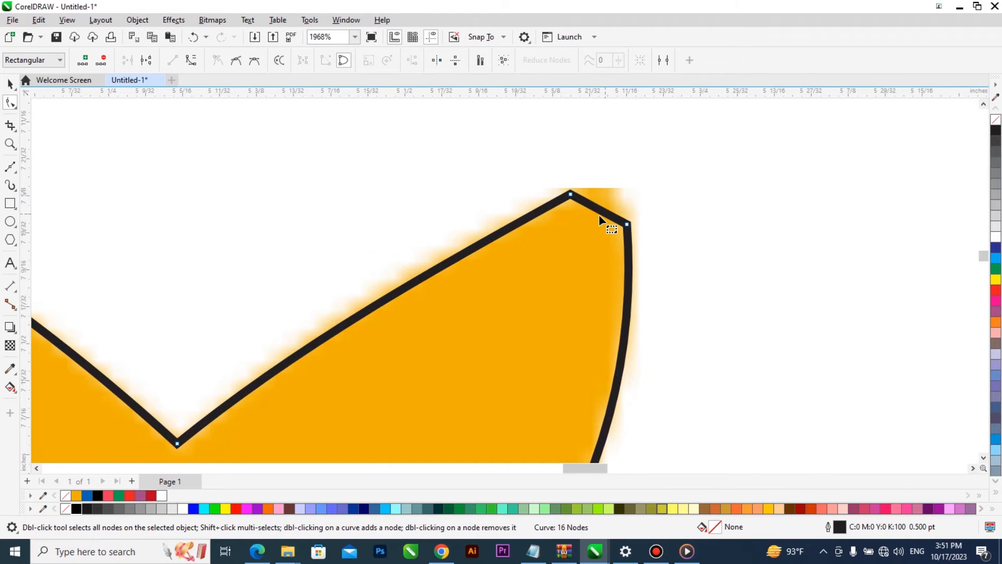
scroll(598, 215, up, 2)
drag(615, 214, 631, 177)
scroll(652, 198, down, 2)
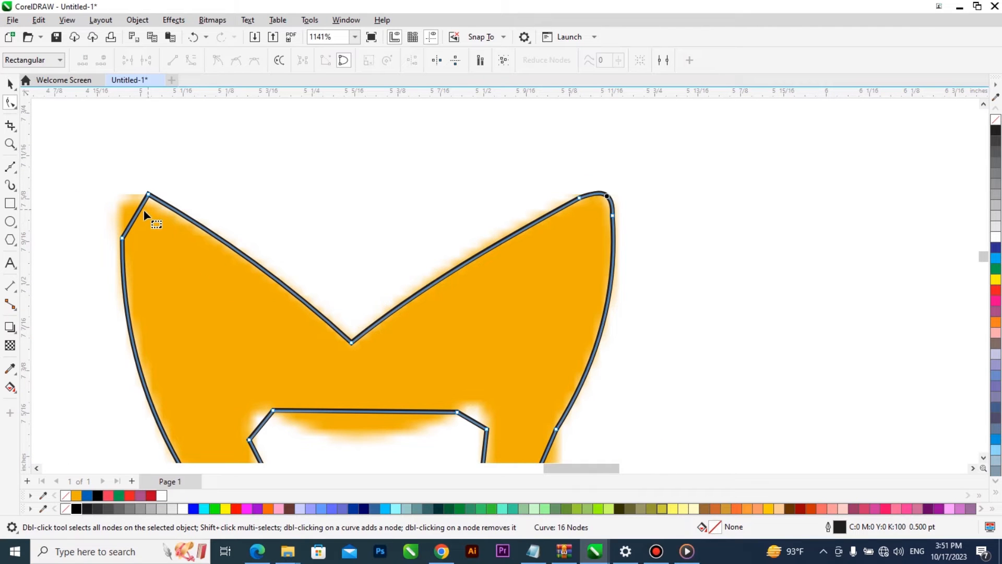
Convert the short segment at the left ear's tip to a curve and pull it outward into a rounded tip
right_click(139, 214)
click(167, 297)
scroll(139, 216, up, 1)
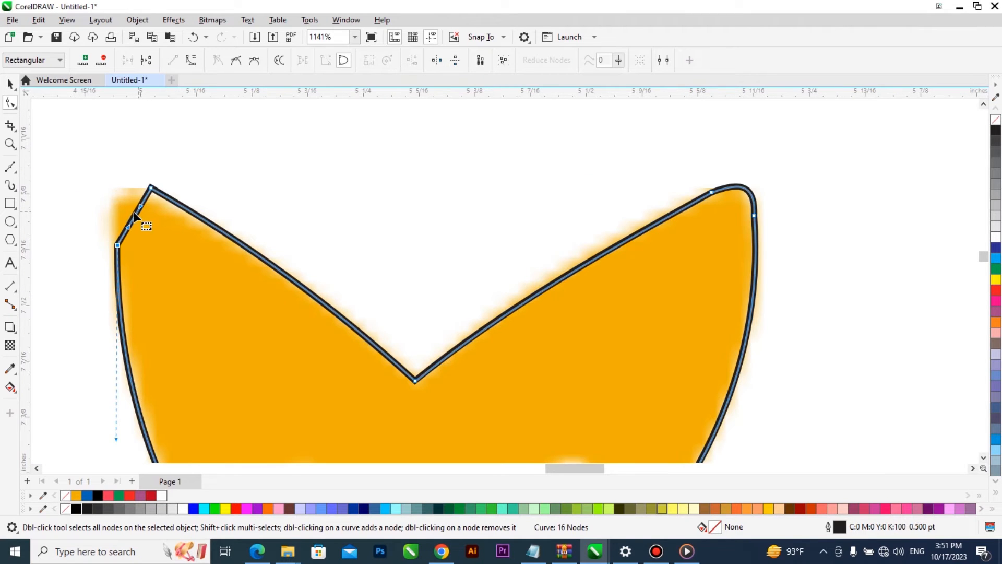
click(117, 202)
drag(123, 211, 117, 202)
scroll(198, 178, down, 4)
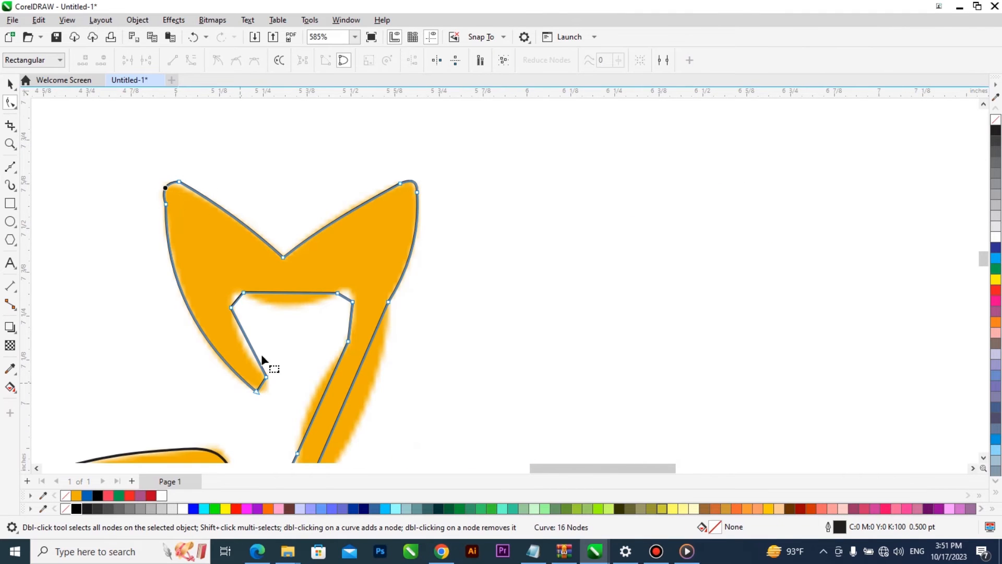
Convert the left side of the face opening to a curve and bend it to follow the orange cheek
scroll(240, 386, up, 2)
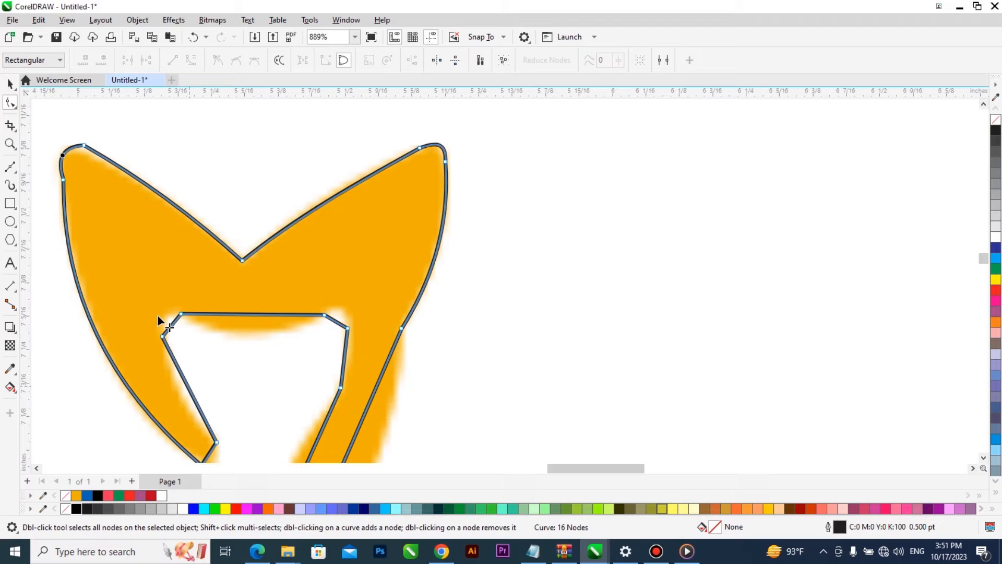
right_click(197, 403)
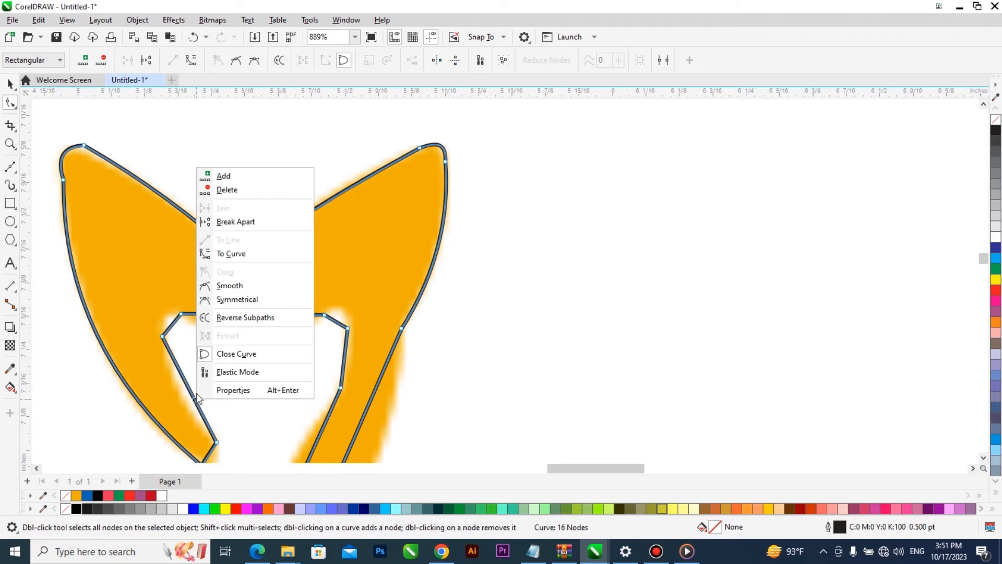
click(260, 255)
scroll(195, 383, up, 3)
drag(195, 384, 173, 387)
Convert the short segment at the face opening's upper right corner to a curve and round it outward
right_click(443, 268)
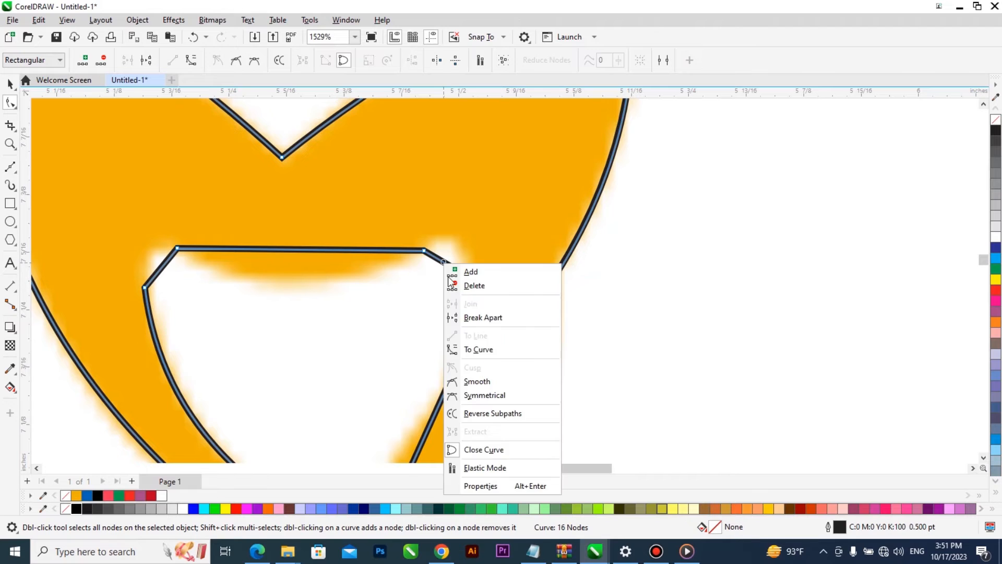
click(478, 348)
scroll(446, 267, up, 1)
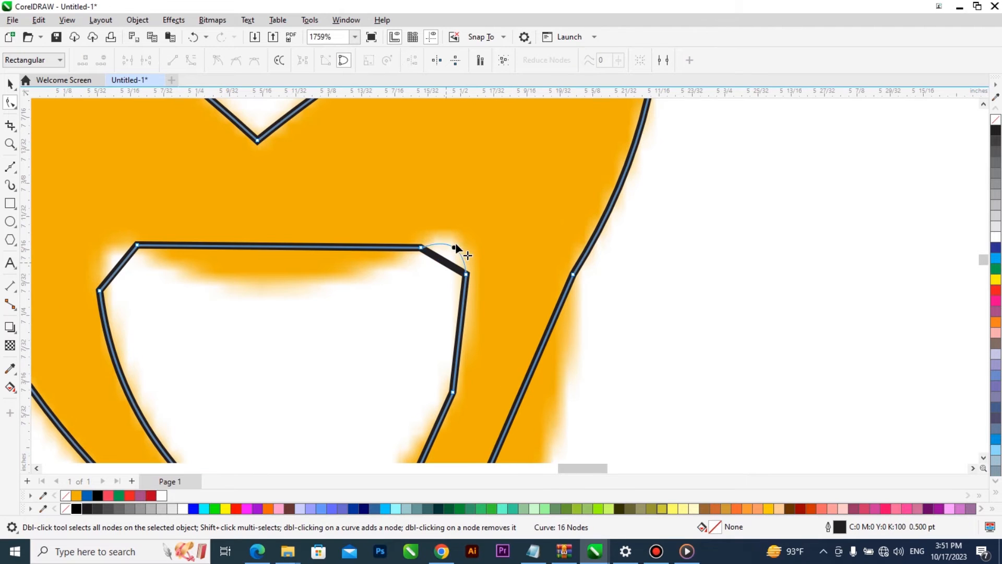
drag(453, 246, 454, 240)
Convert the top edge of the face opening to a curve and bow it downward along the orange forehead
right_click(279, 245)
click(276, 245)
right_click(275, 245)
click(325, 335)
scroll(285, 258, up, 1)
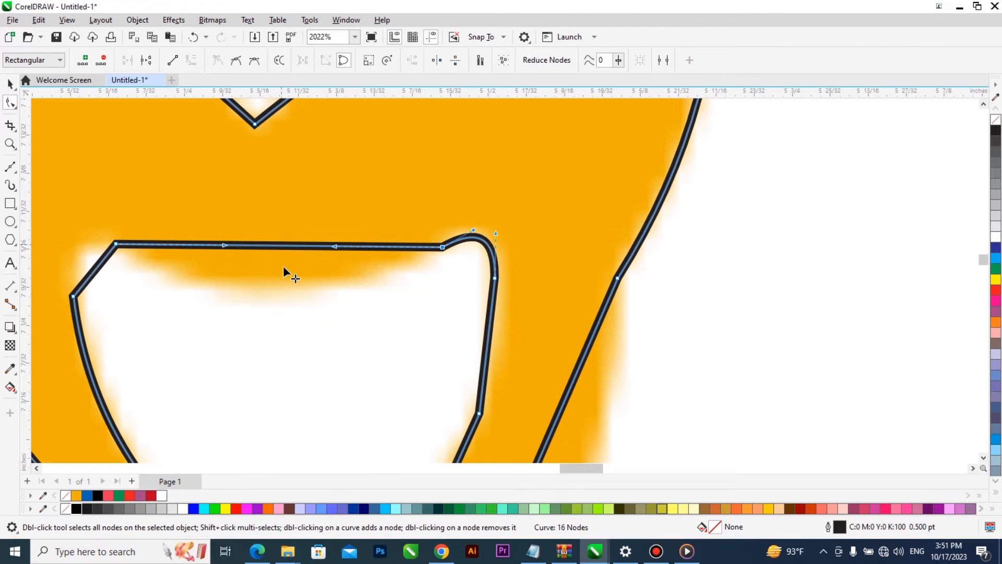
drag(283, 250, 284, 284)
Convert the short segment at the face opening's upper left corner to a curve and round it outward
right_click(98, 265)
click(133, 352)
drag(98, 266, 89, 252)
scroll(390, 262, down, 3)
Convert the short right side of the face opening to a curve and bend it slightly outward
right_click(456, 313)
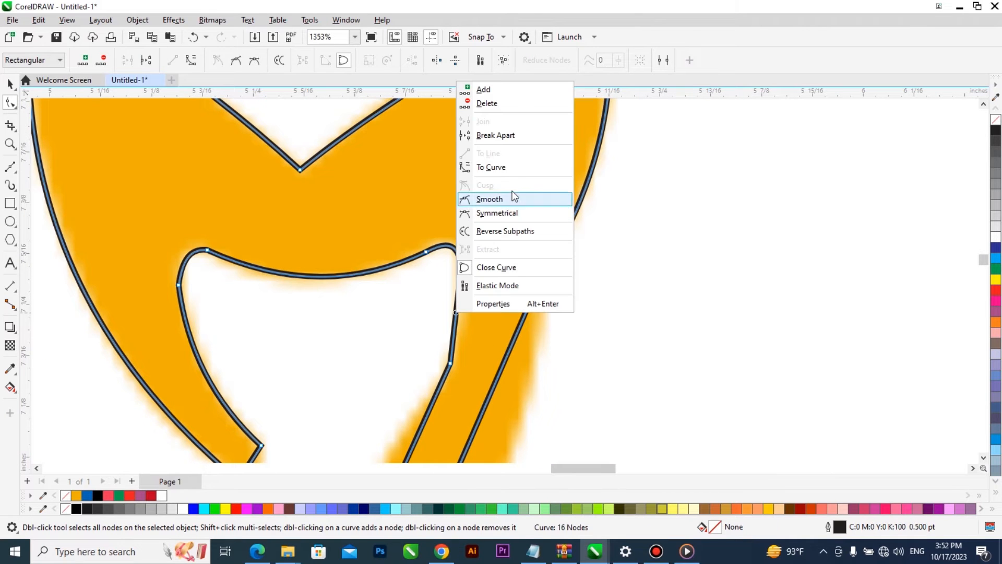
click(514, 165)
scroll(459, 340, up, 3)
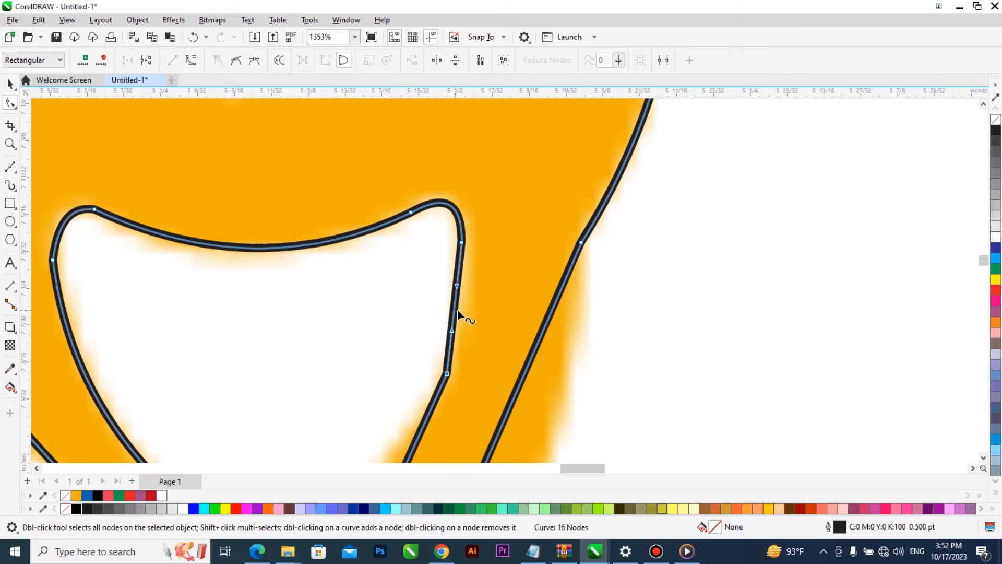
click(454, 313)
scroll(450, 314, down, 4)
scroll(425, 350, up, 1)
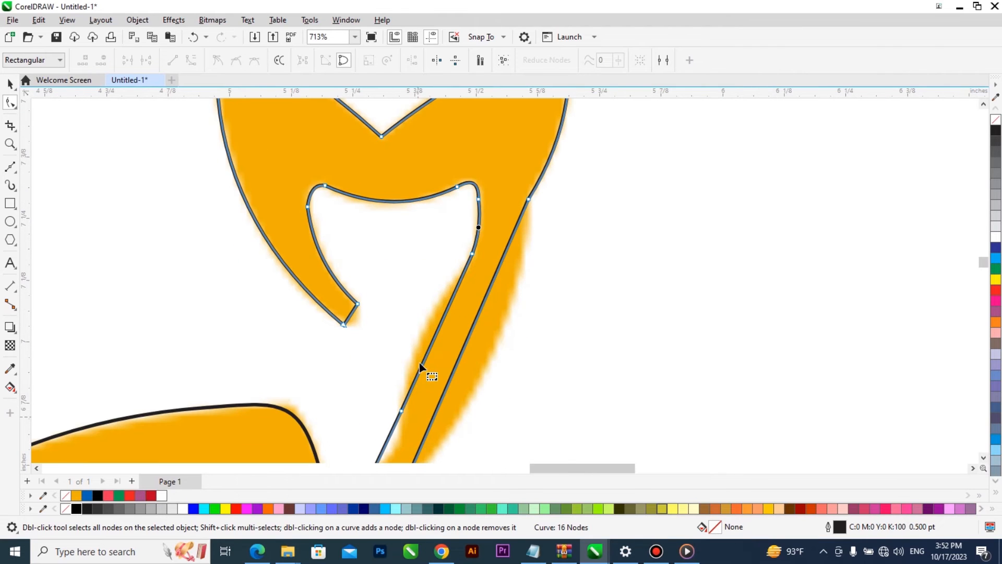
Convert the long inner edge of the neck to a curve and bow it left to match the orange shape
right_click(428, 359)
click(467, 210)
scroll(436, 347, up, 1)
click(437, 329)
drag(438, 325, 429, 308)
scroll(458, 308, down, 3)
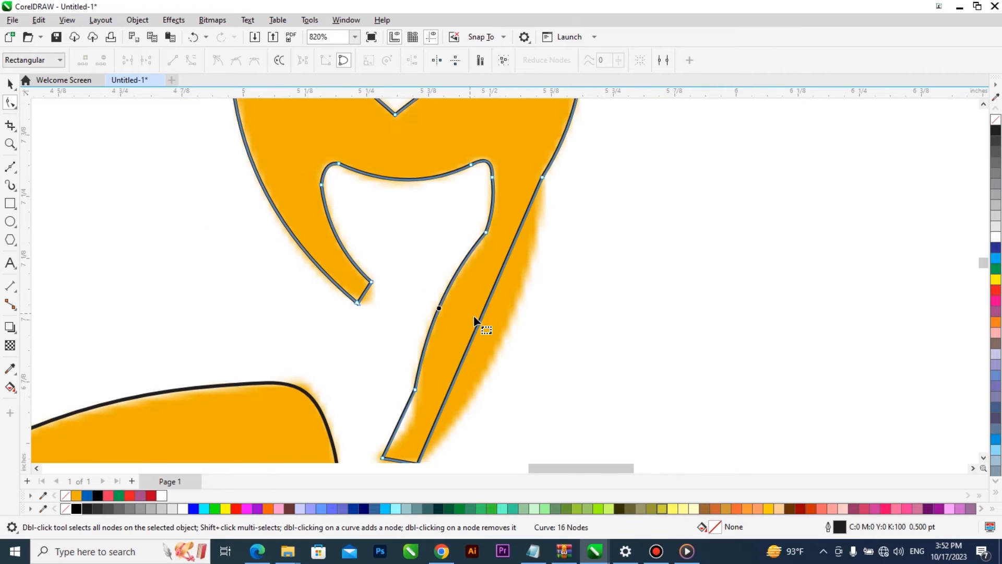
Convert the long outer edge of the neck to a curve and bow it right along the orange boundary
right_click(478, 323)
click(517, 177)
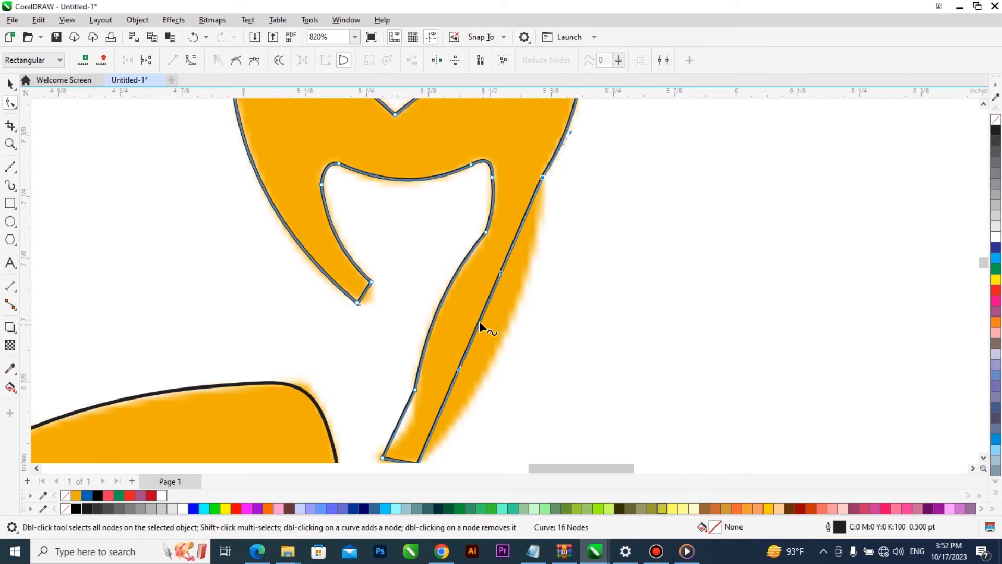
drag(500, 329, 505, 330)
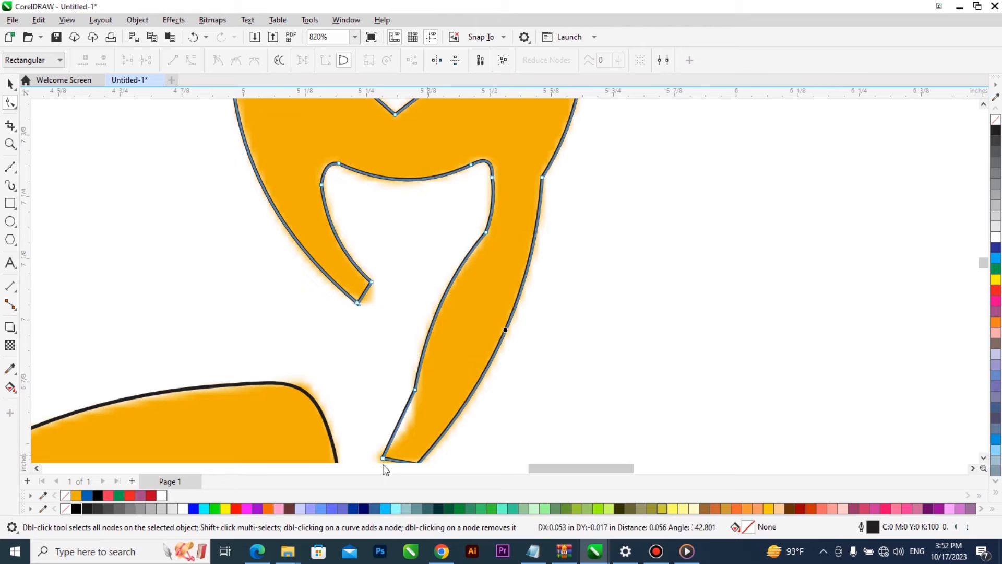
Convert the short lower inner edge of the neck to a curve, bow it inward, and reposition the neck tip's left corner node
scroll(384, 464, up, 1)
scroll(381, 458, up, 1)
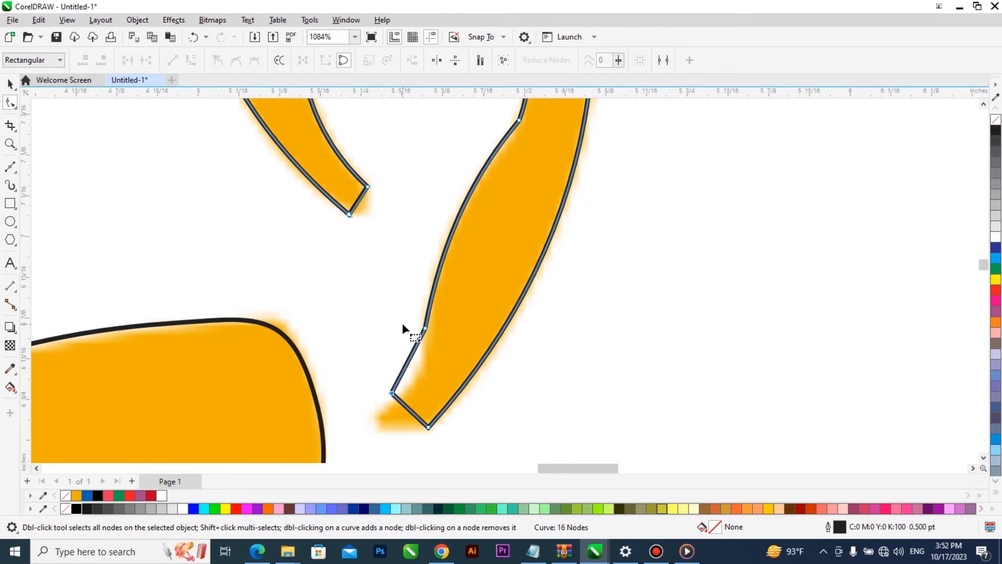
scroll(401, 340, down, 2)
drag(385, 392, 382, 406)
right_click(412, 331)
click(447, 186)
scroll(416, 344, up, 1)
drag(415, 343, 385, 408)
click(377, 400)
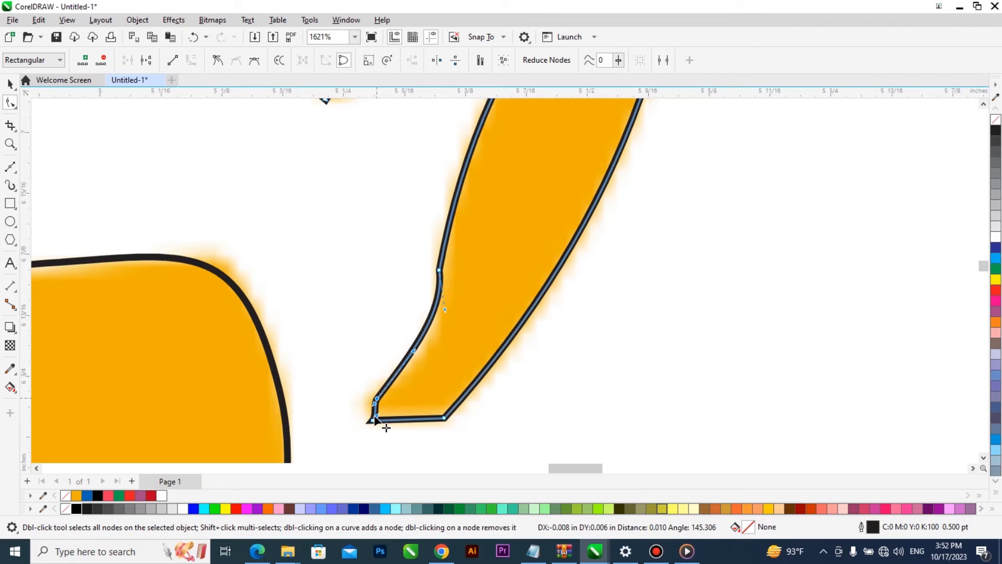
scroll(373, 420, up, 1)
key(ctrl+z)
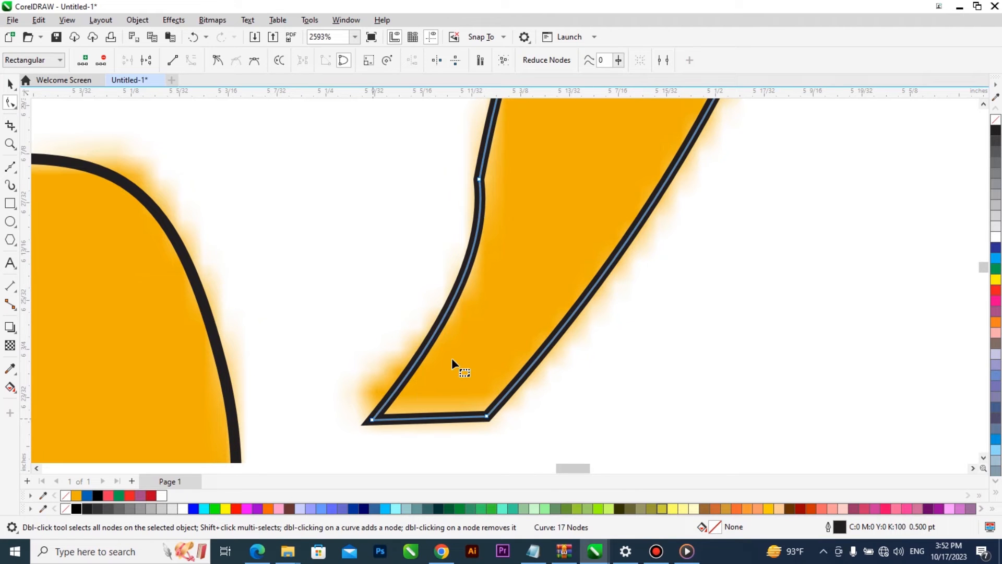
drag(372, 420, 371, 396)
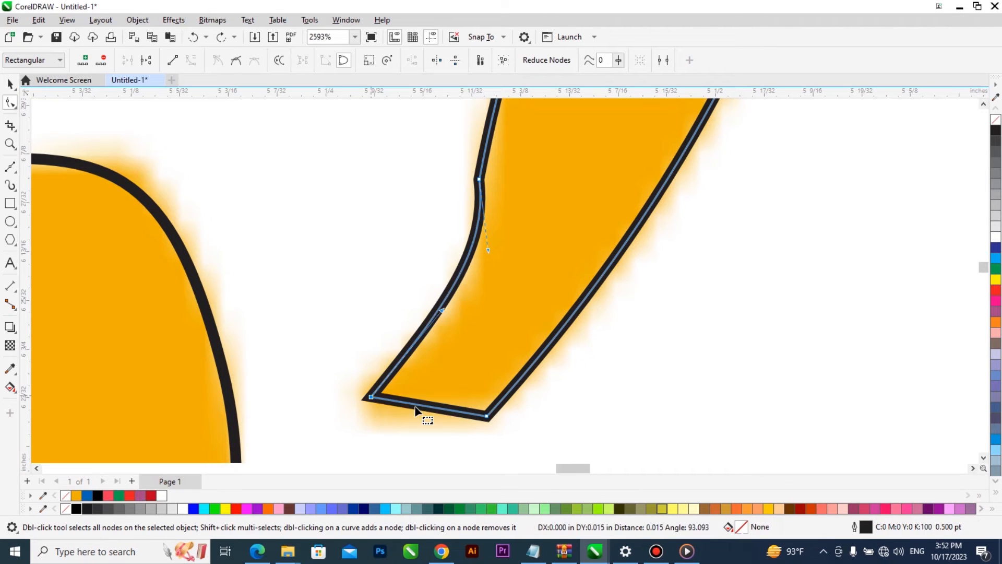
Convert the short bottom edge of the neck to a curve and bow it downward to the orange boundary
right_click(418, 404)
click(454, 260)
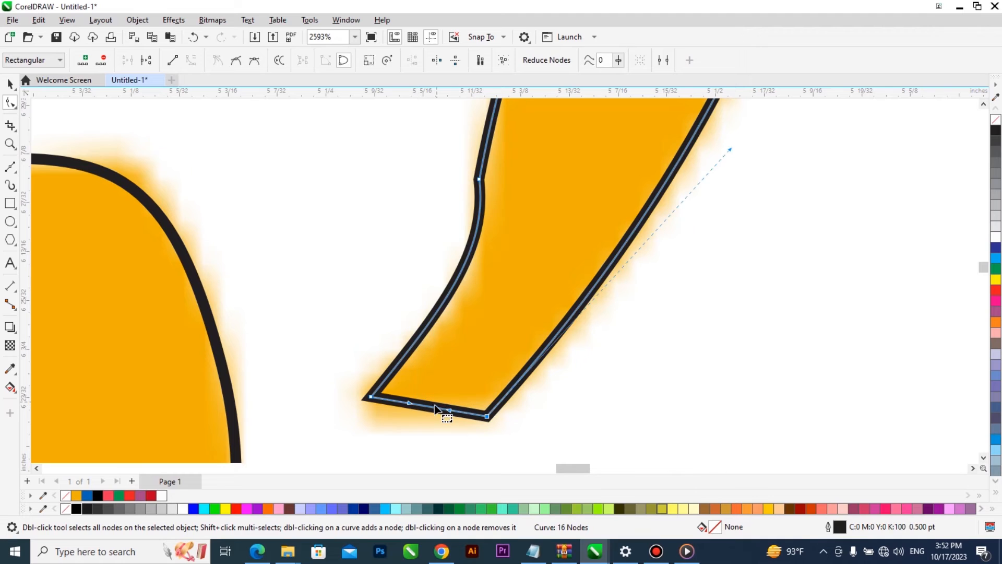
drag(433, 412, 419, 417)
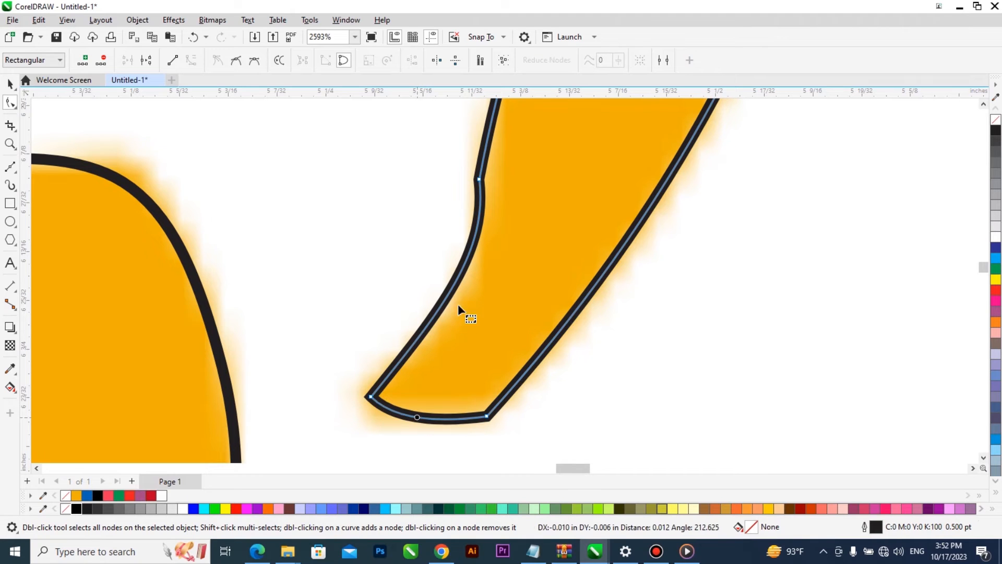
Adjust the curve handles of the neck's lower inner edge so it follows the orange shape more closely
click(479, 180)
drag(487, 250, 482, 285)
drag(442, 311, 446, 313)
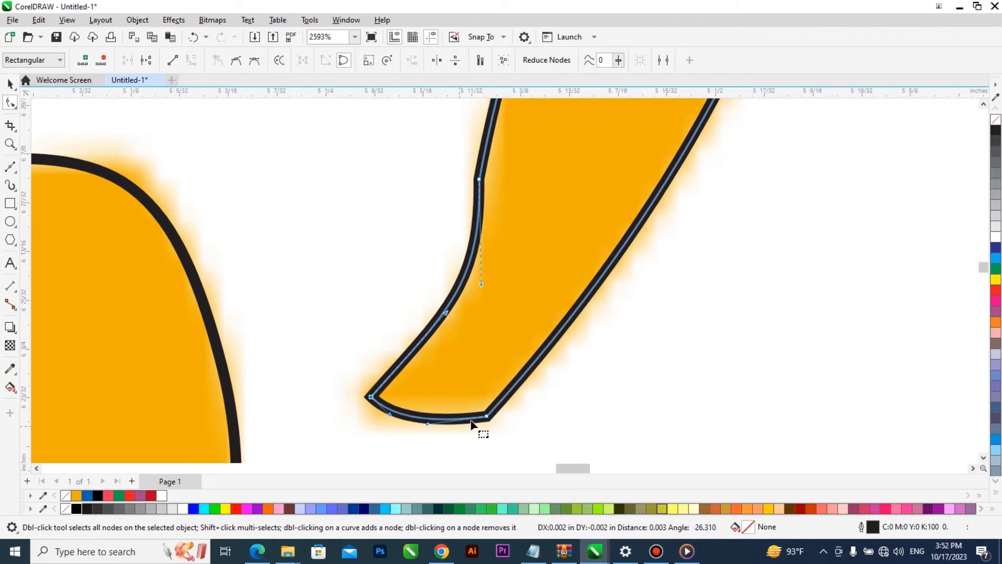
Smooth the kink on the neck's lower inner edge by adding a node on each side and removing the corner node
scroll(472, 423, down, 5)
scroll(463, 380, up, 4)
click(511, 167)
click(485, 303)
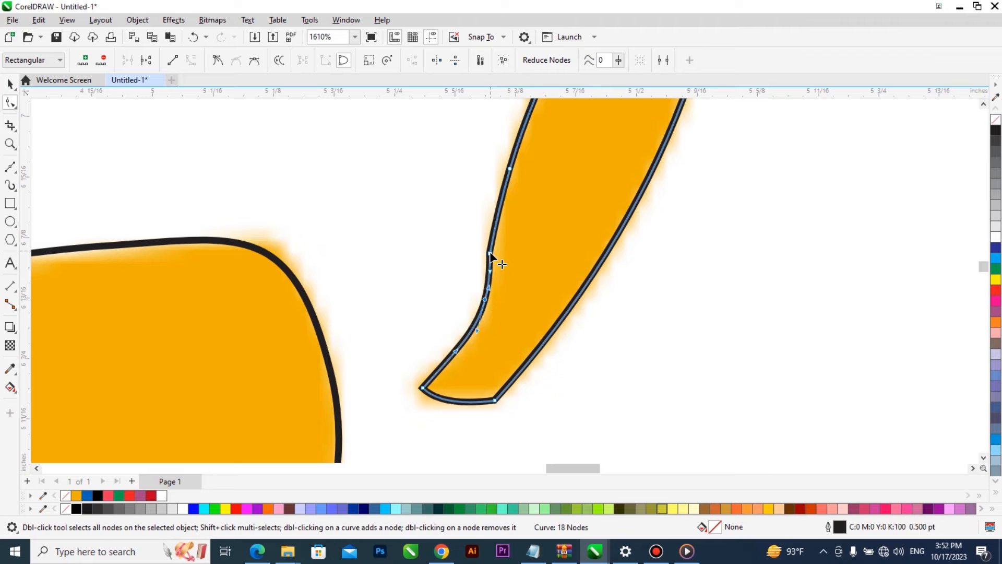
double_click(490, 255)
key(Delete)
Round both corners of the neck's bottom end by adding nodes beside them and deleting the corner nodes
double_click(437, 373)
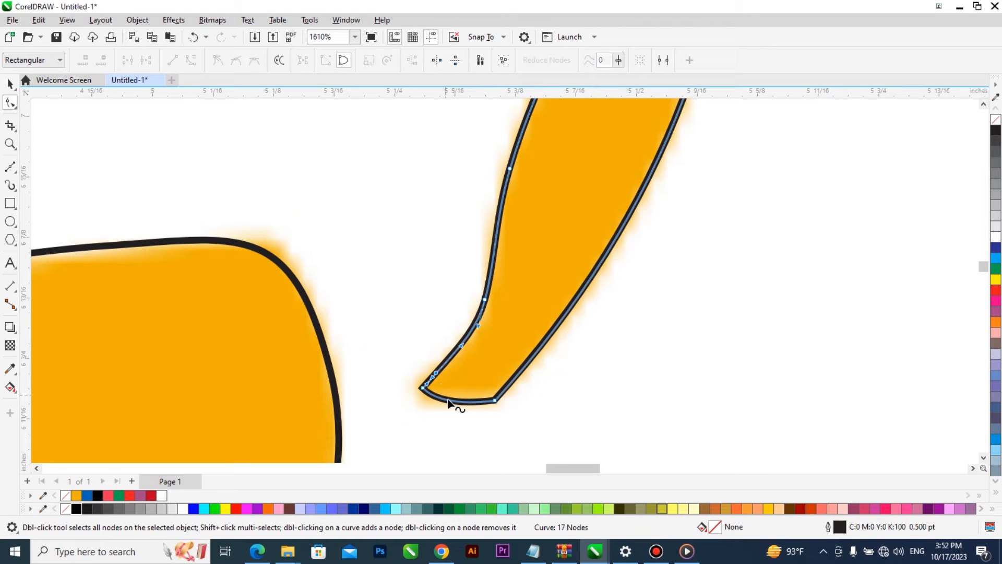
click(423, 388)
click(511, 386)
double_click(473, 402)
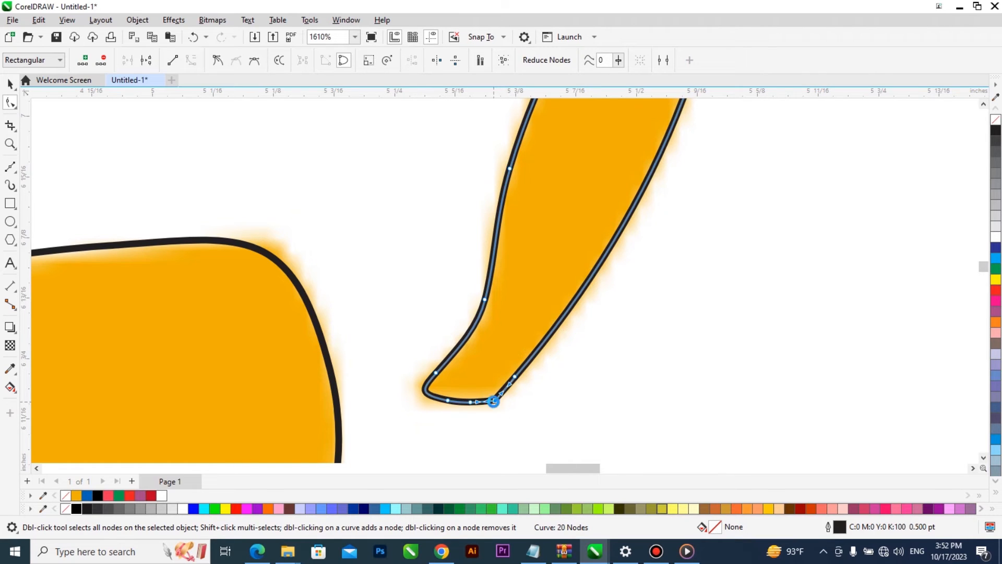
double_click(493, 400)
Reshape the face opening's upper right corner with its node and handles, and smooth the kink below by replacing the corner node
scroll(493, 402, down, 5)
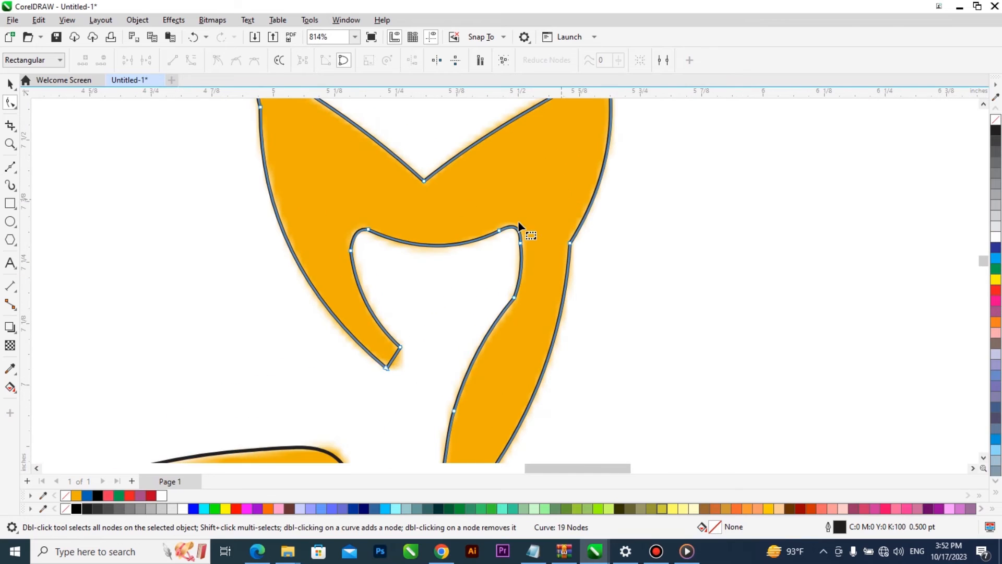
scroll(520, 226, up, 8)
click(537, 256)
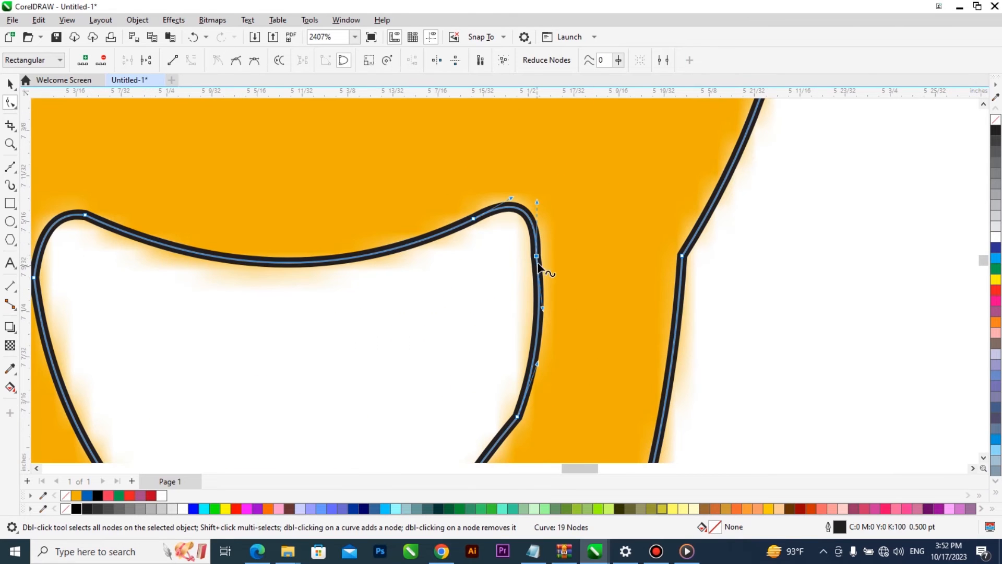
scroll(538, 258, up, 3)
drag(542, 253, 543, 248)
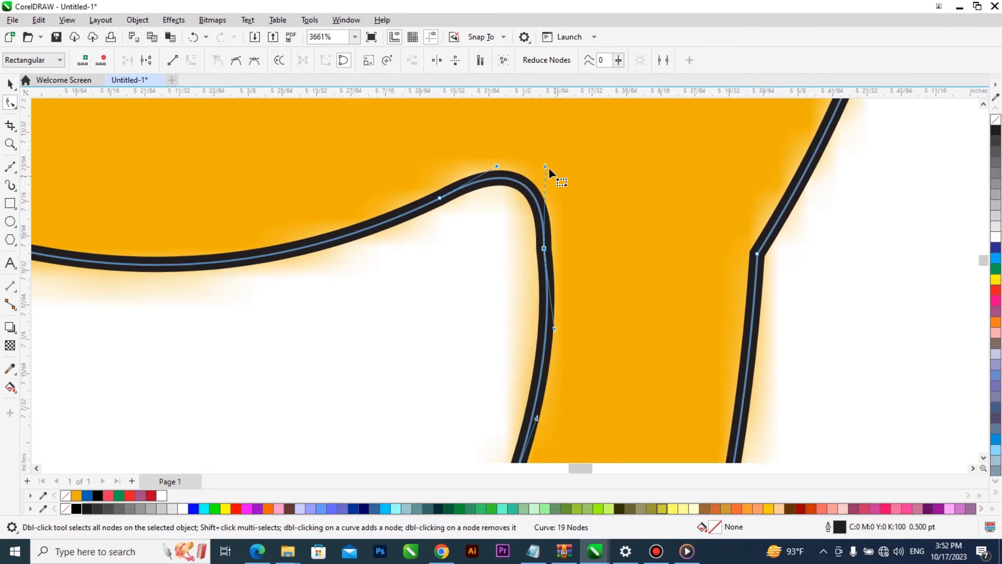
drag(544, 165, 533, 162)
scroll(533, 174, down, 3)
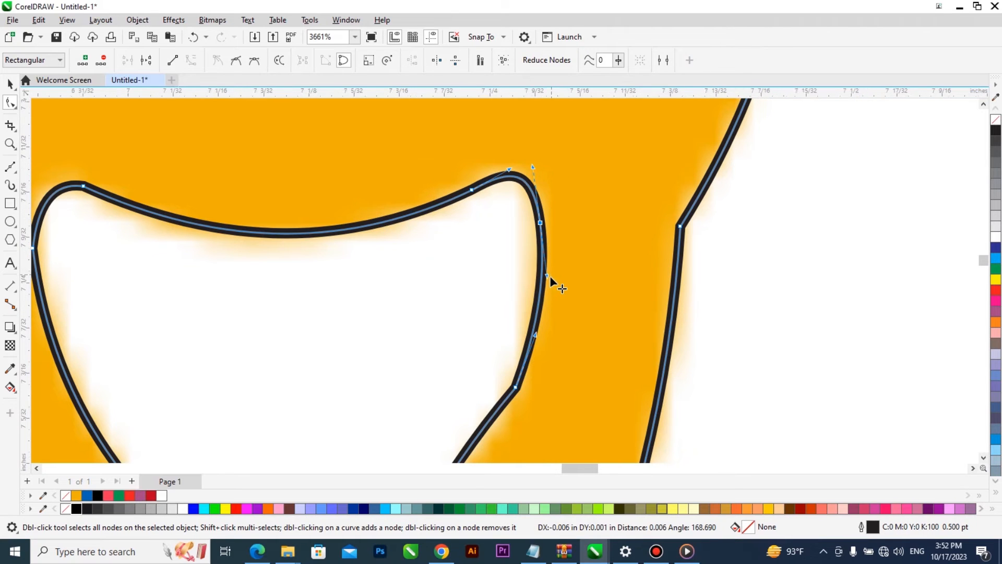
click(482, 430)
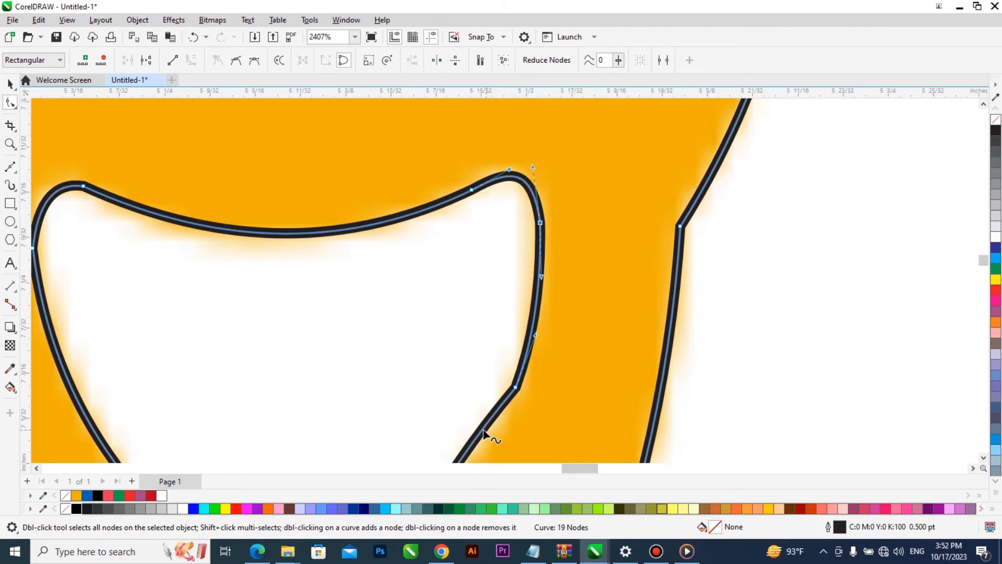
key(Delete)
Smooth the face opening's upper left corner by adding nodes along the adjoining edges and deleting the two sharp corner nodes
scroll(400, 218, down, 1)
scroll(187, 215, up, 1)
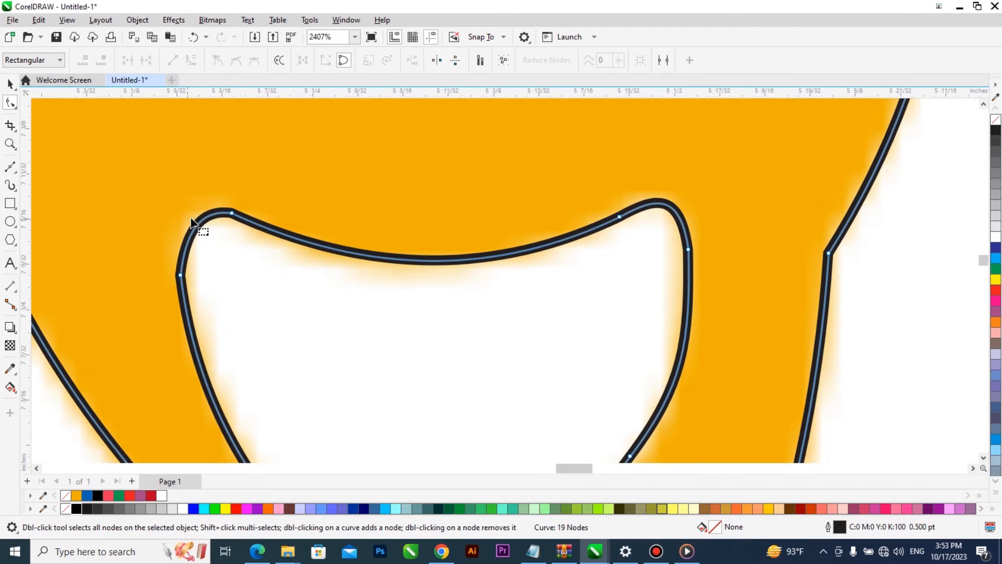
double_click(270, 230)
double_click(234, 214)
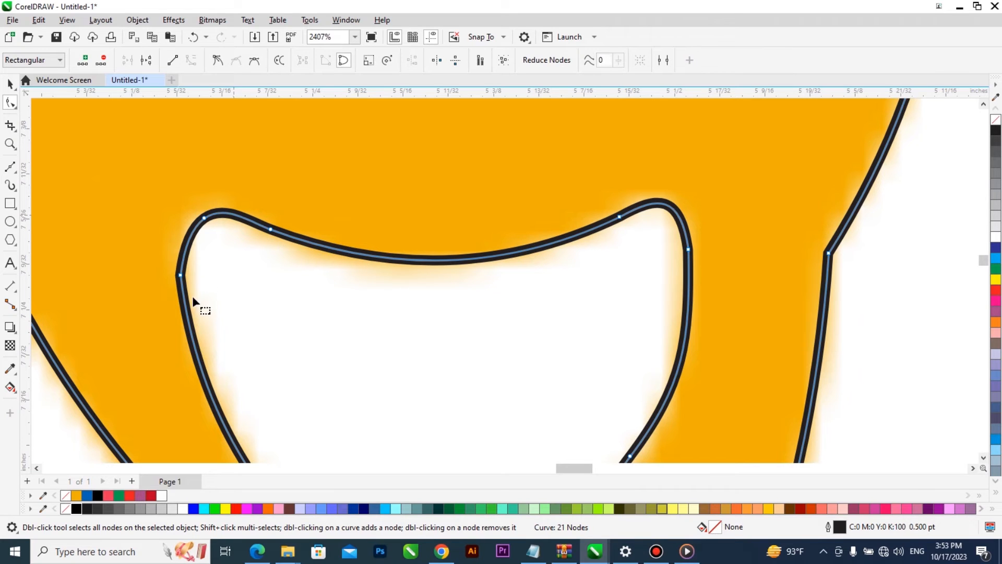
double_click(189, 330)
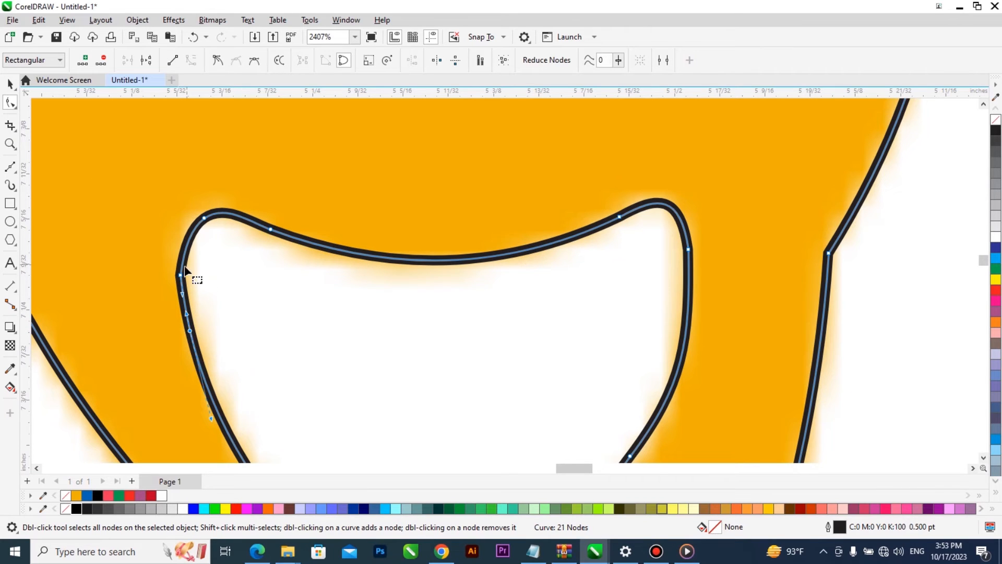
double_click(181, 275)
Convert the short end edge of the head's lower left tip to a curve and bow it outward
scroll(205, 318, down, 4)
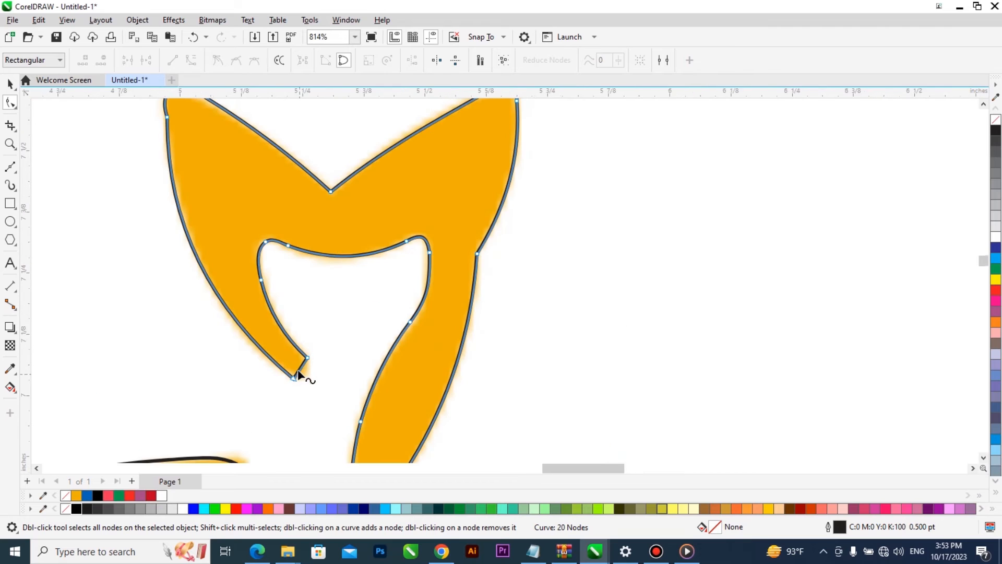
scroll(306, 365, up, 3)
right_click(303, 360)
right_click(303, 366)
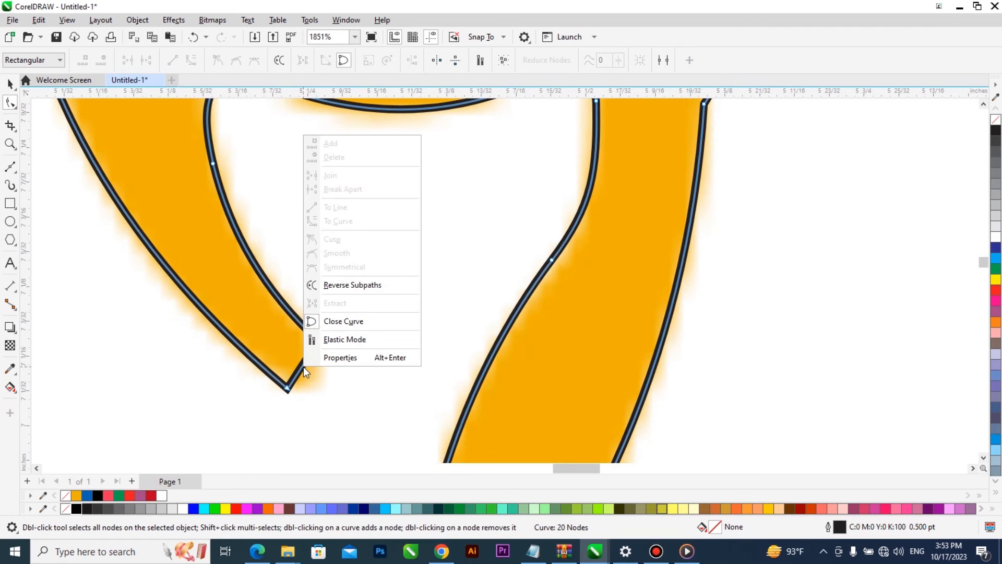
key(Escape)
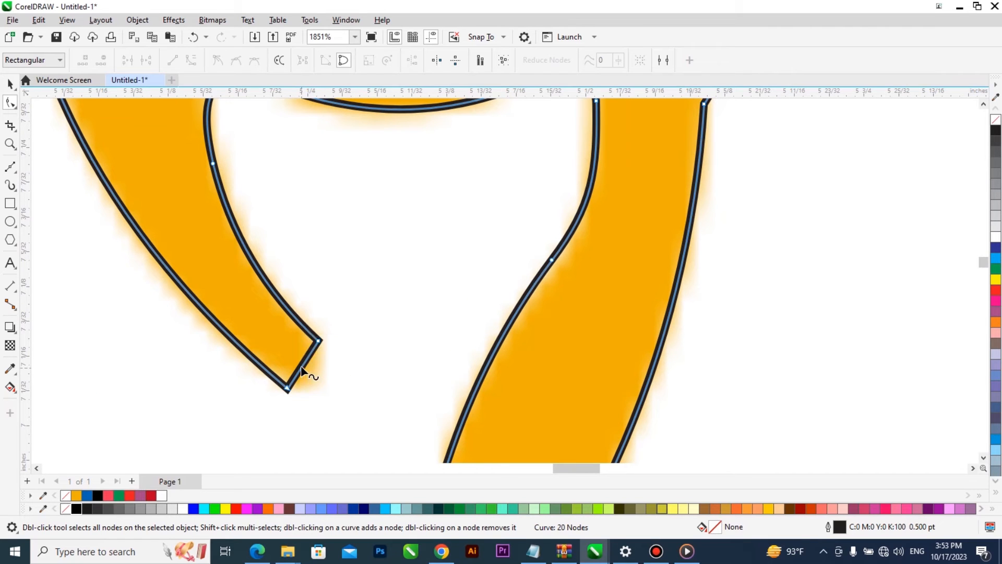
right_click(303, 368)
click(364, 219)
scroll(304, 360, up, 1)
drag(303, 359, 319, 374)
drag(309, 315, 310, 319)
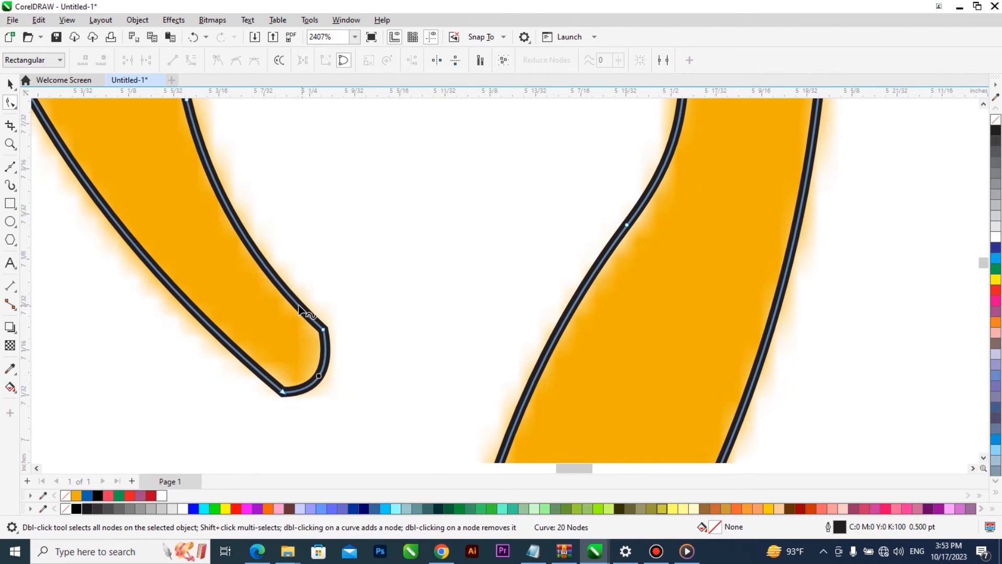
Round the corners of the head's lower left tip by adding nodes beside them and deleting the corner nodes
double_click(320, 371)
click(322, 371)
double_click(324, 330)
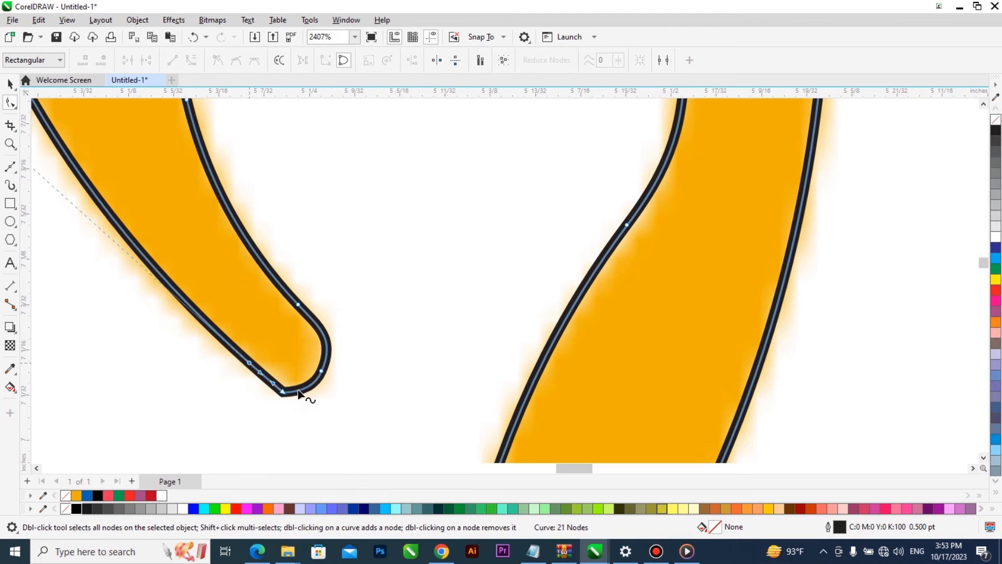
scroll(303, 390, down, 3)
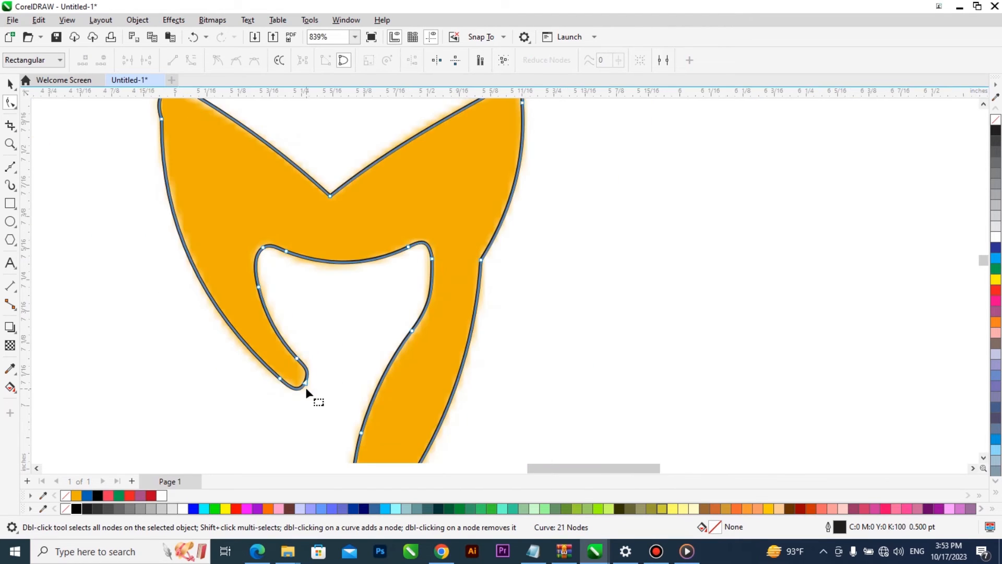
Shift the left ear's top node slightly left and smooth its outer side by adding a lower node and deleting the corner node
scroll(306, 388, down, 1)
scroll(179, 224, up, 4)
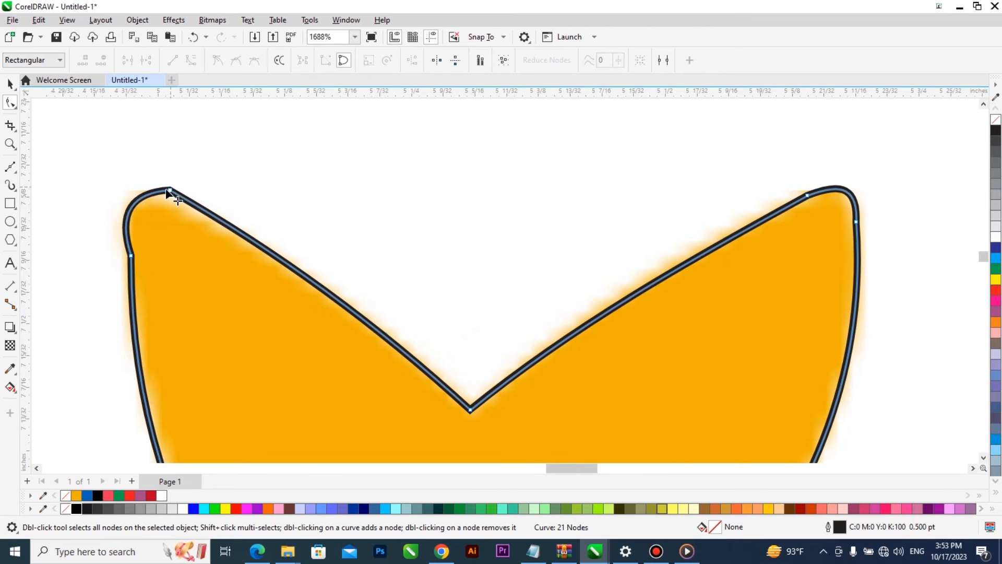
drag(166, 190, 162, 191)
click(133, 334)
double_click(132, 254)
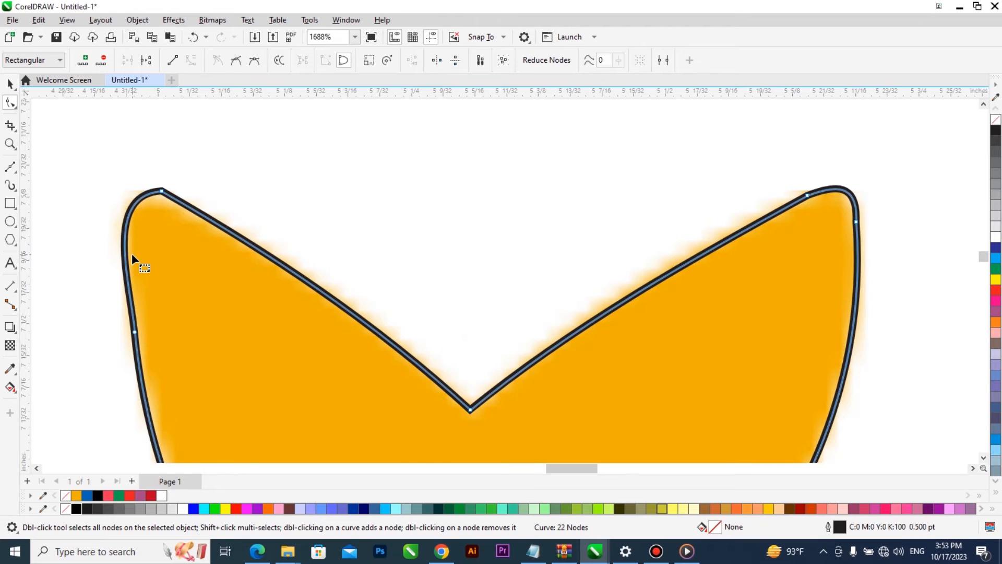
Smooth the right ear's tip by adding nodes around it and deleting the corner node on its outer side
scroll(140, 242, down, 3)
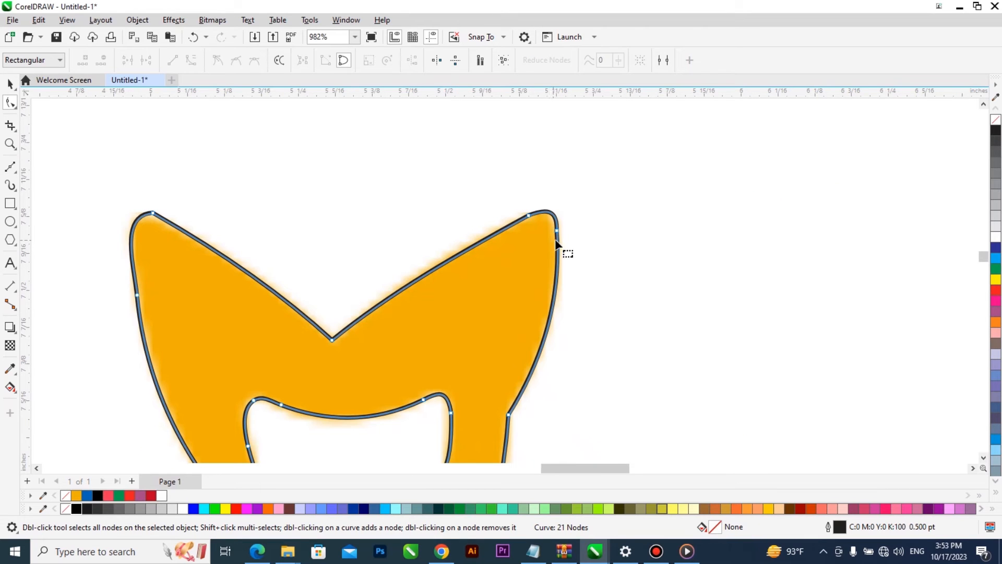
scroll(556, 242, up, 2)
click(557, 306)
double_click(547, 188)
double_click(556, 226)
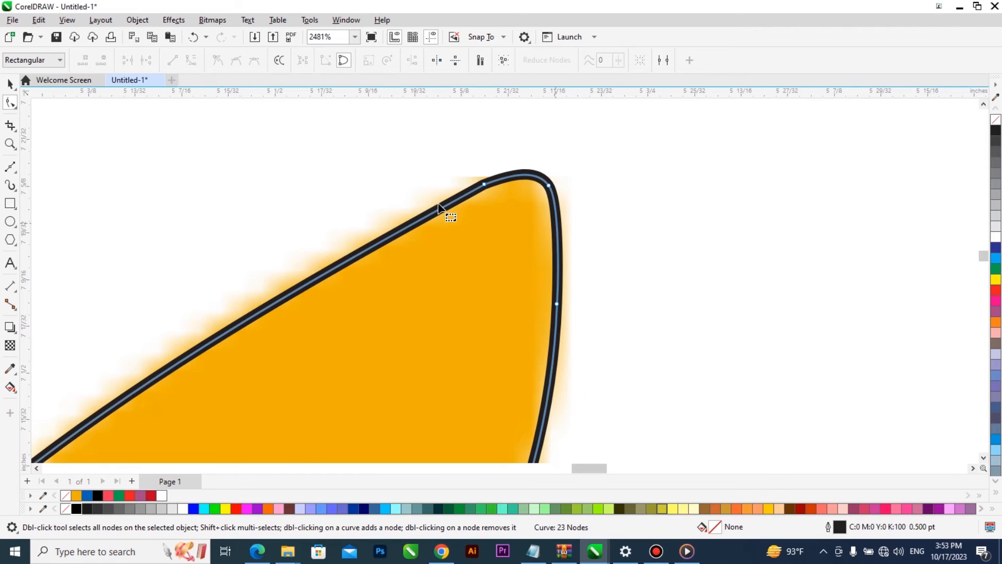
click(437, 212)
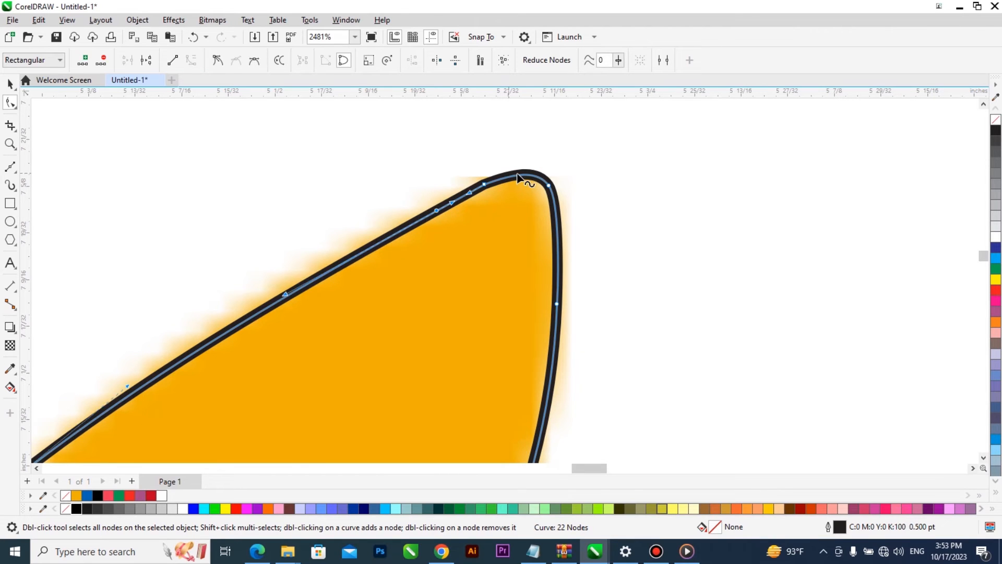
Trace the crescent-shaped leg below the ball as a closed outline of straight Bézier segments
scroll(387, 214, down, 3)
scroll(377, 217, down, 4)
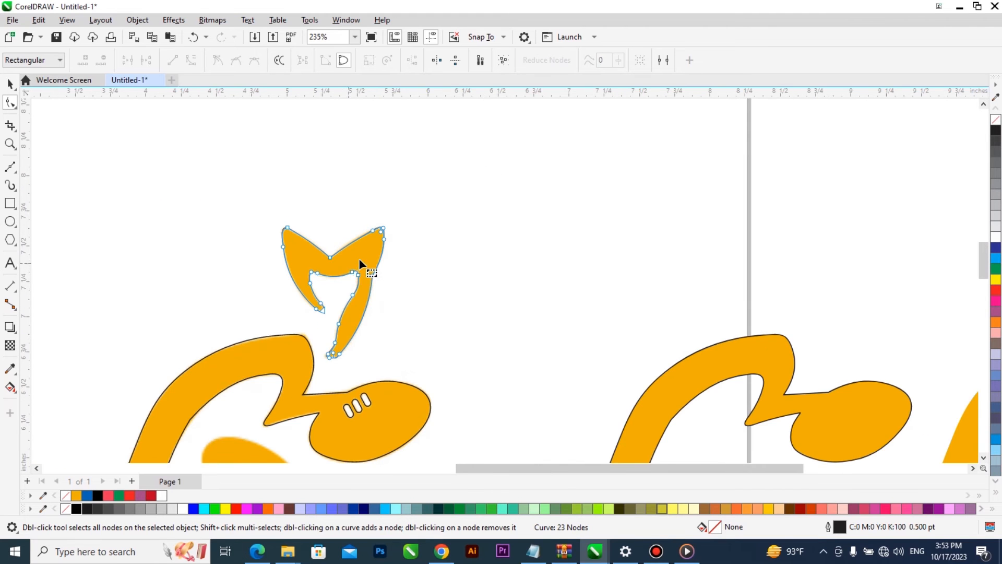
scroll(366, 211, down, 1)
key(space)
scroll(343, 252, up, 1)
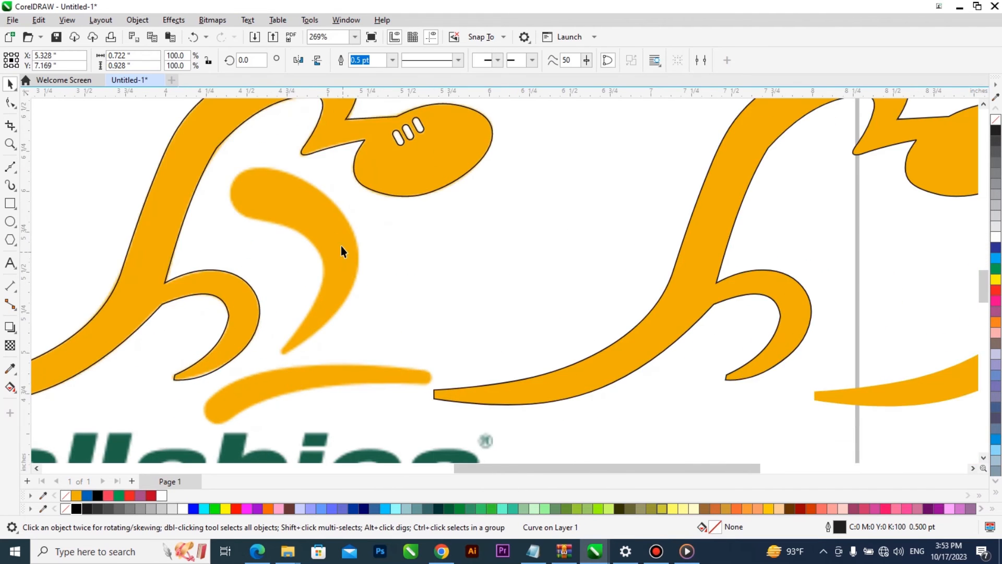
scroll(319, 217, up, 1)
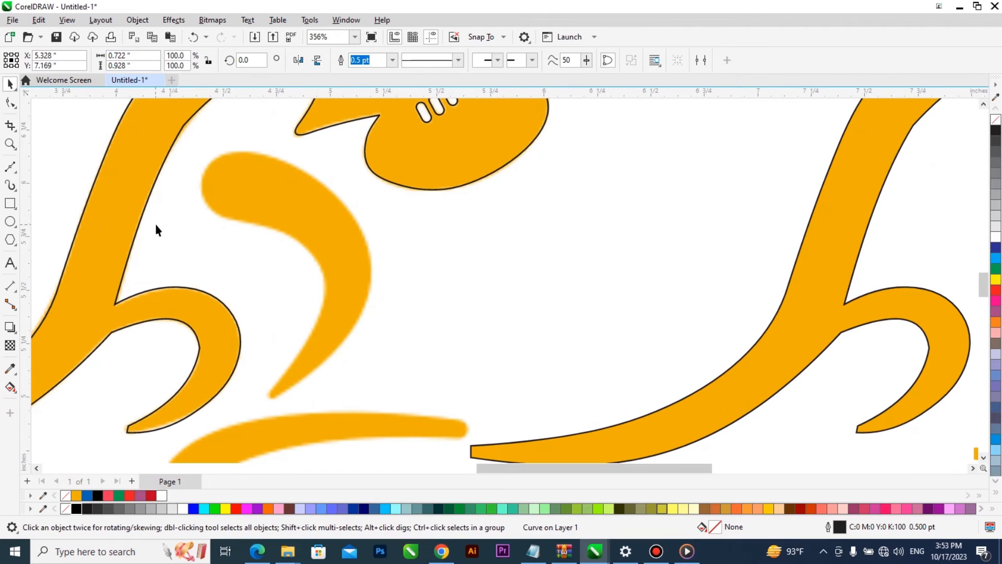
click(10, 168)
click(234, 152)
click(369, 246)
click(355, 324)
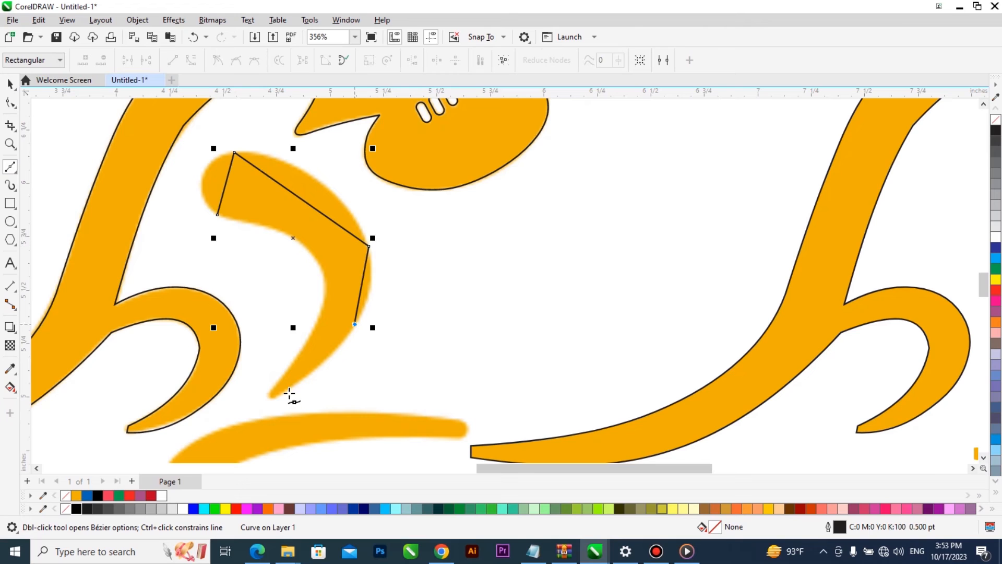
click(277, 397)
click(324, 290)
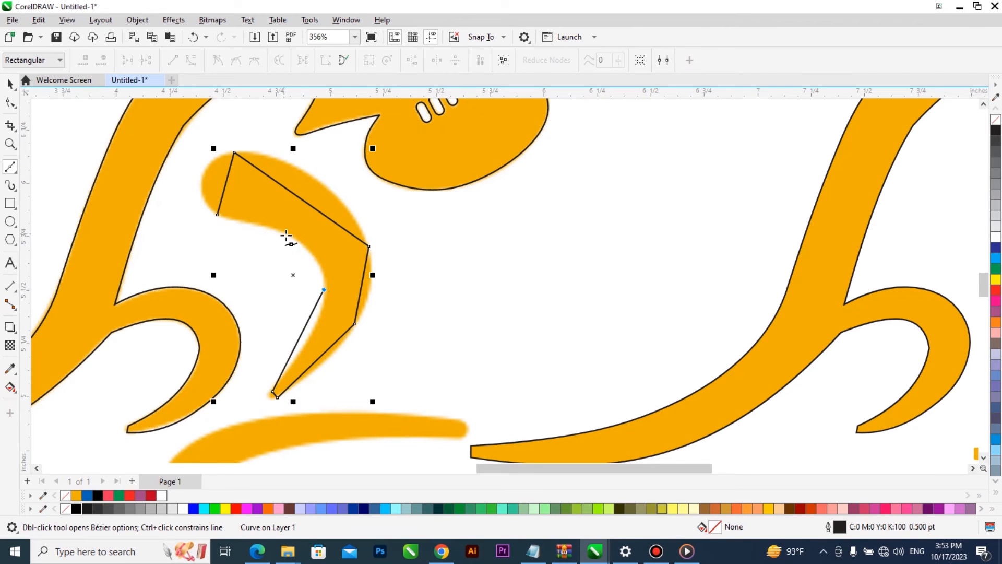
click(218, 215)
scroll(218, 215, down, 2)
scroll(208, 397, up, 3)
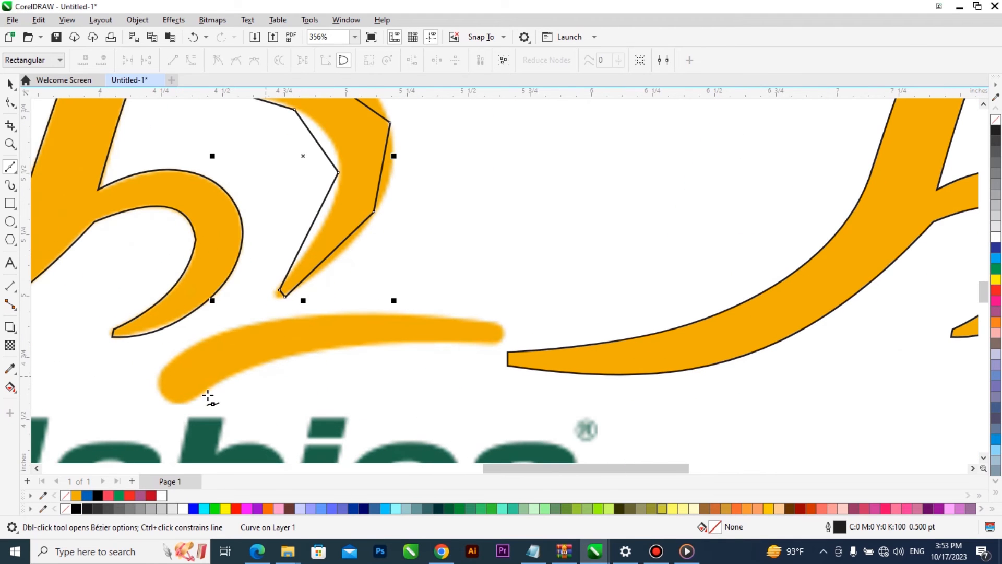
Trace the long curved bar above the lettering as a closed outline of straight Bézier segments
click(182, 399)
click(160, 375)
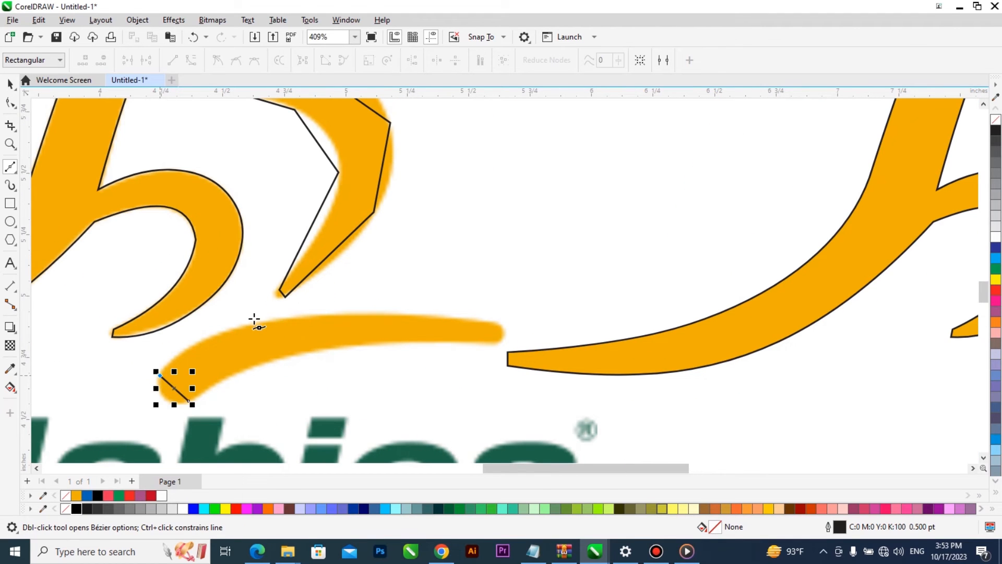
click(262, 322)
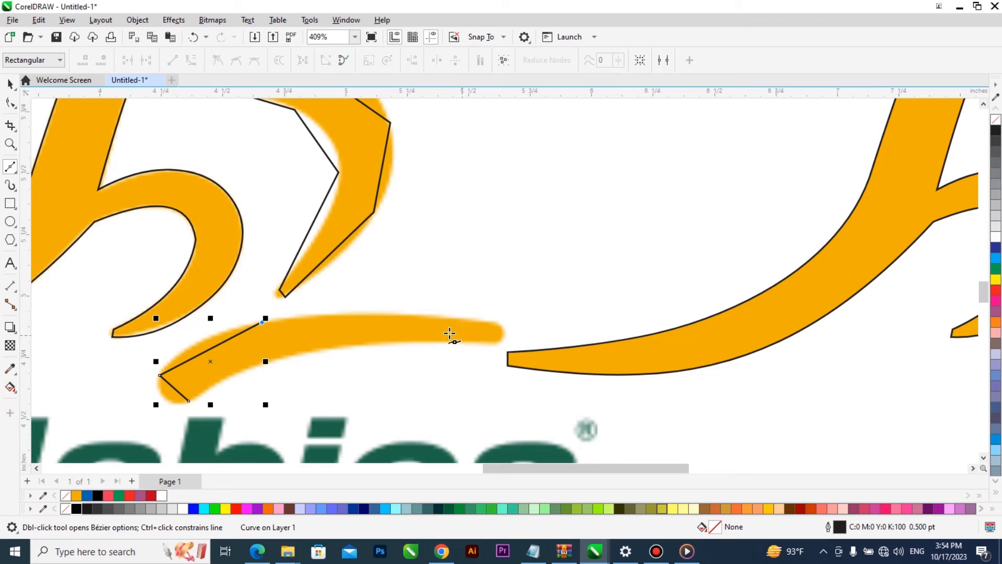
click(413, 315)
click(498, 324)
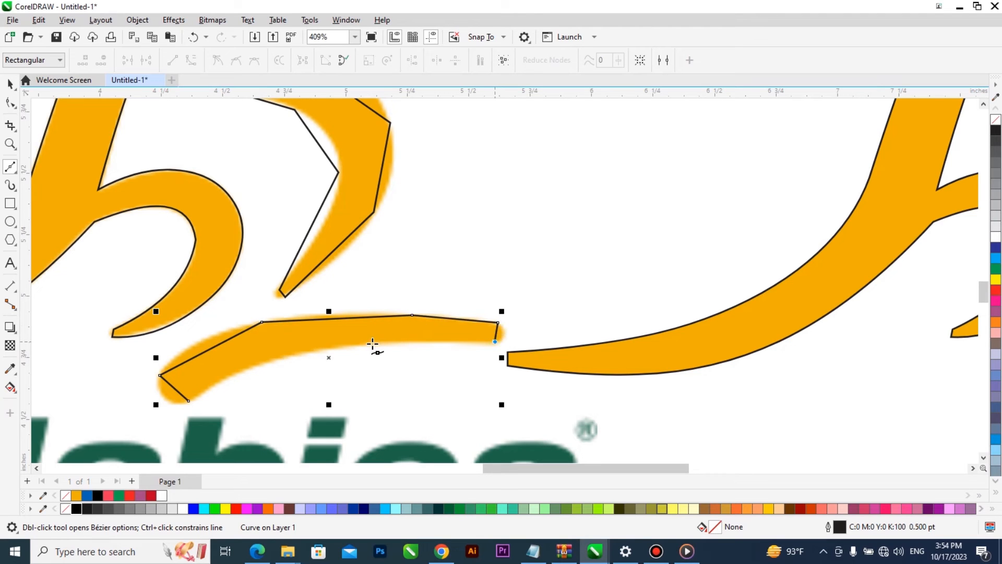
click(325, 349)
click(188, 401)
Convert the bar's lower right segment to a curve, bend it along the artwork and nudge its right end node
scroll(347, 373, up, 4)
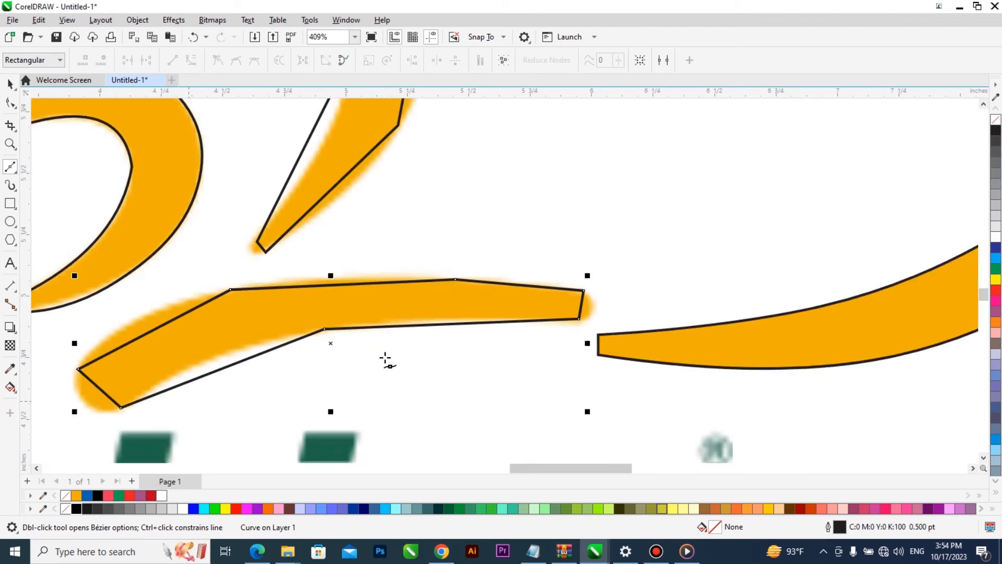
key(F10)
right_click(496, 314)
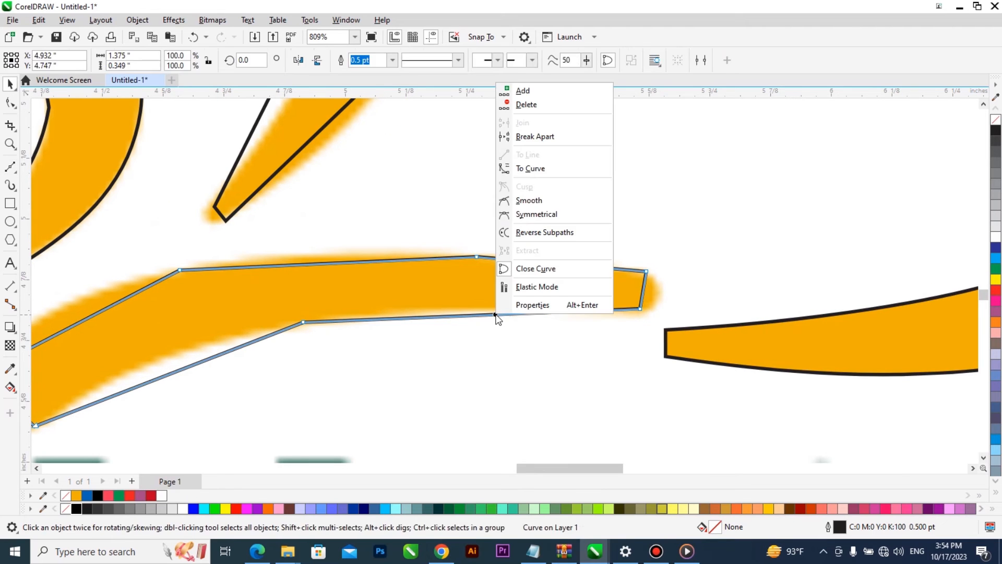
click(533, 170)
scroll(405, 330, up, 1)
drag(454, 317, 463, 309)
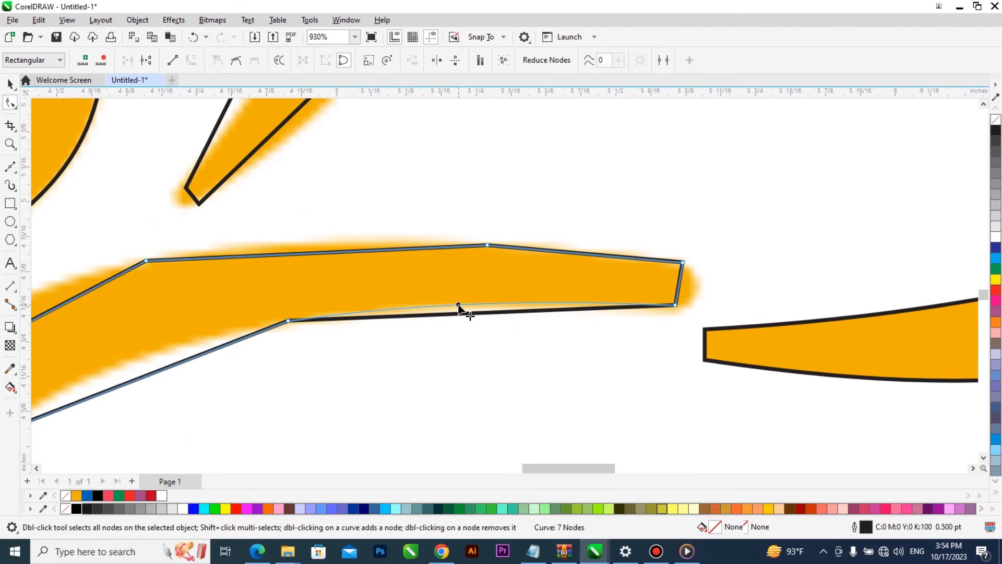
scroll(680, 282, up, 3)
drag(671, 315, 664, 318)
Convert the bar's short right end segment to a curve and bulge it outward to match the rounded tip
right_click(673, 284)
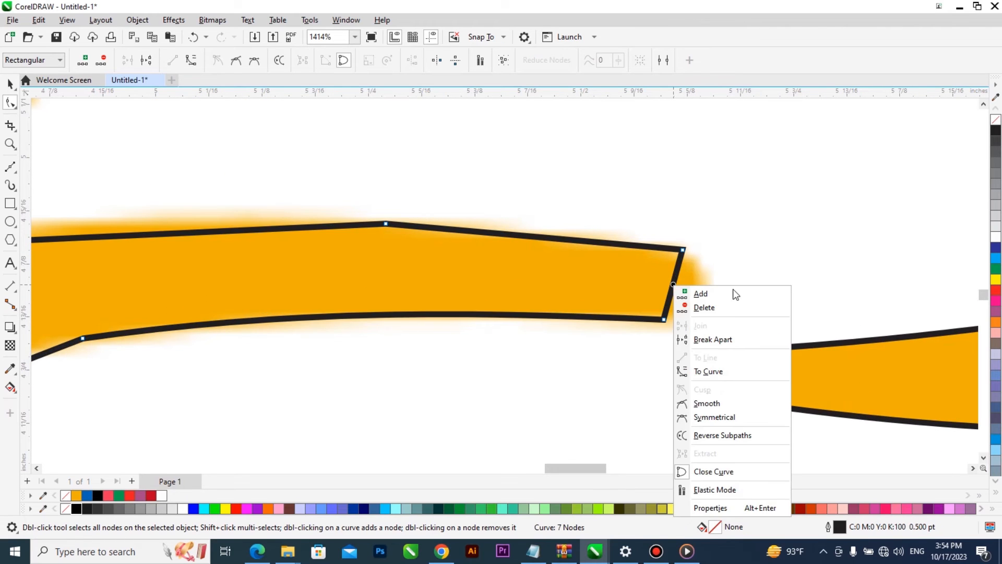
click(730, 371)
scroll(679, 301, up, 2)
drag(690, 272, 723, 295)
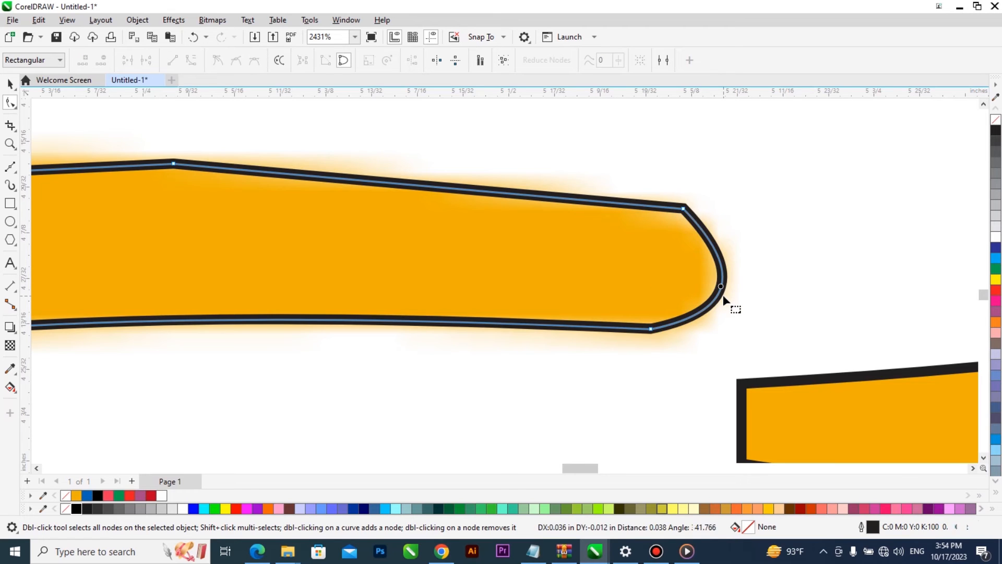
Convert the bar's upper middle segment to a curve and bow it upward along the artwork's edge
scroll(722, 294, down, 2)
scroll(537, 265, down, 2)
right_click(333, 240)
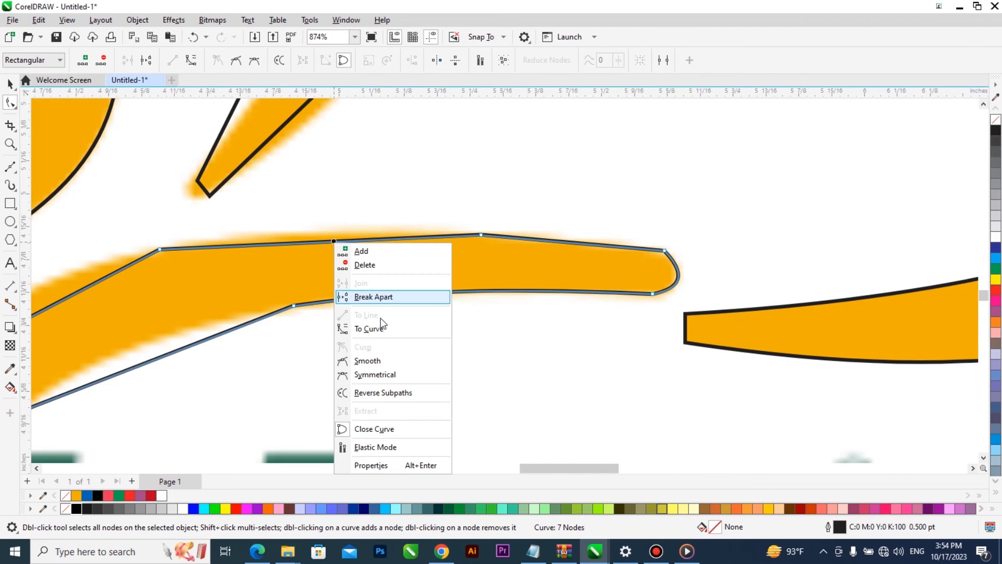
click(369, 329)
scroll(324, 235, up, 2)
drag(324, 228, 319, 256)
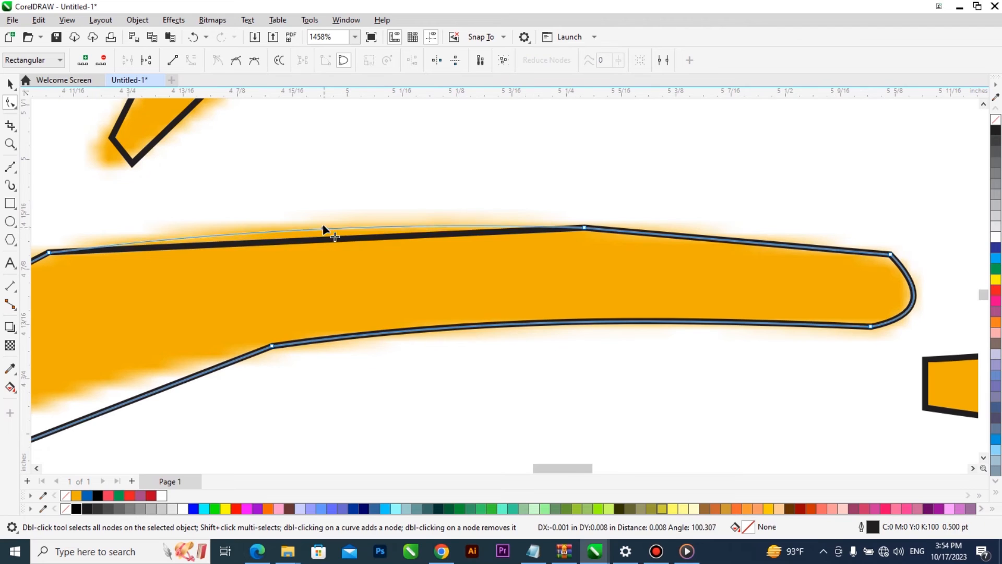
scroll(628, 247, down, 2)
Round the corners of the bar's right tip by adding nodes around them and deleting the corner nodes
scroll(626, 253, up, 2)
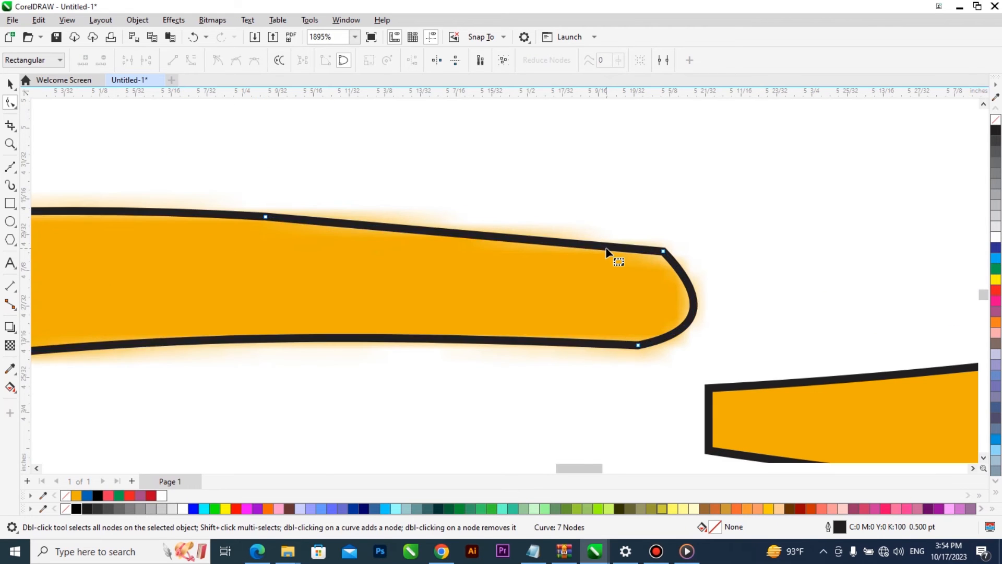
double_click(696, 300)
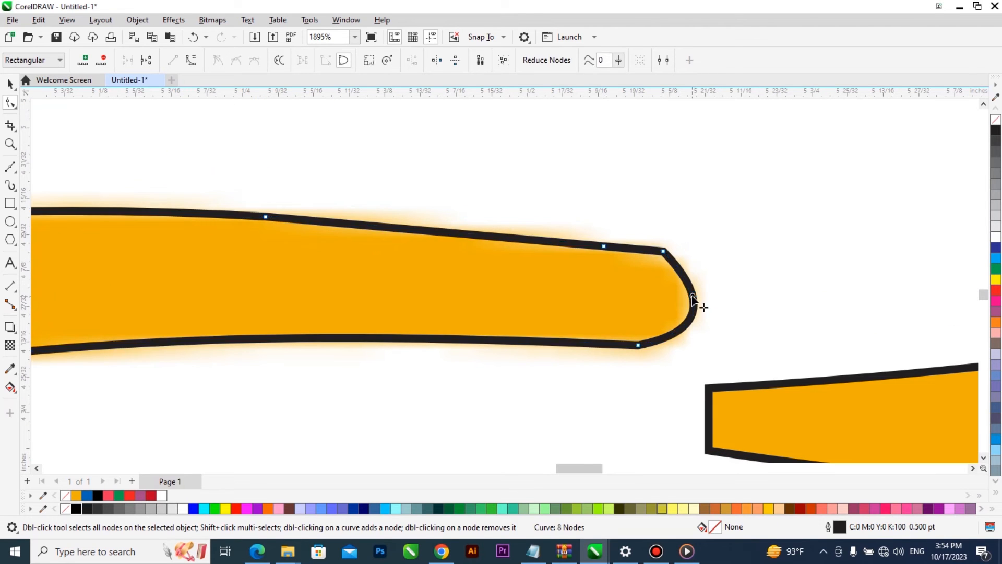
double_click(566, 345)
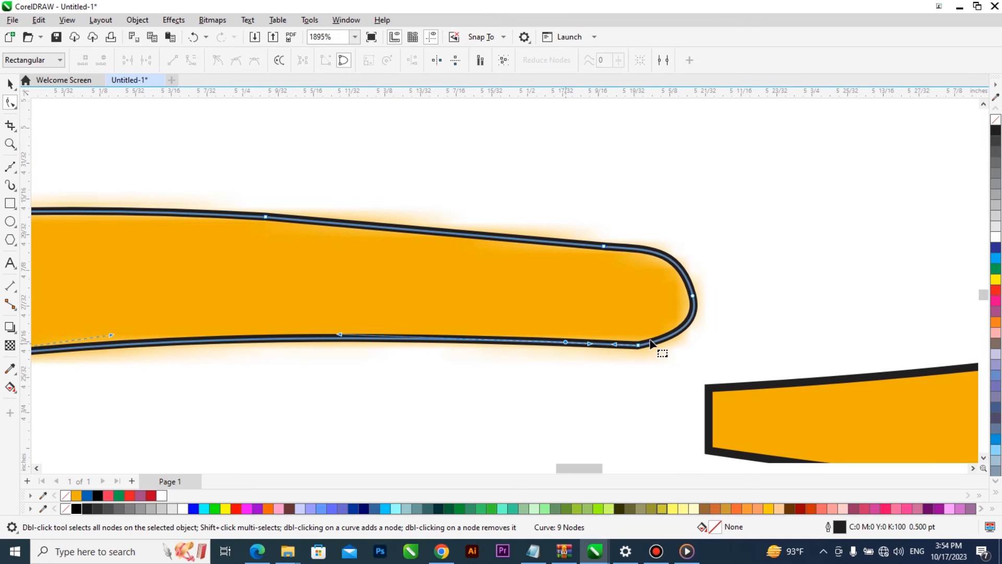
double_click(637, 347)
scroll(726, 304, down, 1)
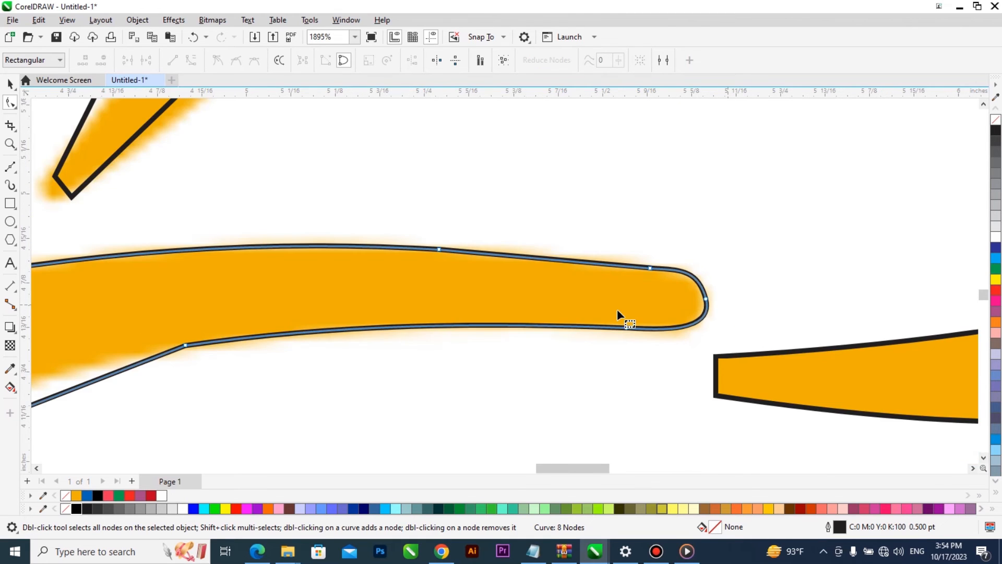
Convert the bar's lower left segment to a curve and bend it upward to follow the artwork's underside
scroll(618, 311, down, 1)
scroll(424, 304, down, 1)
scroll(204, 435, up, 2)
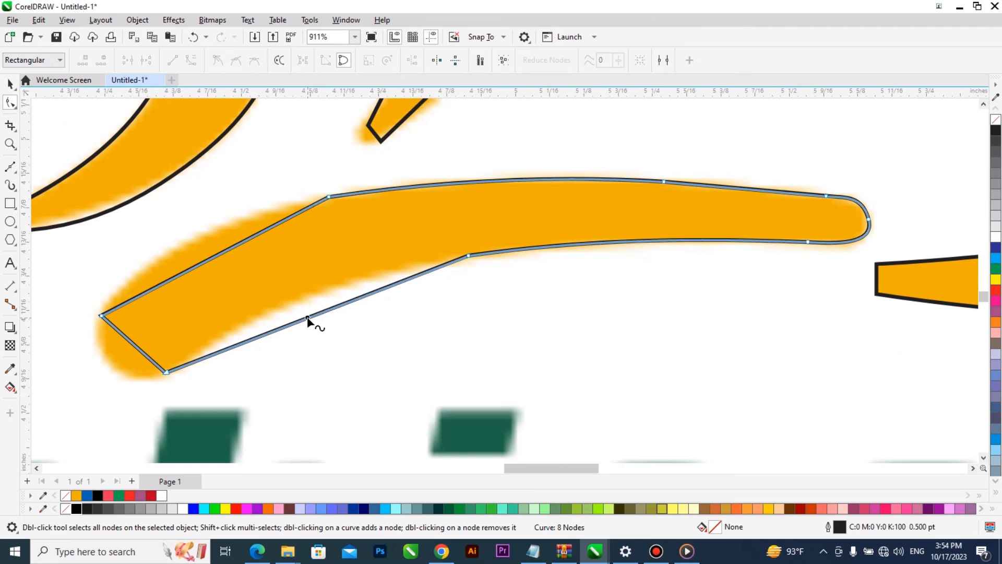
right_click(307, 318)
click(334, 281)
scroll(335, 281, up, 1)
drag(331, 320, 267, 318)
scroll(250, 321, down, 1)
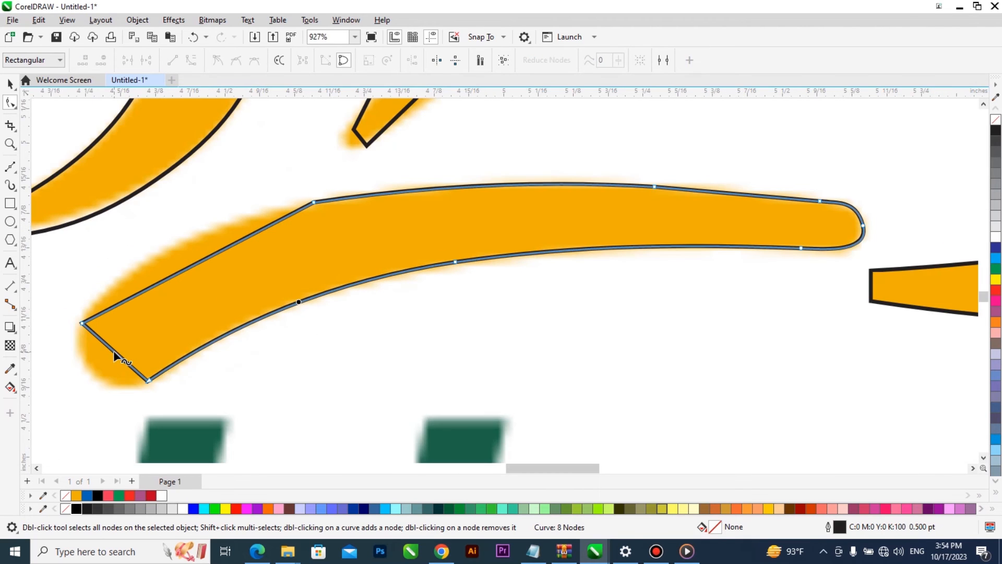
Convert the bar's left end and upper left segments to curves and bend both outward to the artwork's edge
right_click(114, 350)
click(148, 205)
mouse_move(116, 351)
mouse_down()
mouse_move(96, 373)
mouse_move(106, 360)
mouse_up()
right_click(159, 283)
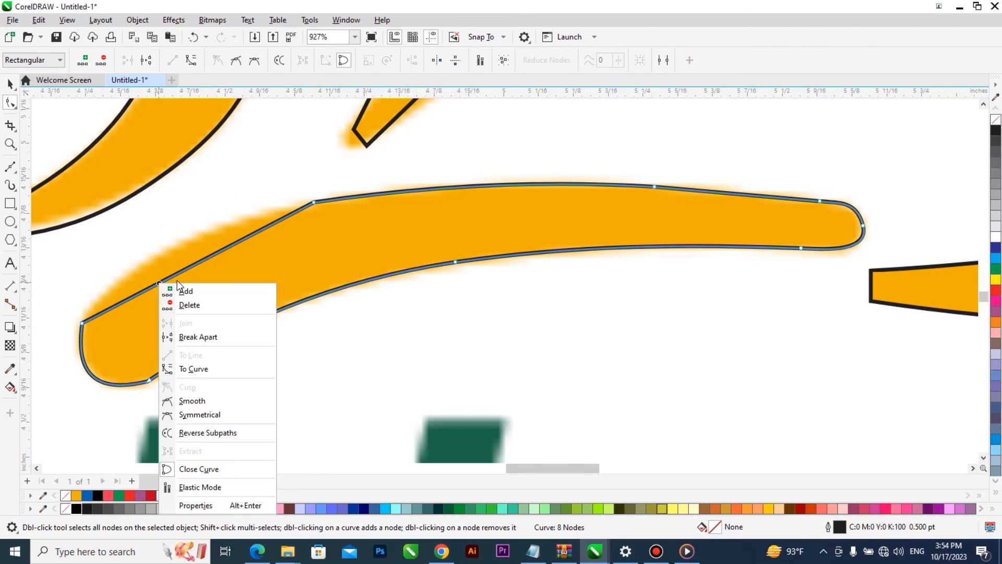
click(219, 368)
drag(201, 261, 240, 277)
Smooth the bar's upper left edge by adding a node and deleting the corner node where two segments meet
scroll(240, 292, down, 4)
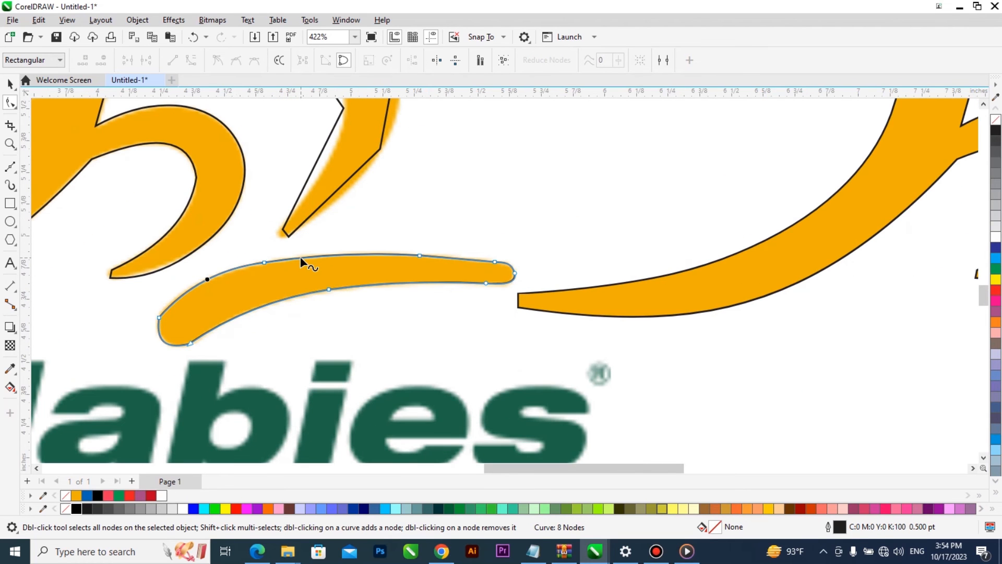
double_click(226, 267)
double_click(264, 263)
scroll(264, 305, down, 2)
Convert the two lower segments of the crescent leg's outer edge to curves and bend them along the artwork
scroll(315, 212, up, 2)
click(339, 194)
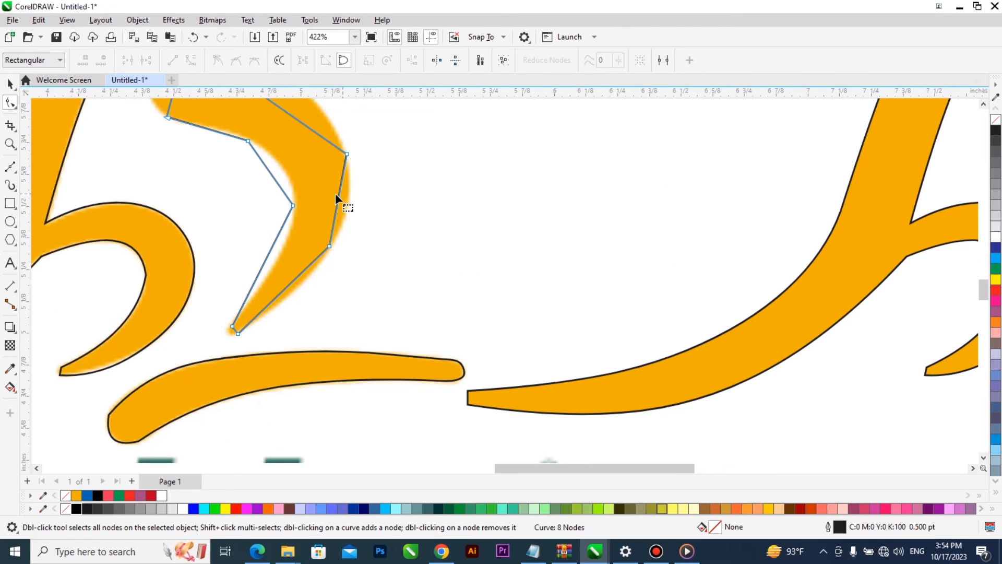
right_click(339, 196)
click(371, 224)
scroll(348, 203, up, 3)
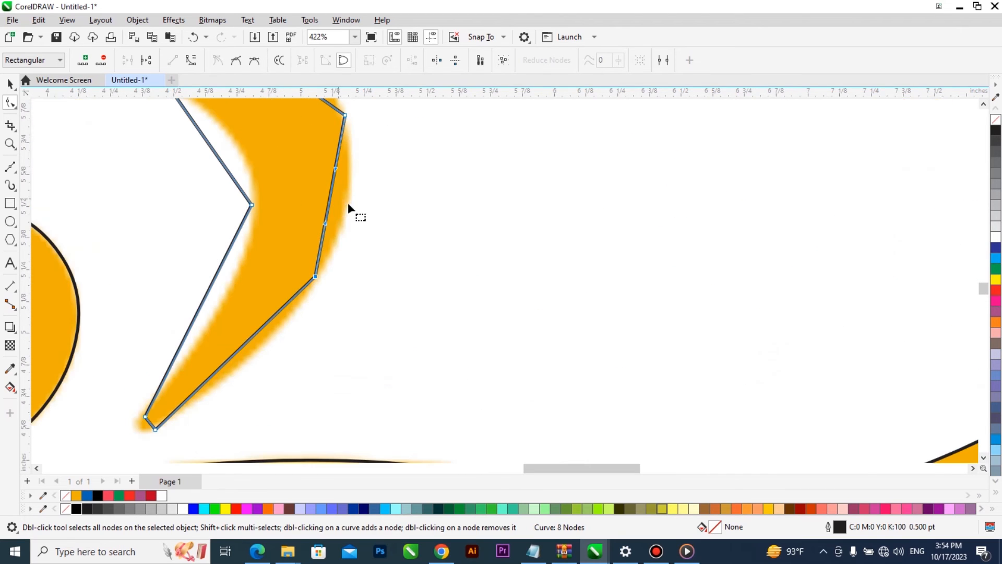
drag(330, 200, 331, 233)
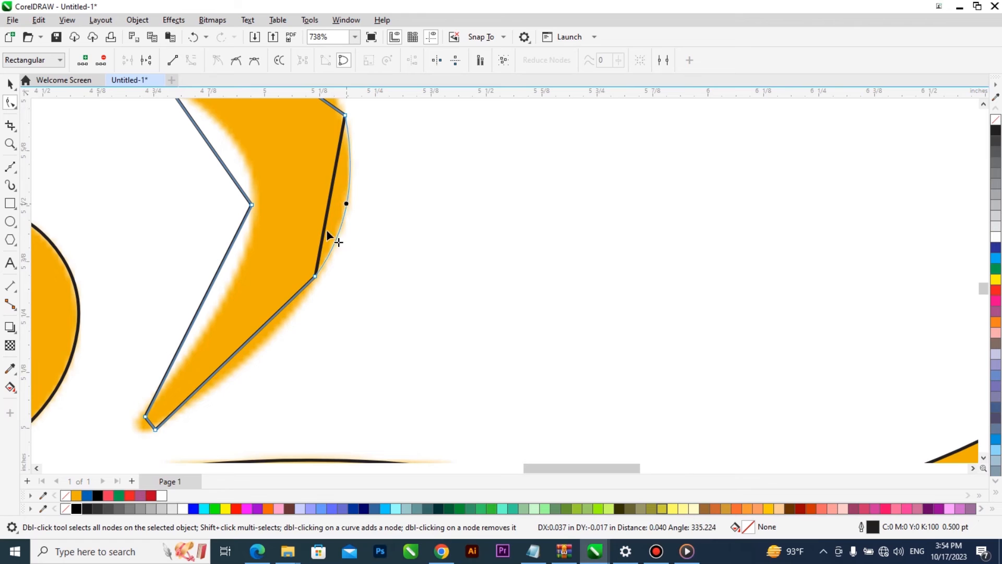
right_click(260, 330)
click(327, 189)
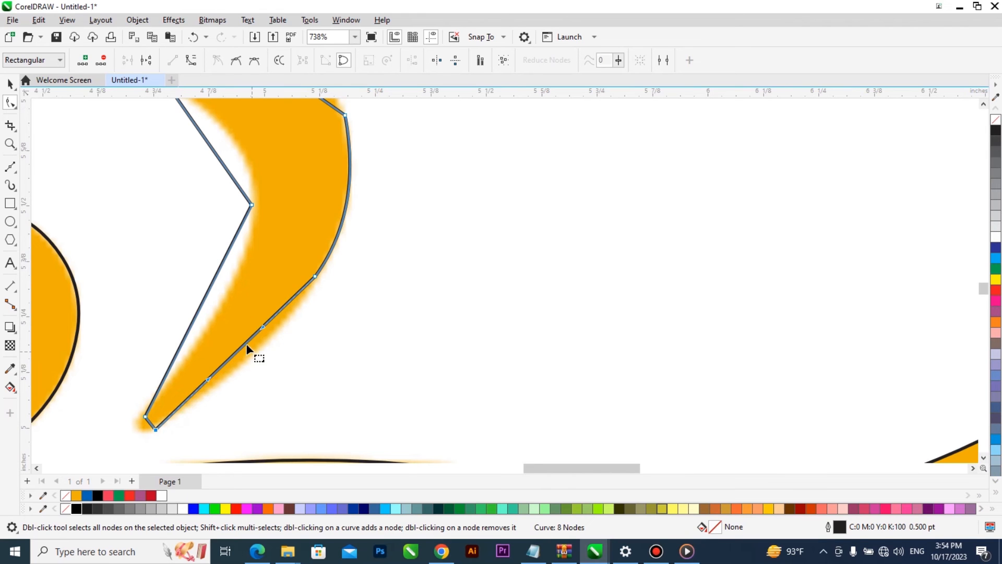
drag(253, 343, 260, 346)
Adjust the leg's lower tip node, convert the tip segment to a curve and bulge it outward into a rounded point
scroll(148, 427, up, 3)
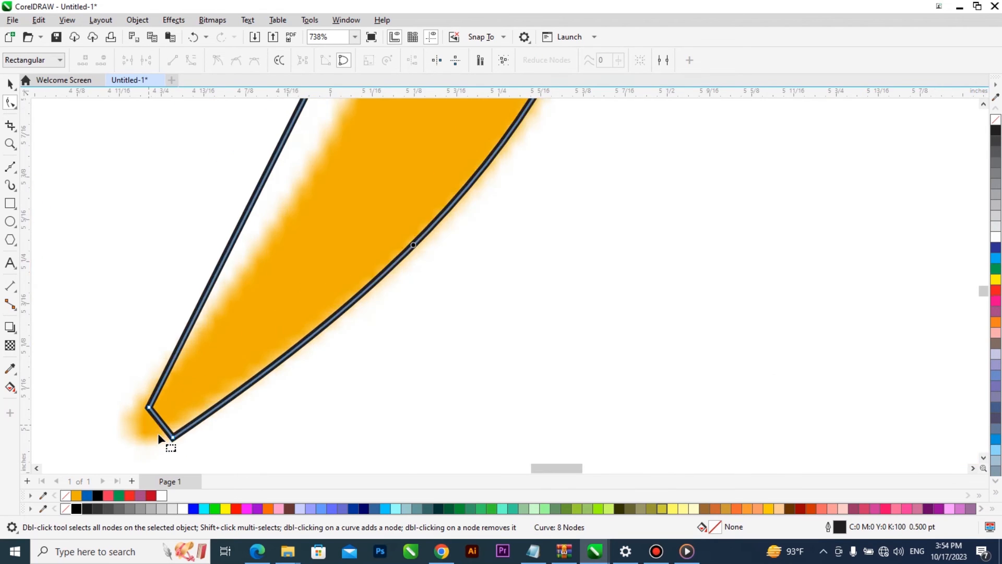
drag(172, 438, 171, 430)
right_click(159, 417)
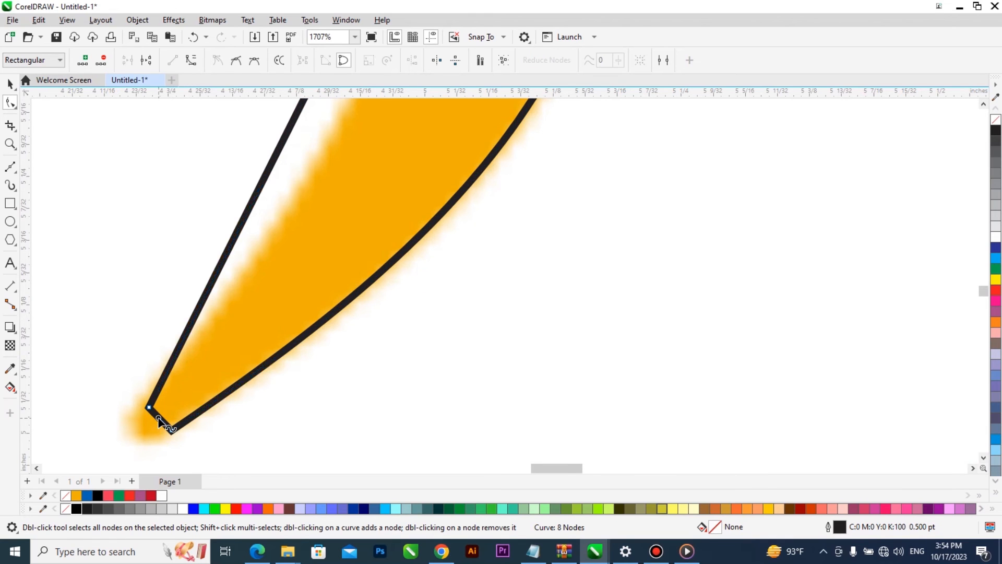
click(194, 272)
scroll(152, 433, up, 2)
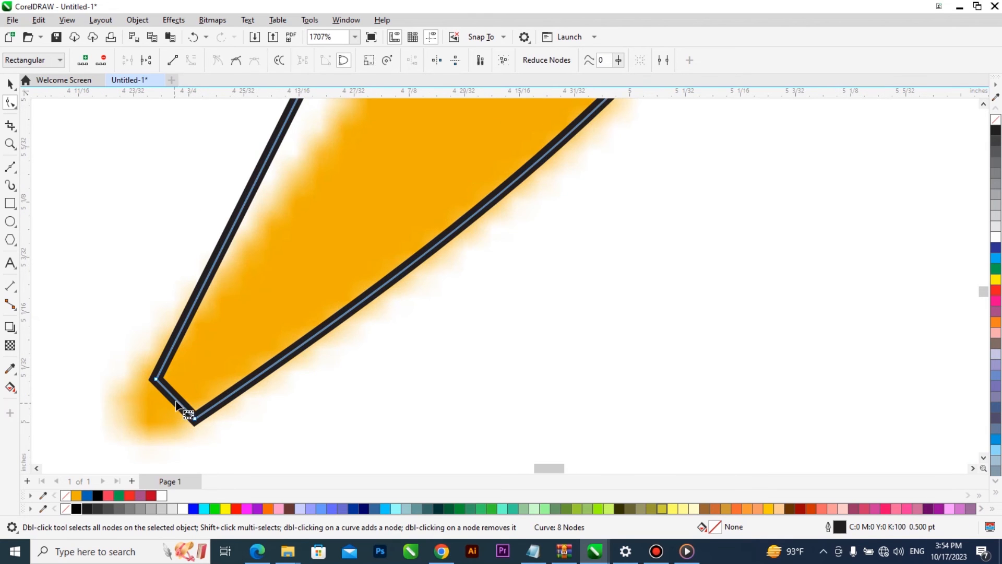
drag(161, 423, 157, 428)
drag(161, 387, 156, 384)
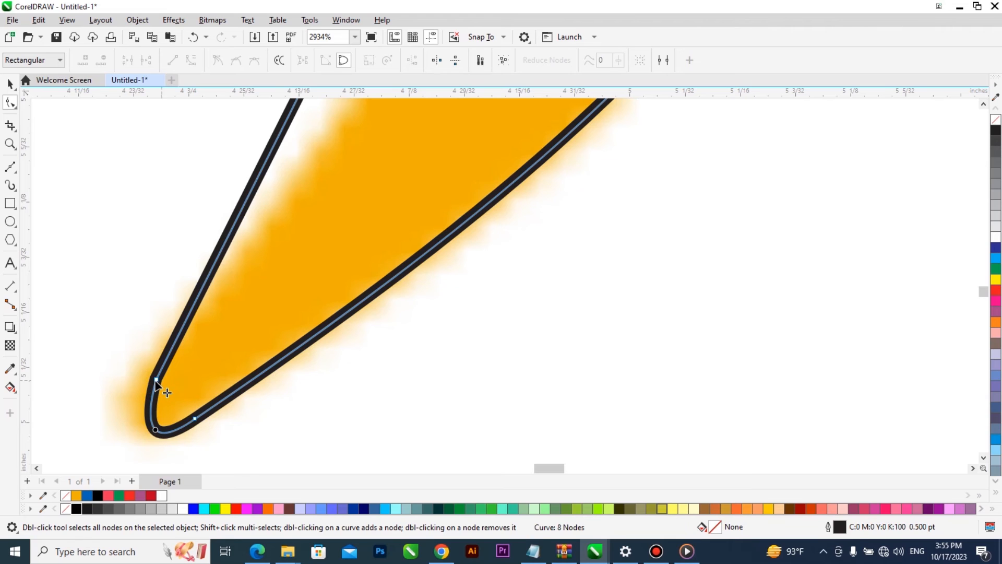
Convert the lower segment of the leg's inner edge to a curve and bend it along the artwork
scroll(151, 423, down, 4)
right_click(249, 214)
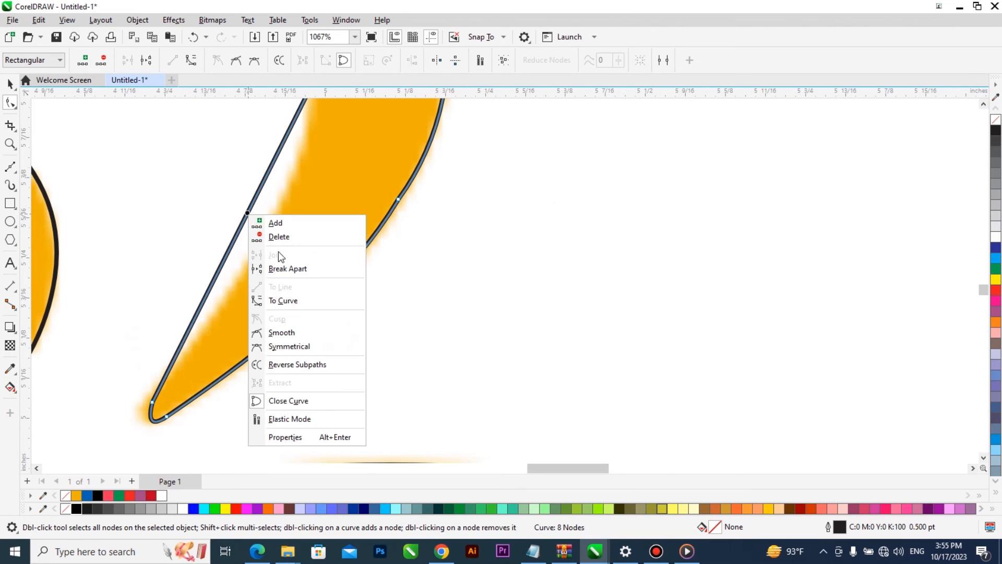
click(293, 301)
scroll(245, 242, up, 2)
drag(248, 246, 257, 328)
Convert the leg's inner bend segment to a curve and bow it outward to follow the artwork
scroll(251, 345, down, 6)
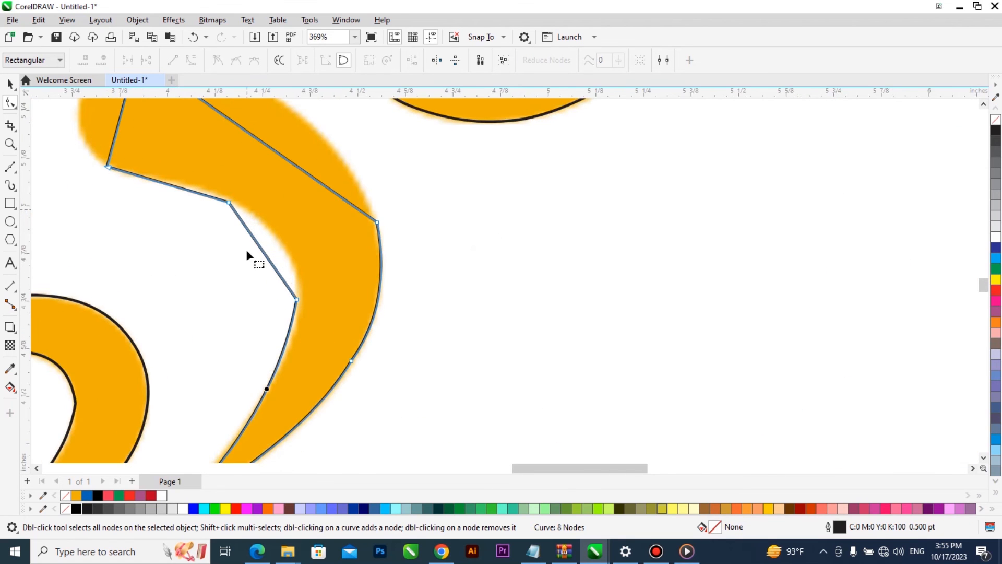
scroll(246, 239, up, 4)
right_click(255, 231)
click(266, 318)
drag(269, 258, 376, 251)
Convert the leg's long upper outer segment to a curve and bow it out to the artwork's edge
scroll(318, 192, down, 3)
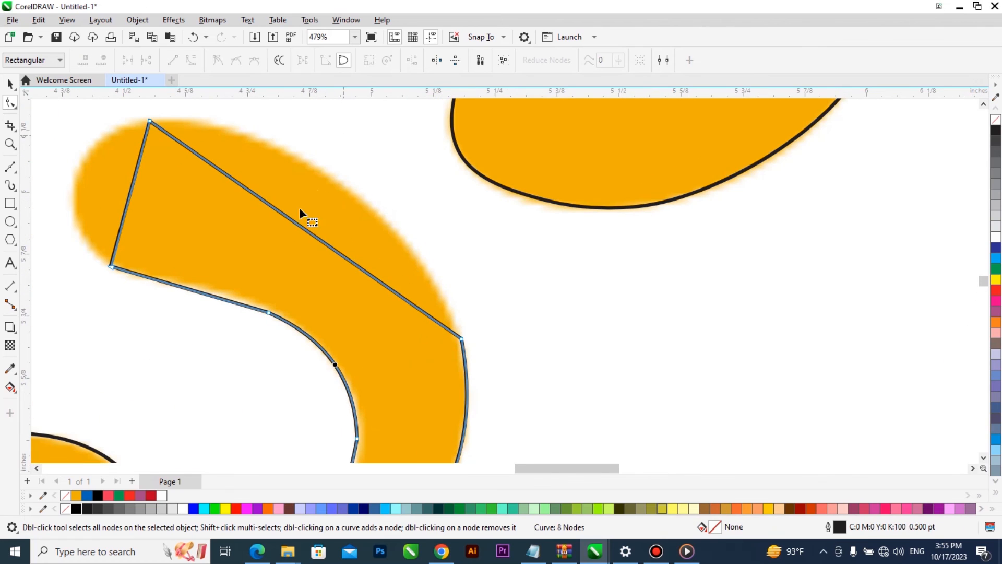
right_click(288, 219)
click(325, 300)
drag(296, 222, 334, 168)
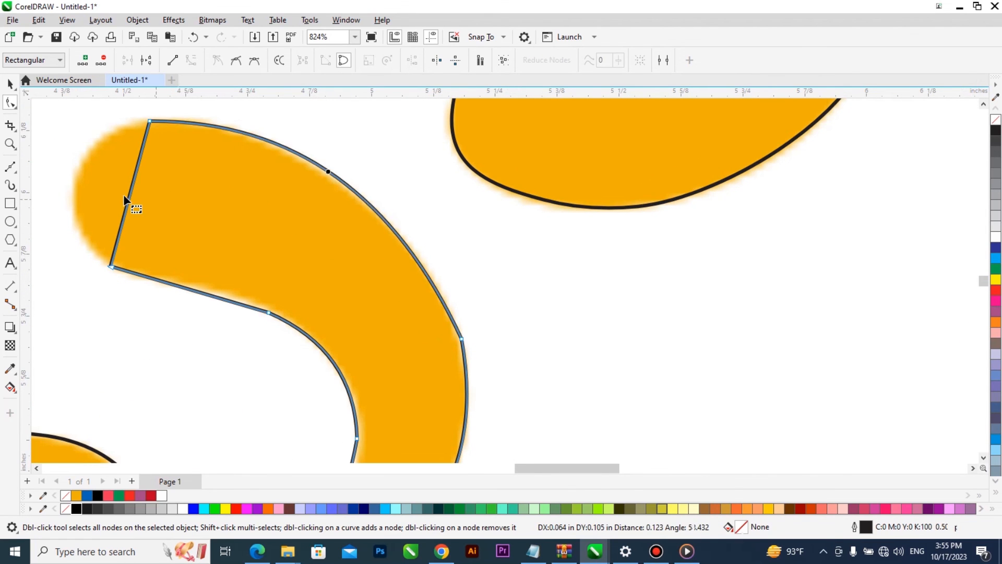
Convert the leg's upper left end segment to a curve and shape it with its handles to match the round end
right_click(128, 193)
click(148, 203)
drag(131, 186, 76, 171)
click(111, 269)
drag(56, 202, 59, 234)
click(54, 146)
click(150, 121)
drag(95, 142, 52, 135)
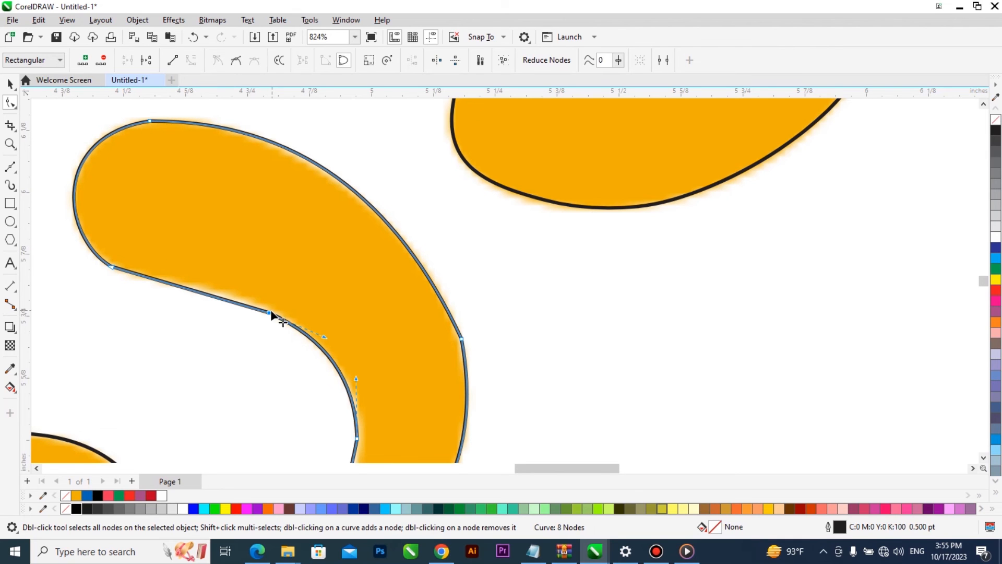
Smooth the leg's rounded upper end by adjusting its inner-edge node, adding nodes around the two corner nodes, and removing those corners
drag(269, 313, 261, 306)
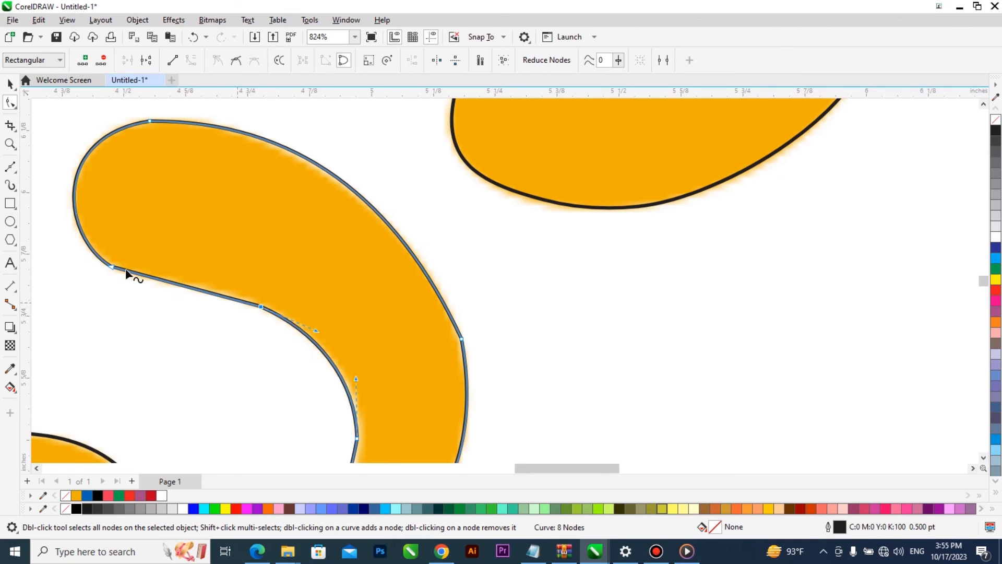
click(165, 283)
double_click(83, 230)
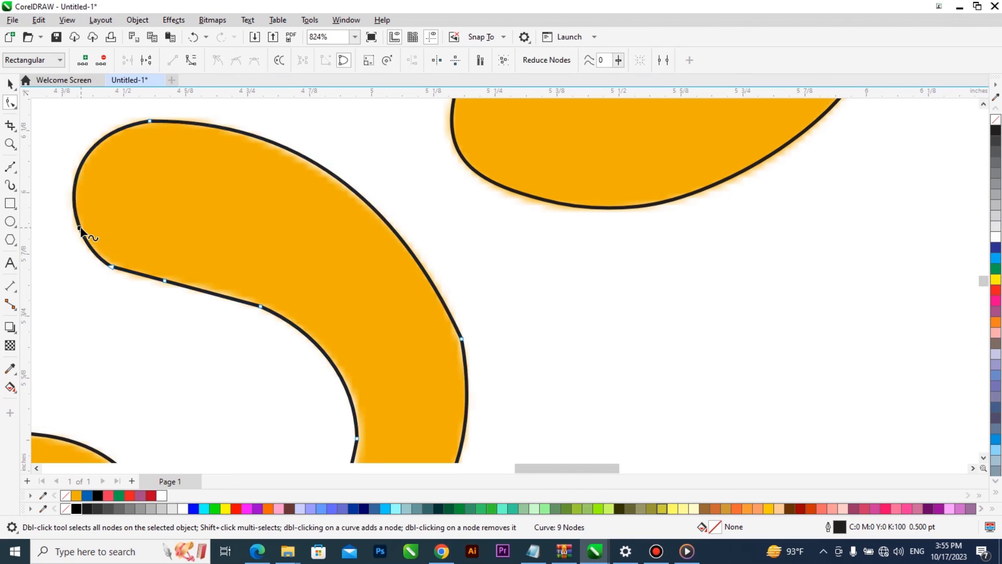
double_click(225, 128)
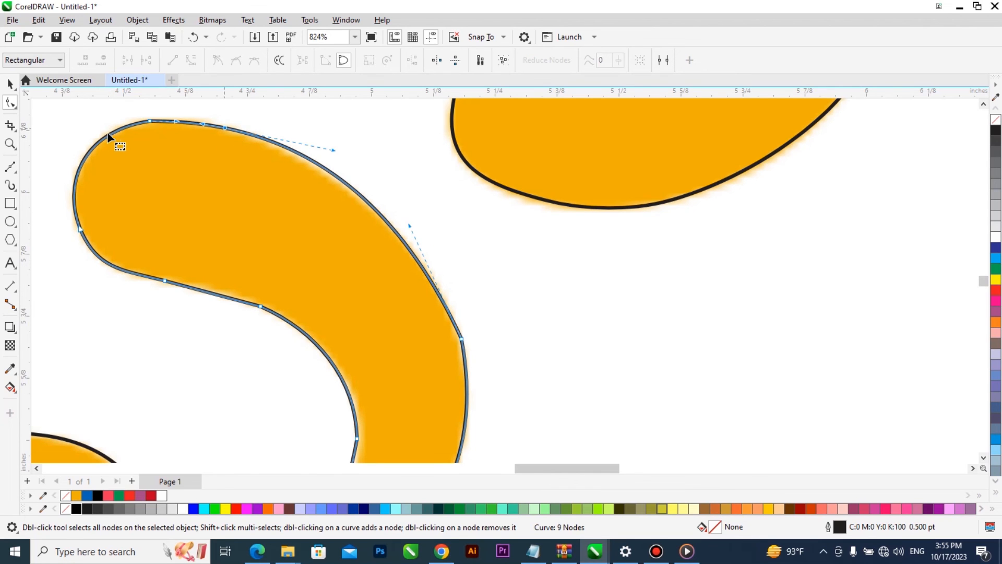
click(101, 142)
double_click(101, 140)
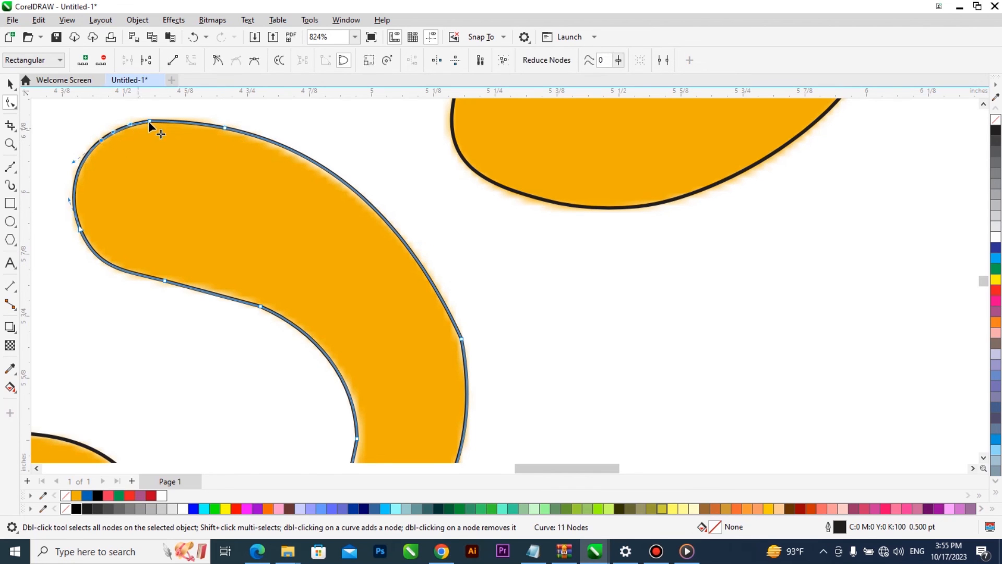
Smooth the bulge of the leg's outer edge by adding nodes on either side of the corner node and removing it
click(447, 298)
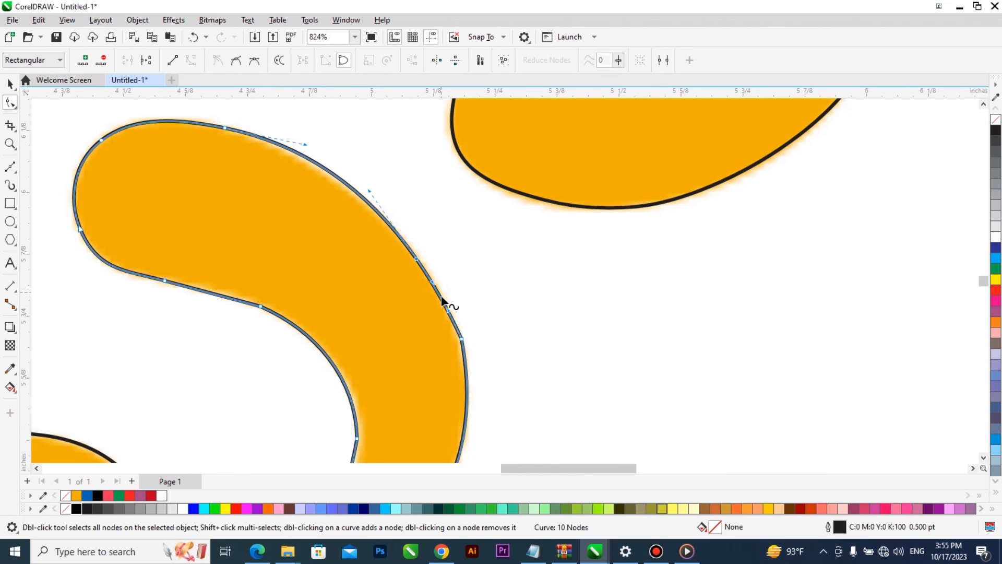
scroll(454, 313, down, 2)
double_click(453, 319)
scroll(428, 423, down, 2)
scroll(401, 360, up, 3)
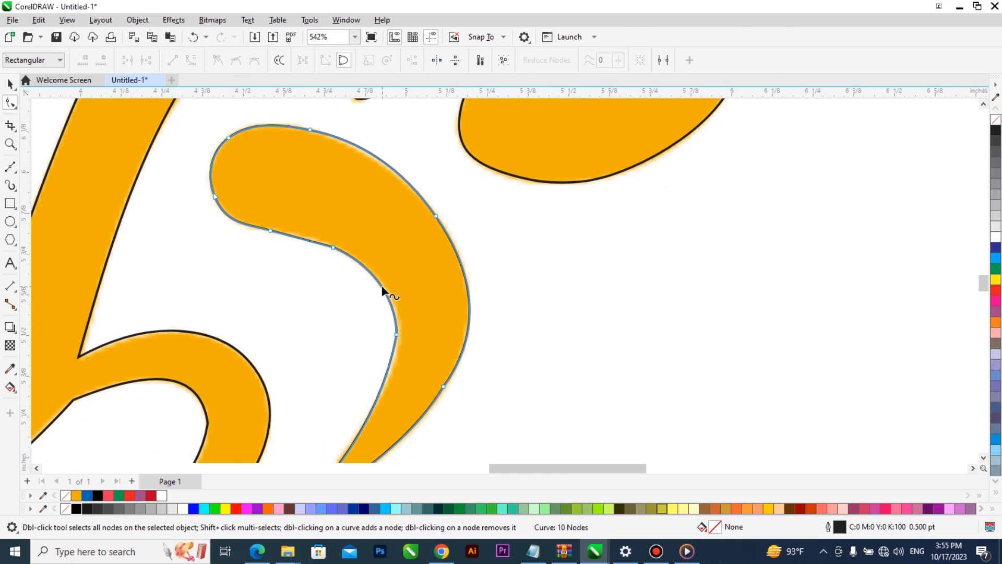
Smooth the leg's inner edge by adding nodes along the curve and removing its two corner nodes
double_click(376, 401)
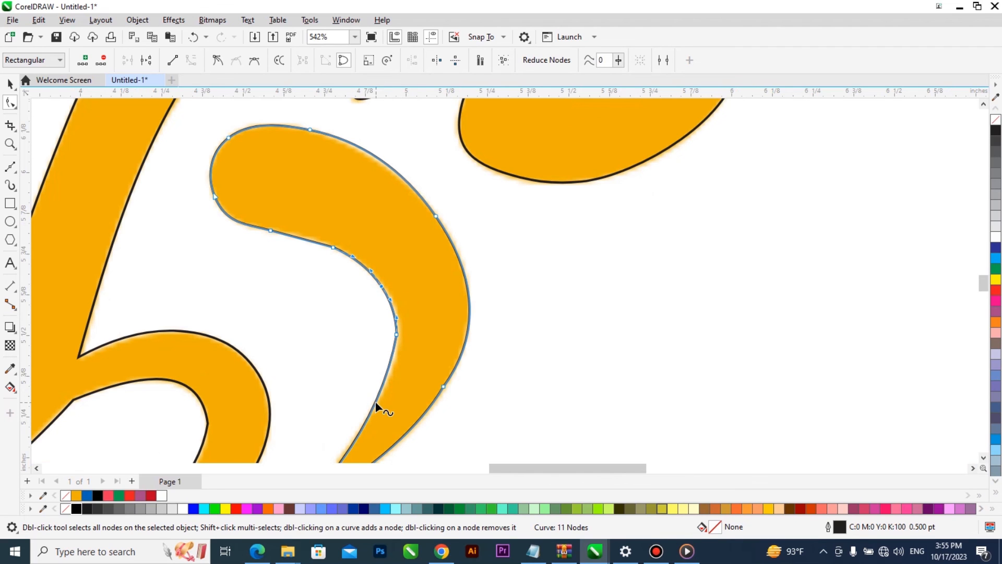
double_click(396, 334)
double_click(333, 246)
Smooth the leg's lower outer edge by adding a node above and below the existing corner node and deleting that node
scroll(373, 249, down, 3)
double_click(389, 353)
double_click(426, 294)
click(413, 325)
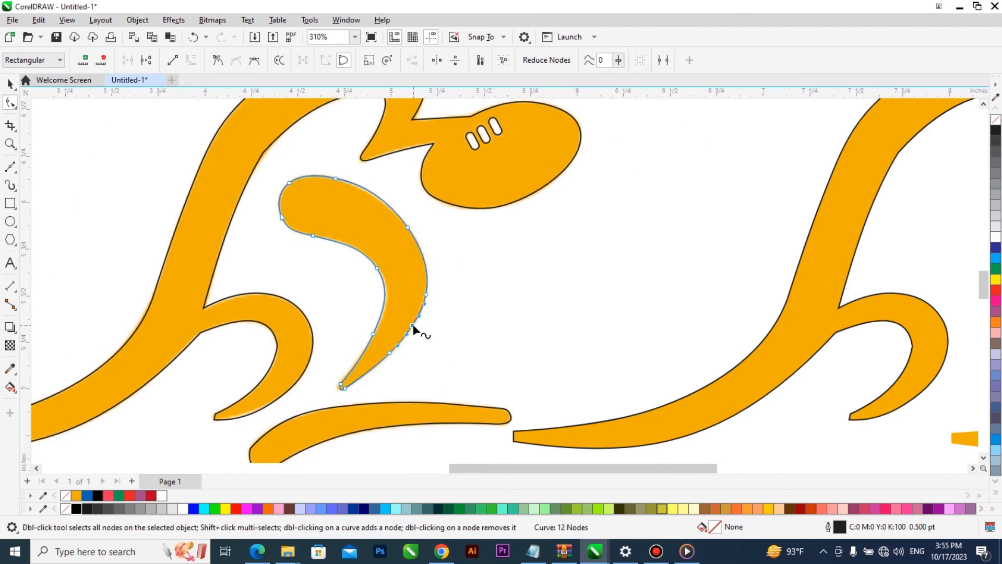
double_click(412, 325)
Edit the lower bar's outline, adding nodes on both sides of its lower left corner node and deleting the corner node
scroll(345, 334, down, 4)
key(space)
scroll(321, 380, up, 4)
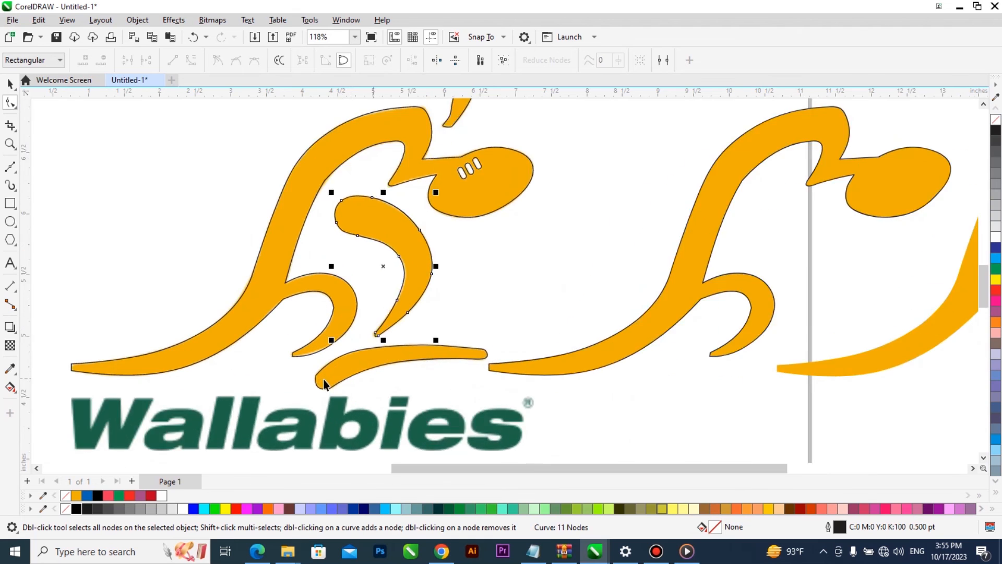
double_click(322, 386)
scroll(320, 387, up, 3)
click(302, 388)
double_click(378, 381)
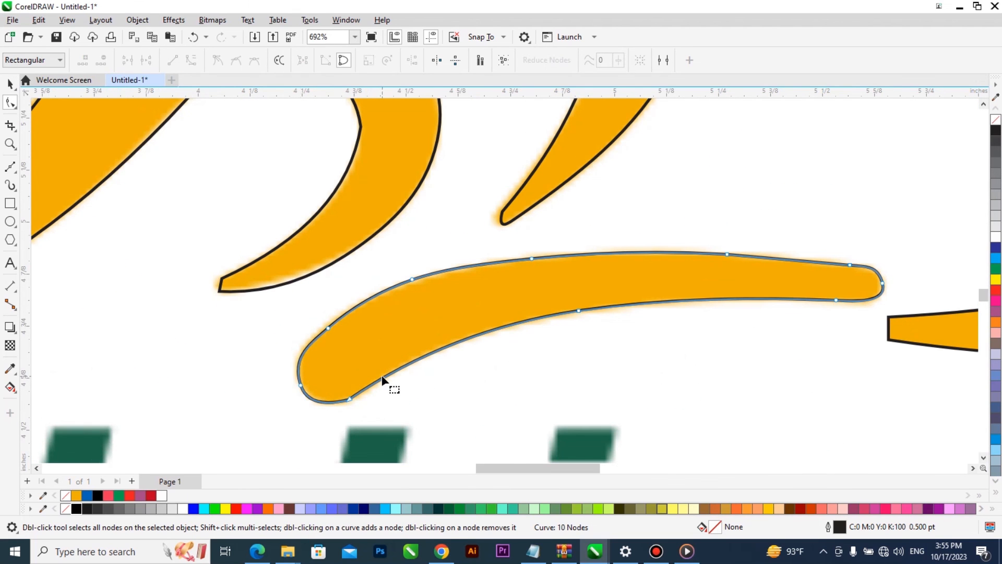
double_click(389, 373)
double_click(347, 398)
Delete the leftover tail piece and the duplicate orange body with ball beside the traced logo
scroll(389, 281, down, 5)
key(space)
click(659, 277)
key(Delete)
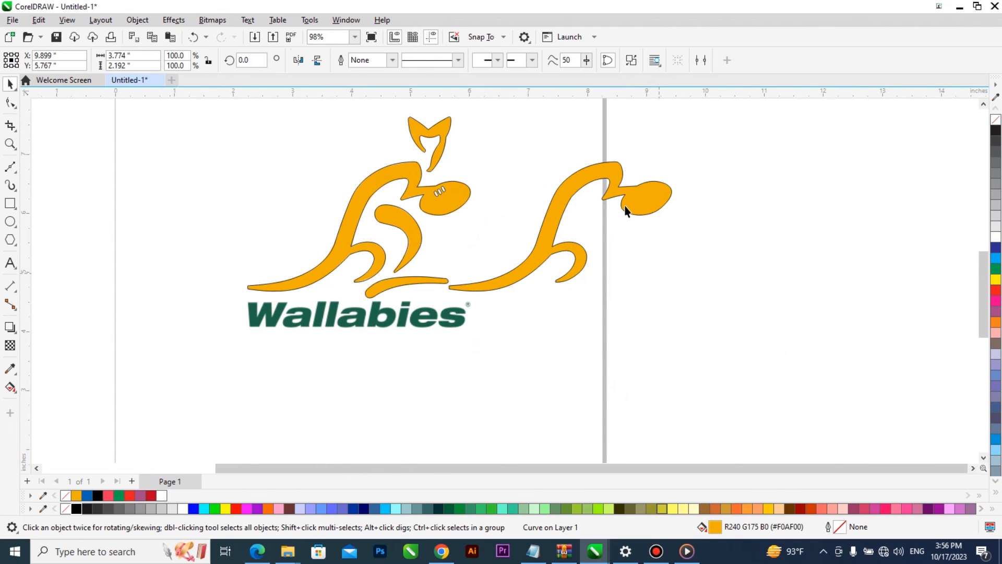
click(631, 208)
key(Delete)
Move the source bitmap aside, then fill all traced shapes with orange (R240 G175 B0) and remove their outlines
drag(445, 306, 270, 306)
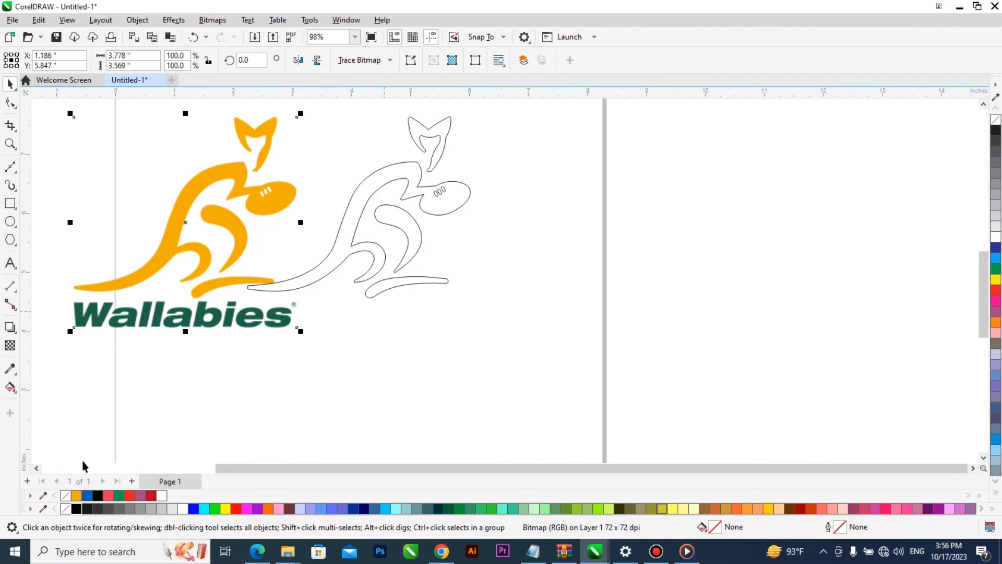
scroll(411, 278, down, 1)
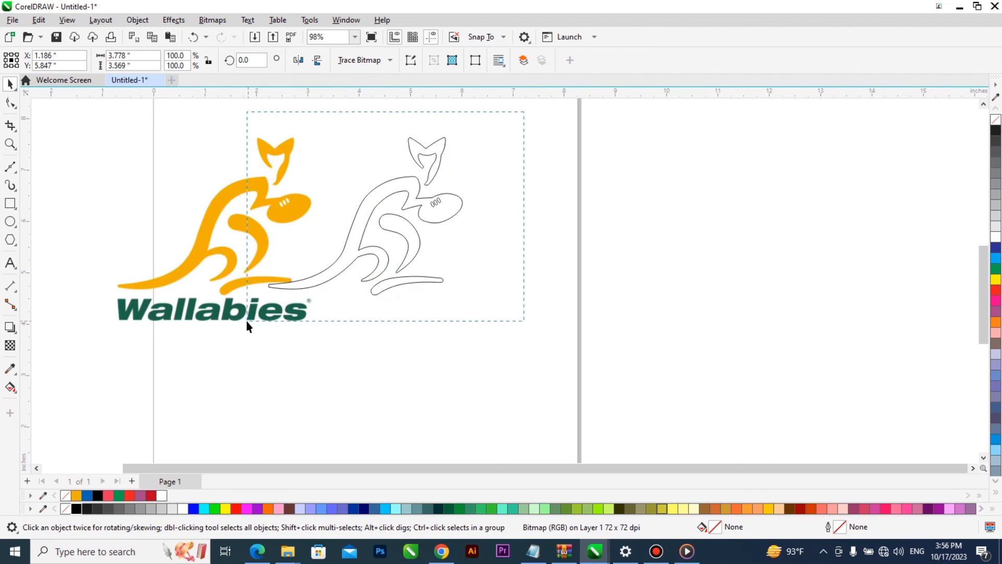
drag(246, 324, 246, 323)
click(77, 496)
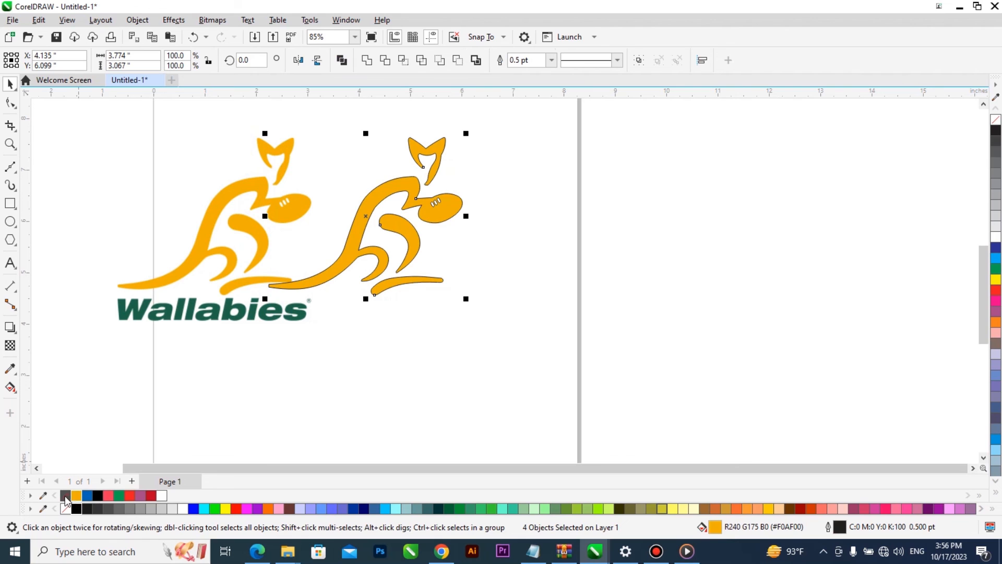
right_click(66, 497)
Place the filled vector kangaroo clear of the source bitmap and shift both within the page, centred at X 4.15 in
drag(432, 209, 487, 209)
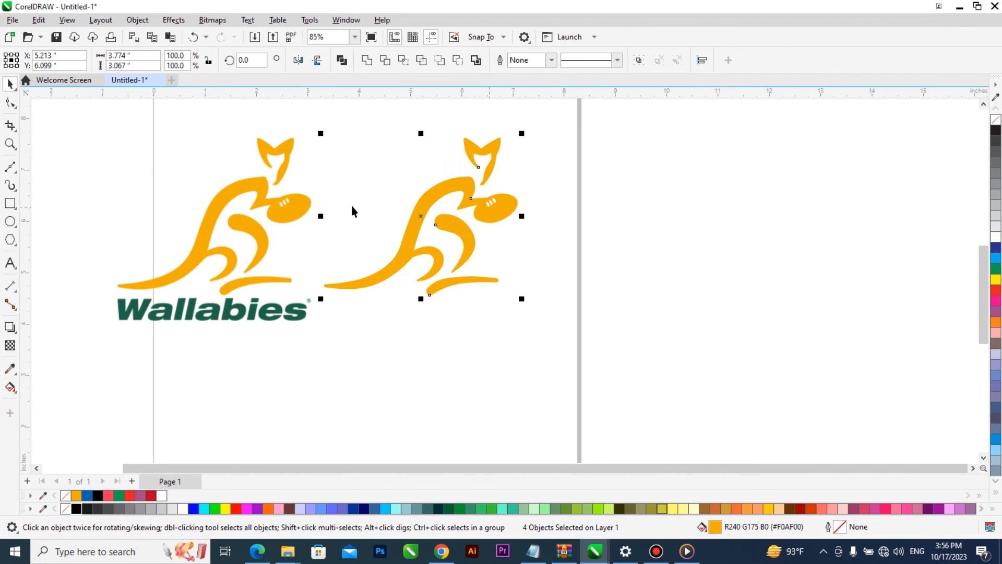
drag(293, 206, 353, 206)
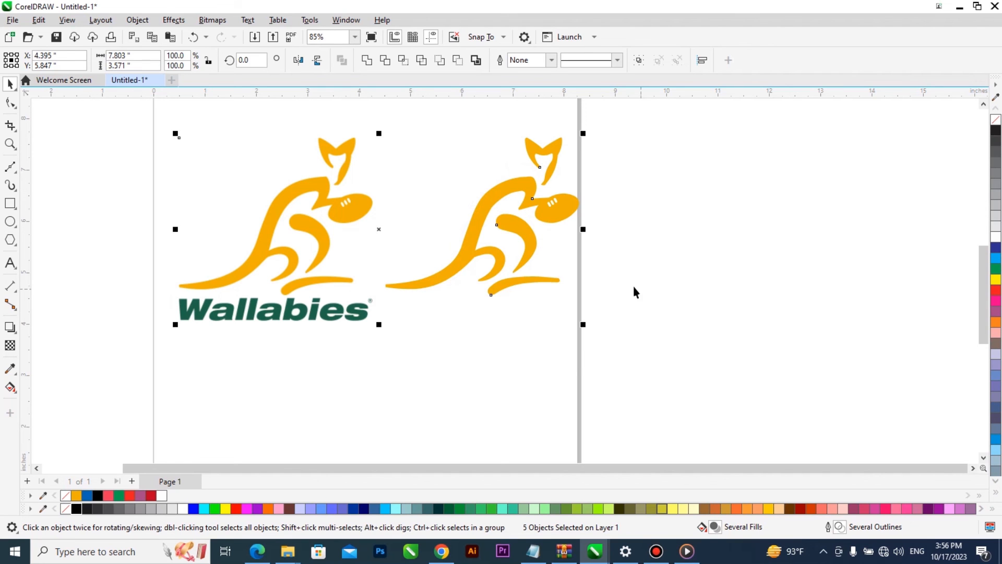
drag(558, 207, 546, 209)
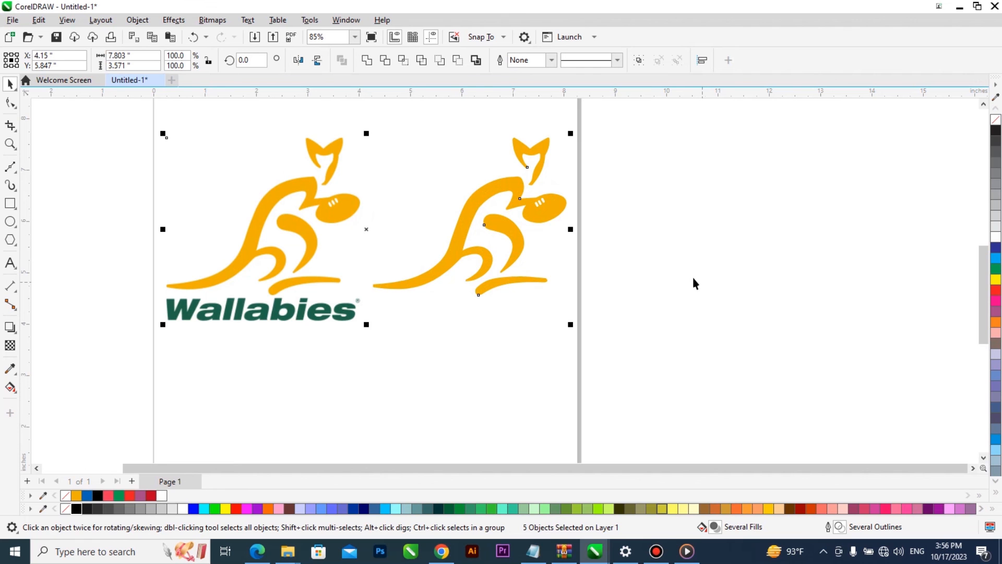